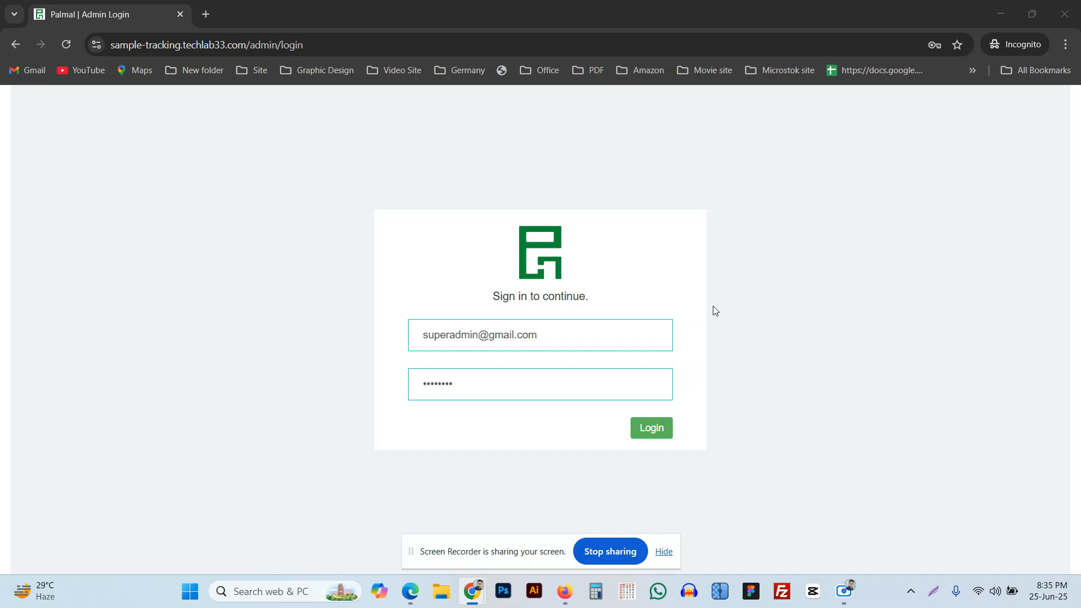
Log in to the admin dashboard with the prefilled super admin email and password.
left_click(654, 437)
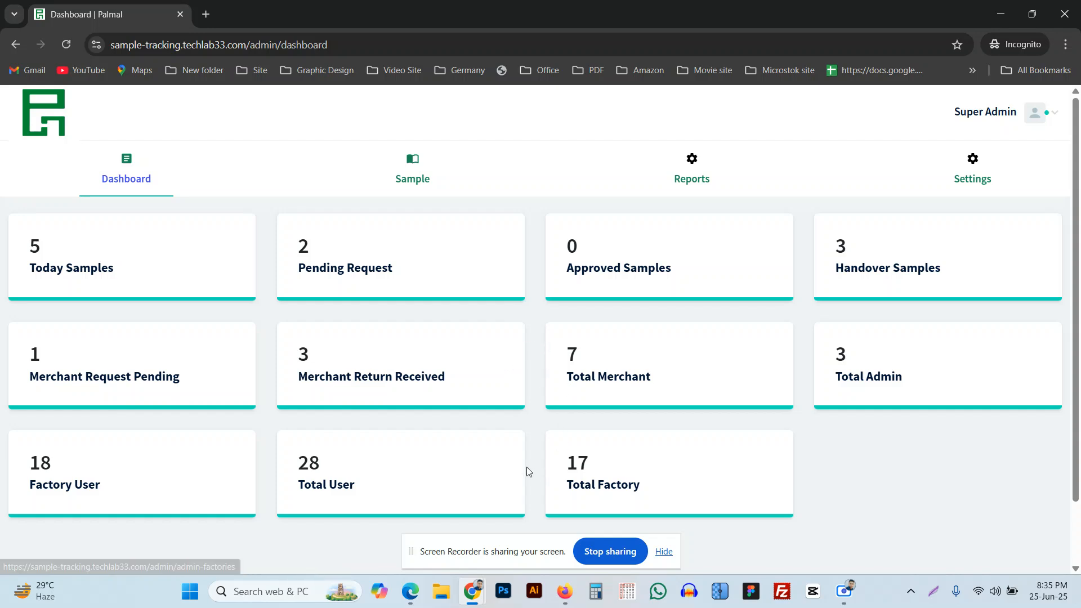
Switch to the Firefox factory login window and sign in to the ACML 1 factory dashboard.
left_click(565, 590)
left_click(667, 431)
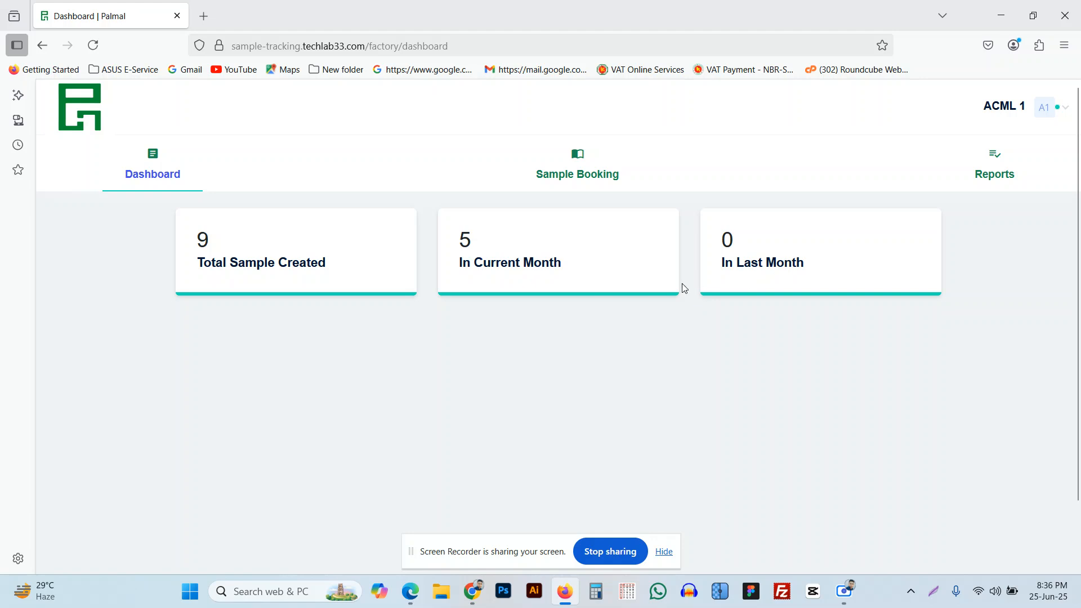
View the first sample's details in the Sample Entry List, then go to a blank Sample Entry form.
left_click(584, 179)
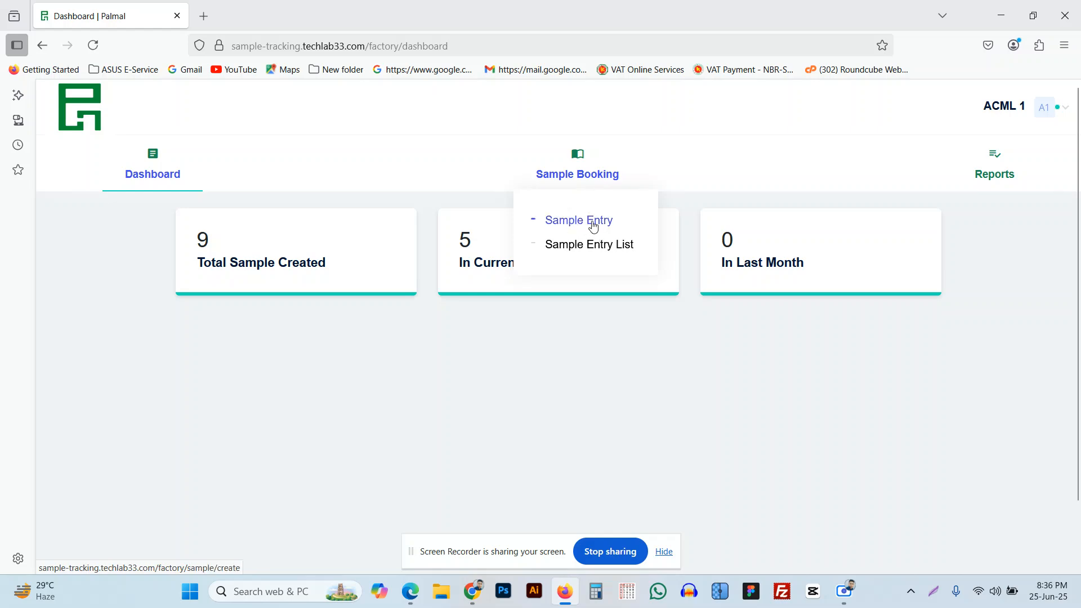
left_click(600, 243)
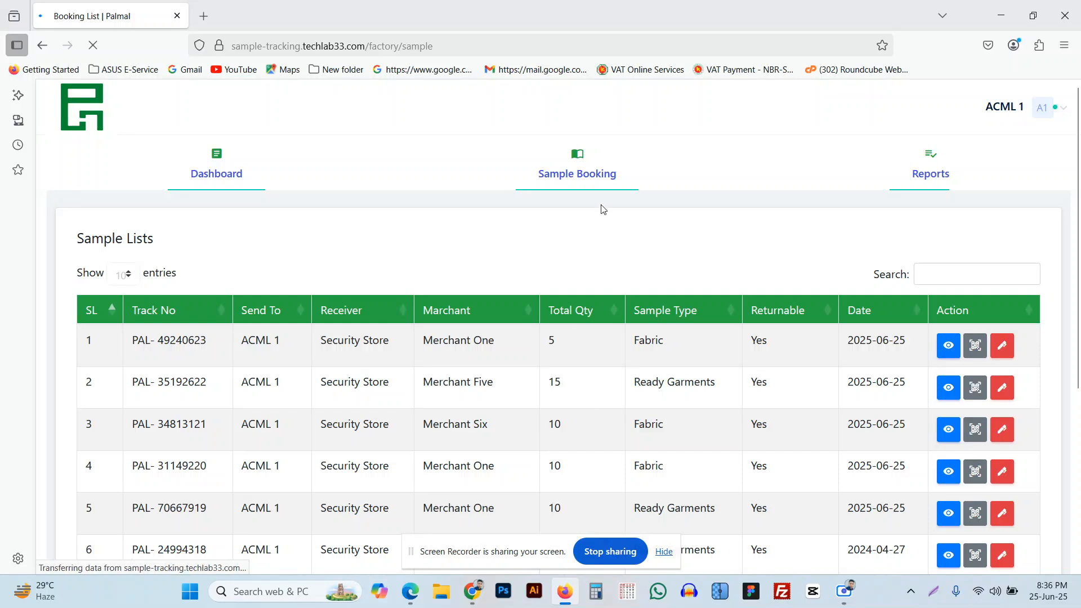
left_click(938, 349)
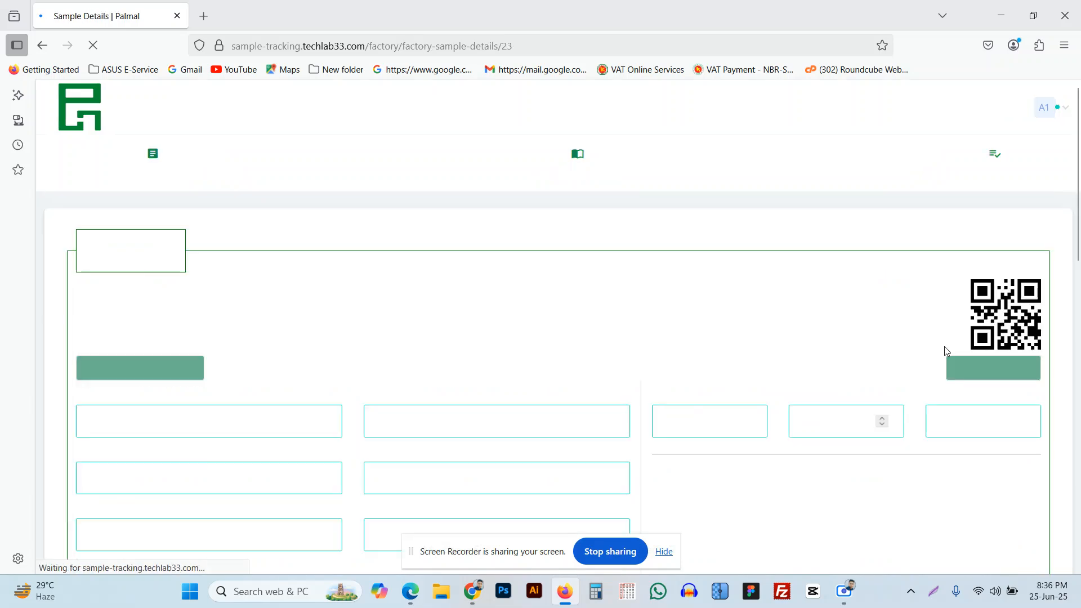
mouse_move(571, 178)
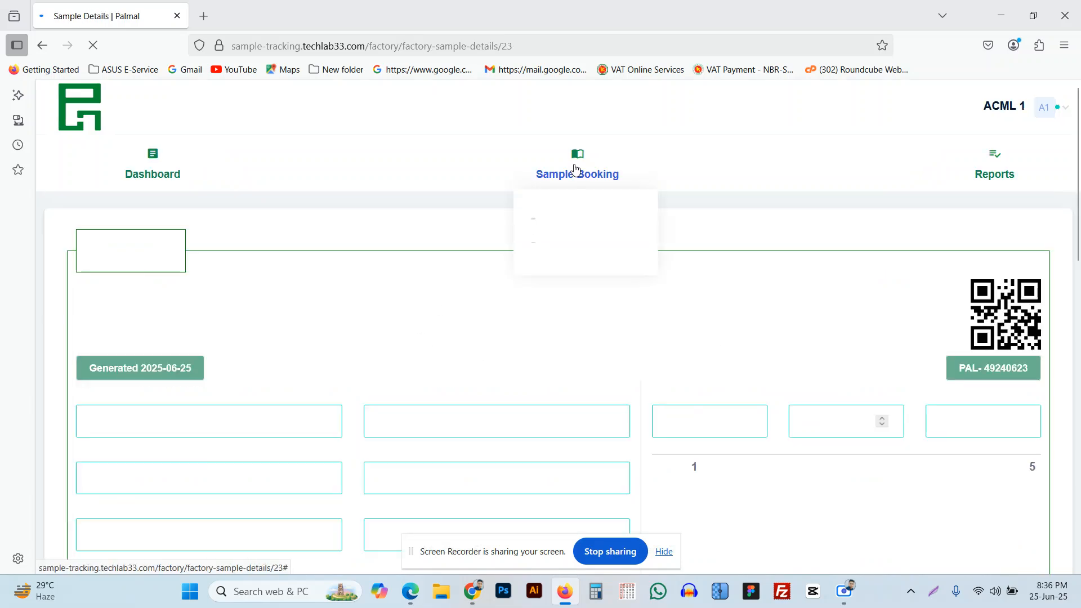
left_click(574, 222)
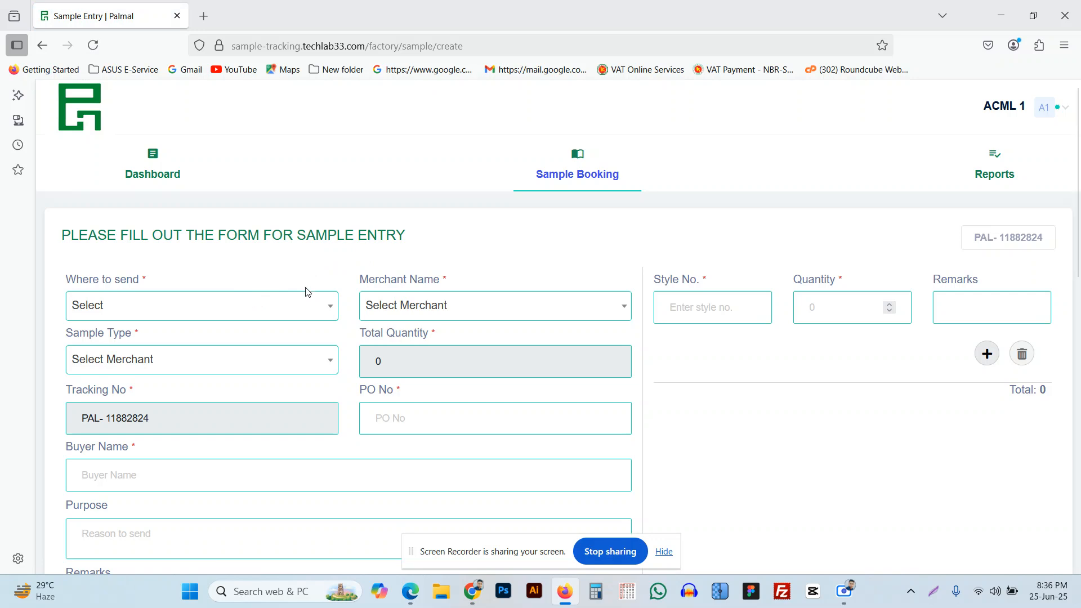
Set Where to send to CHO and Merchant Name to Merchant One.
left_click(303, 311)
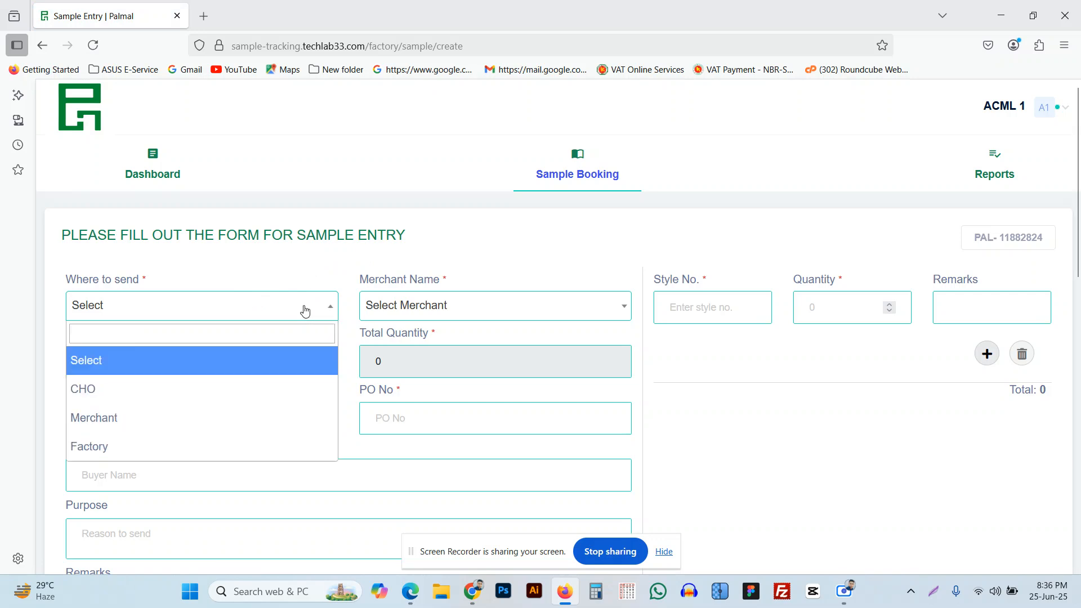
left_click(148, 391)
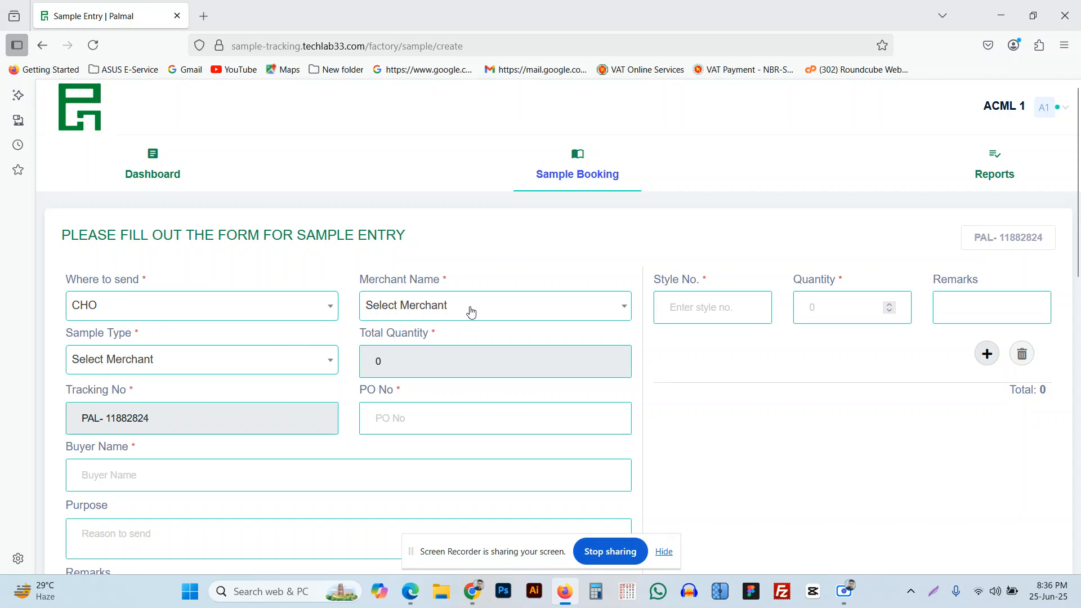
left_click(471, 313)
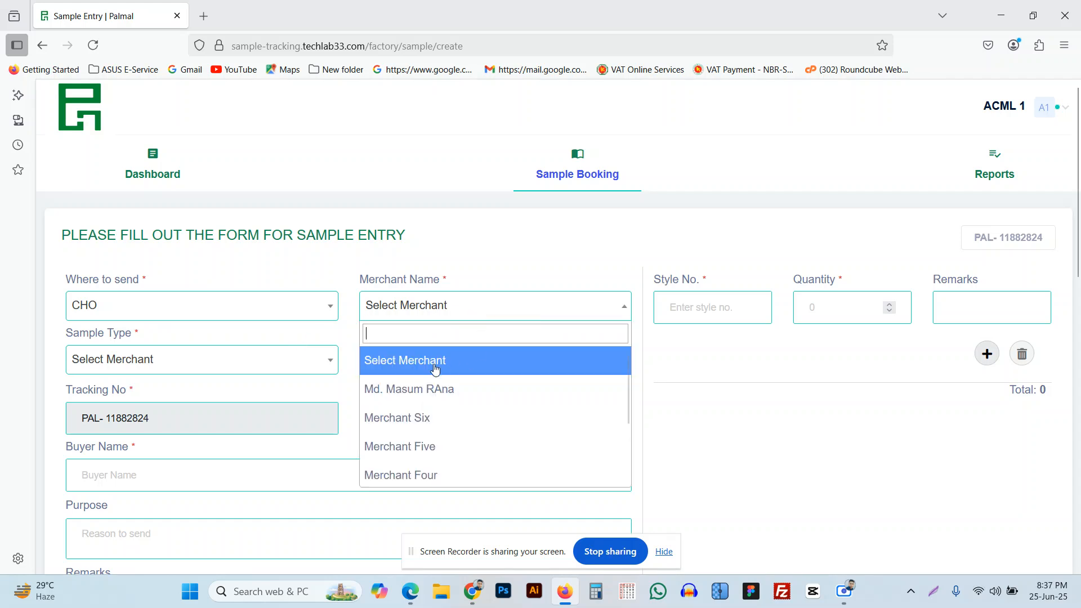
scroll(425, 422, "down", 2)
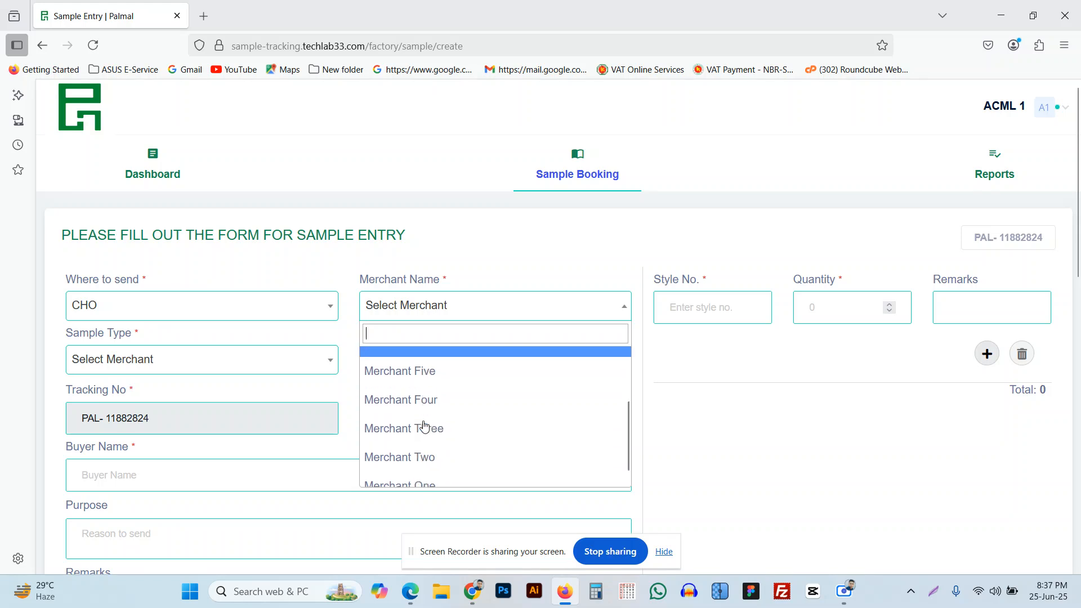
left_click(436, 475)
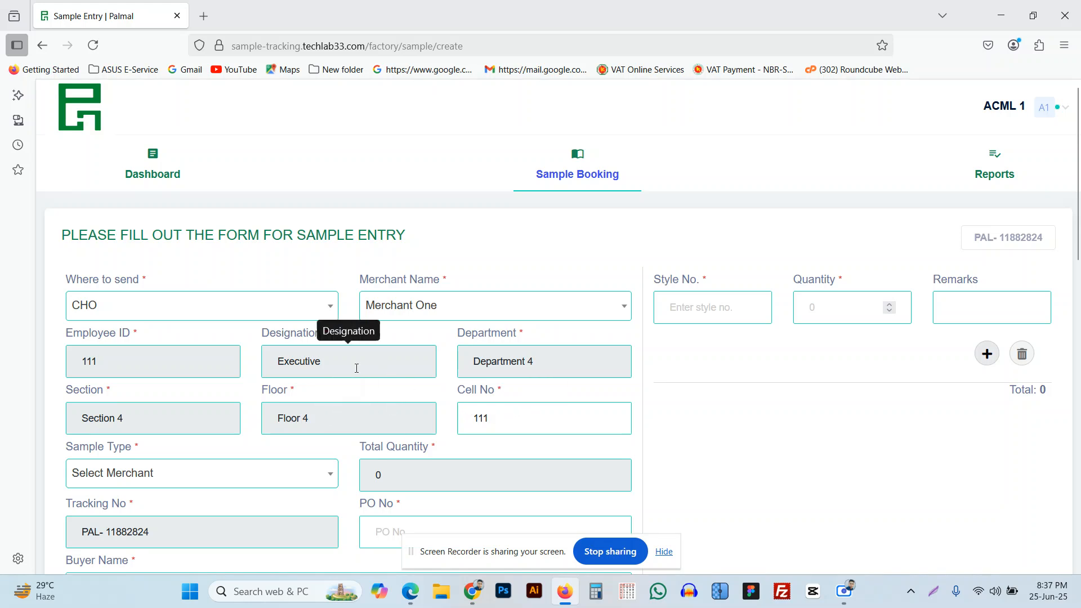
scroll(356, 368, "down", 2)
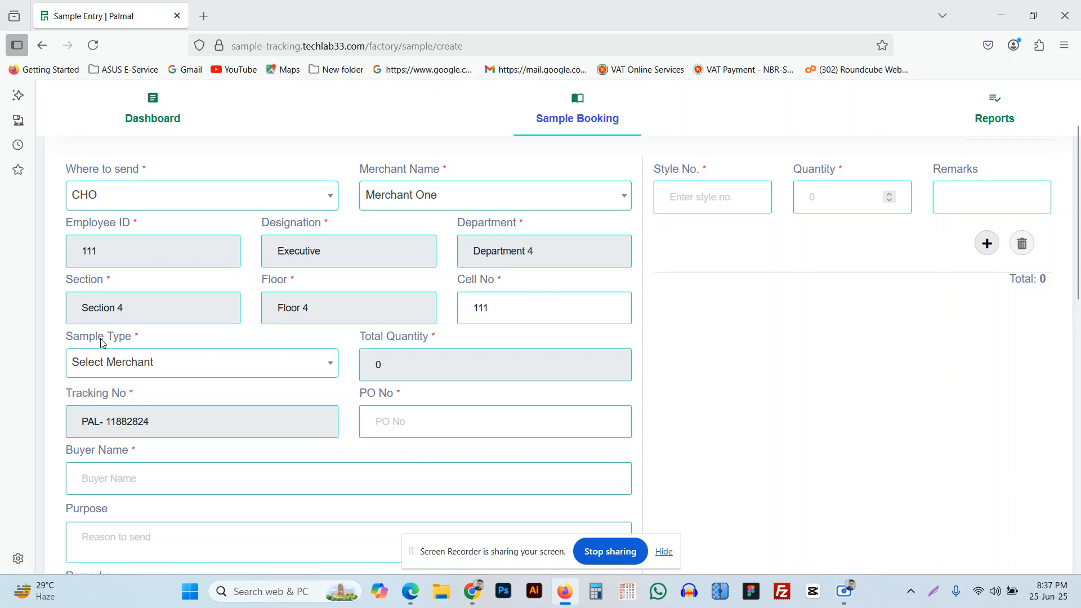
Choose sample type Ready Garments, enter PO No P123, the buyer's name, and purpose Sample.
left_click(208, 369)
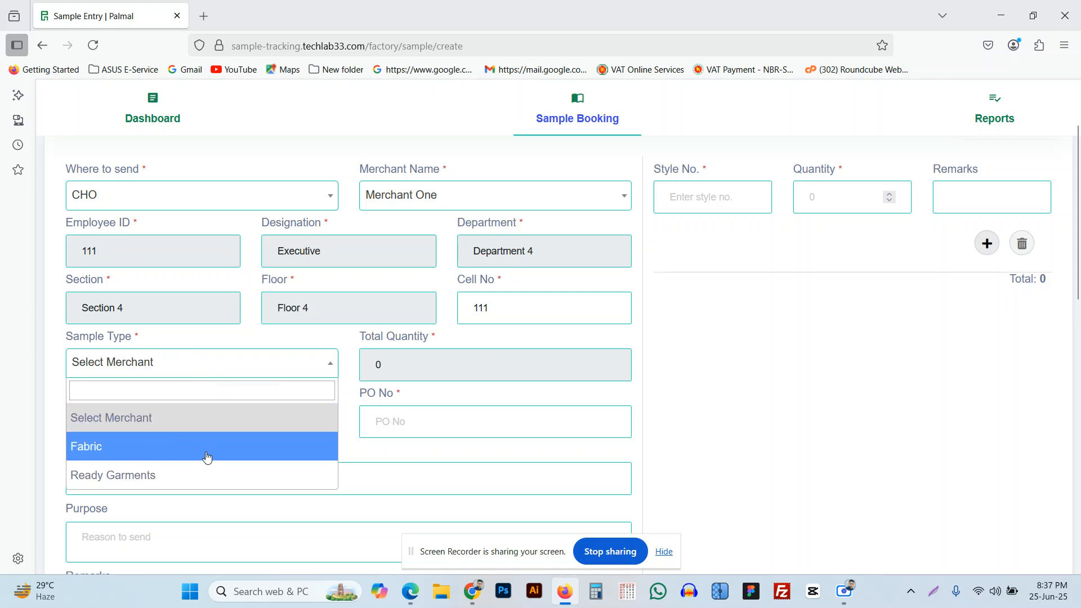
left_click(131, 476)
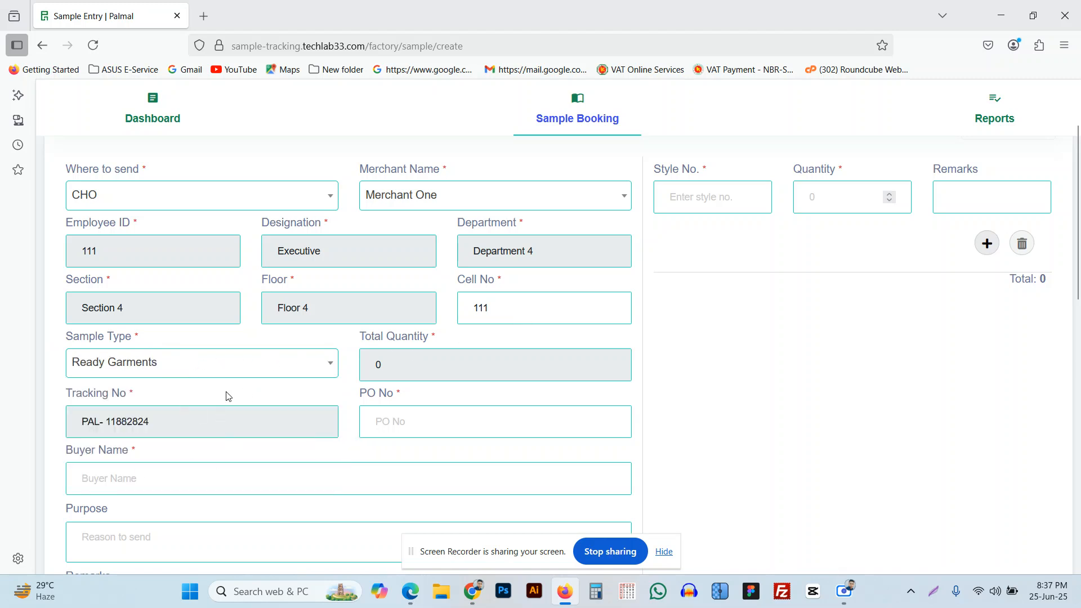
scroll(227, 396, "down", 2)
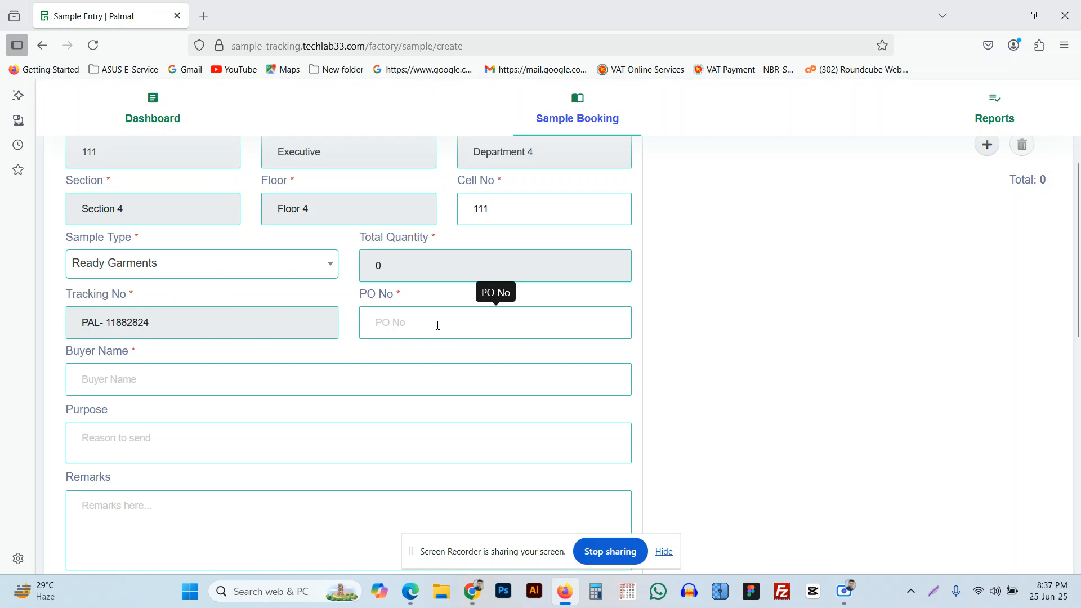
left_click(438, 325)
type("P123")
left_click(297, 374)
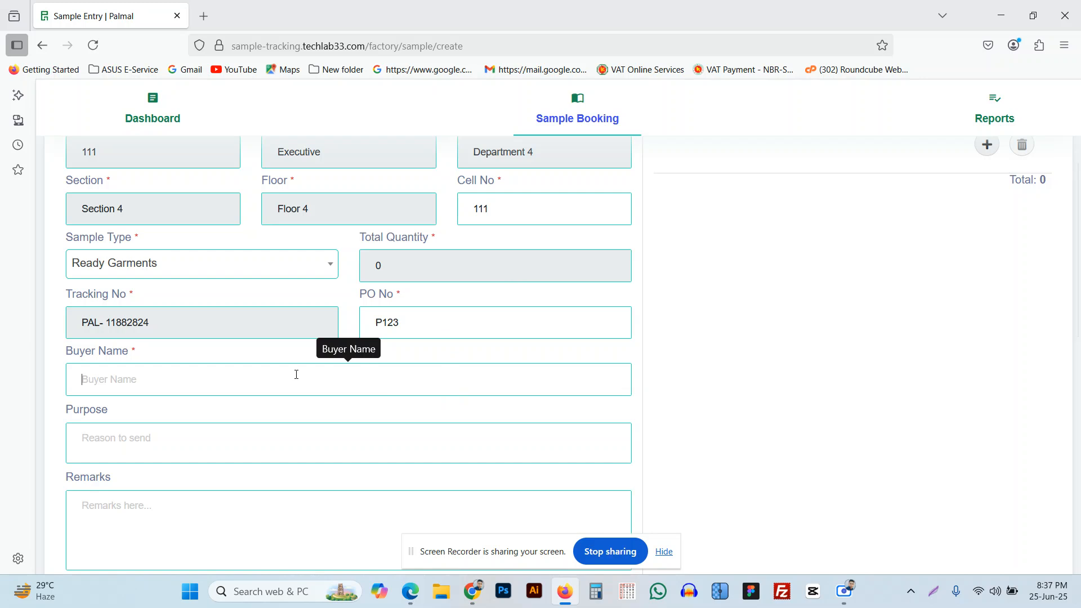
type("hasan")
left_click(87, 440)
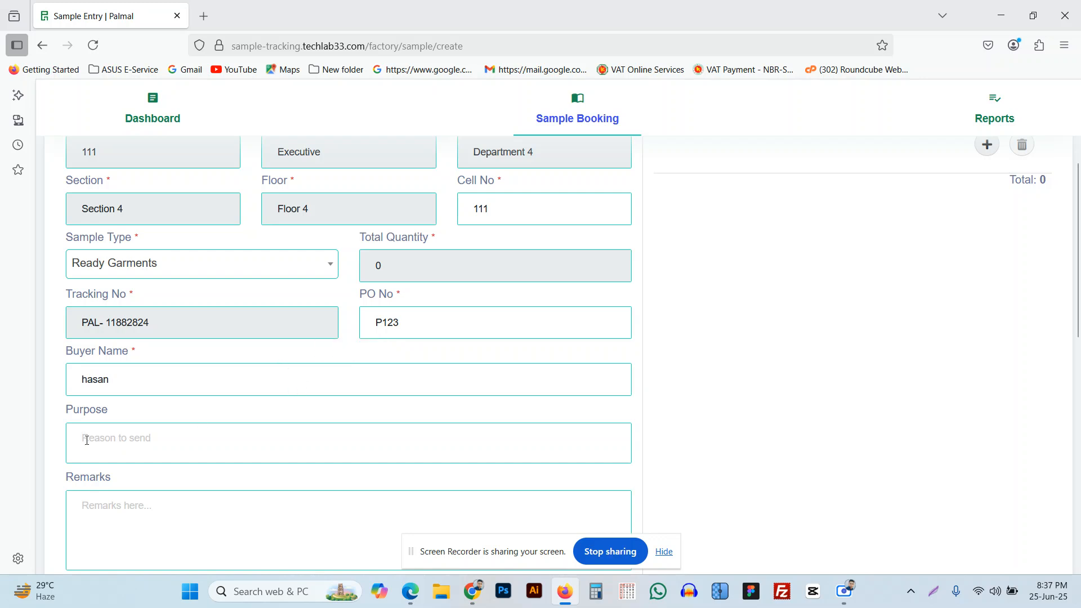
type("Sample")
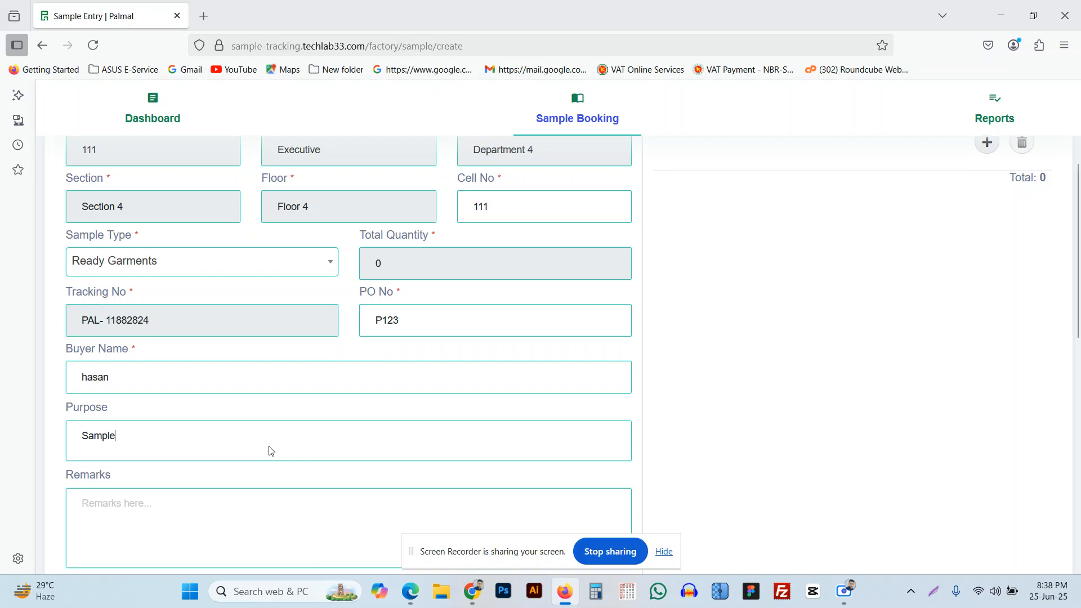
scroll(73, 304, "down", 3)
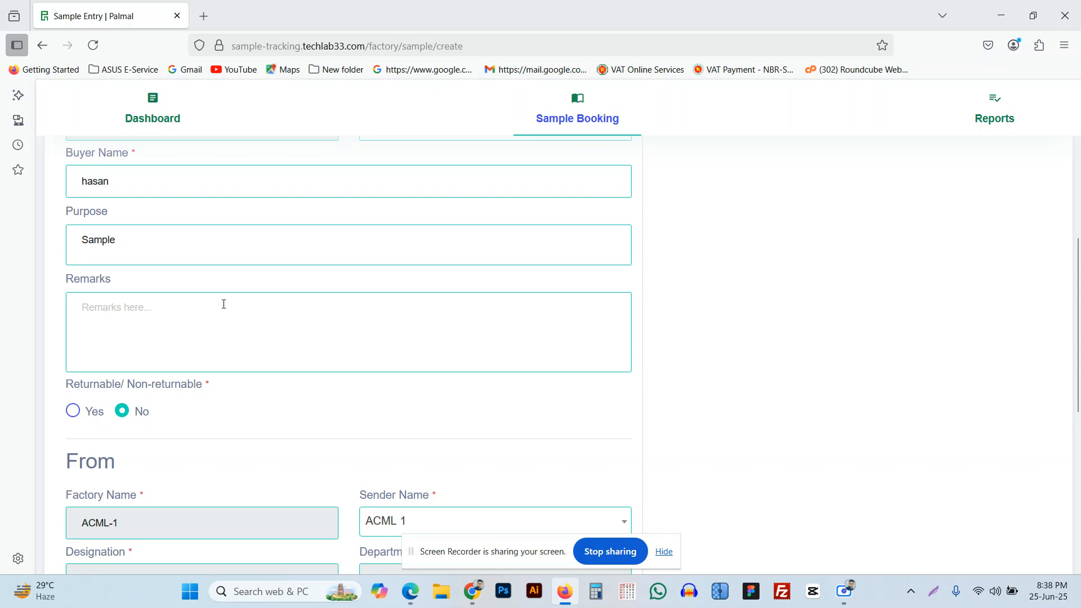
Mark the sample as returnable (Yes) and review the form down to the Save and Generate QR buttons.
scroll(224, 304, "down", 2)
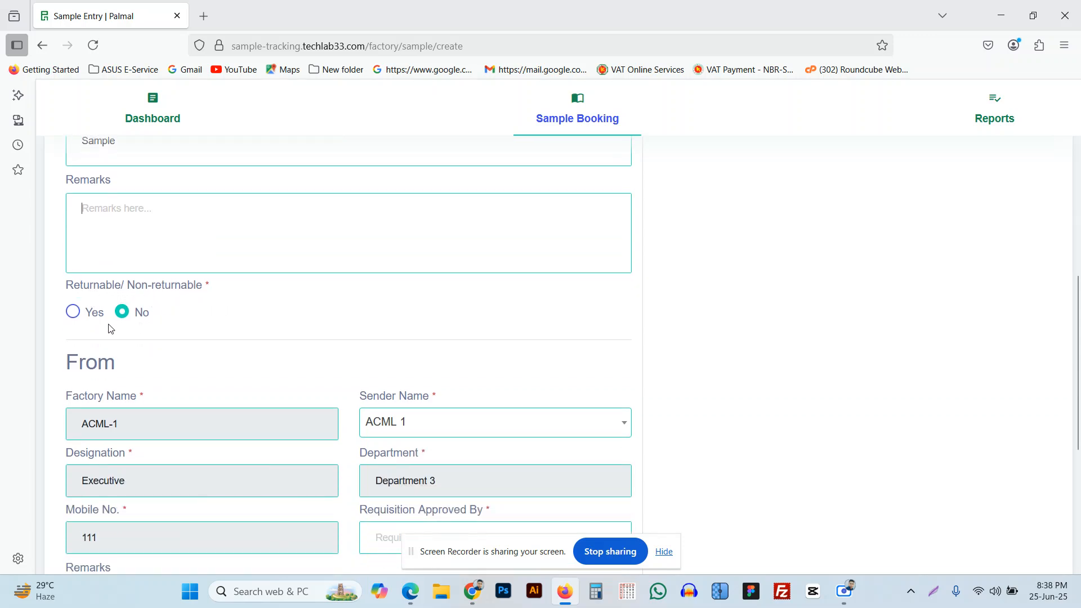
left_click(80, 320)
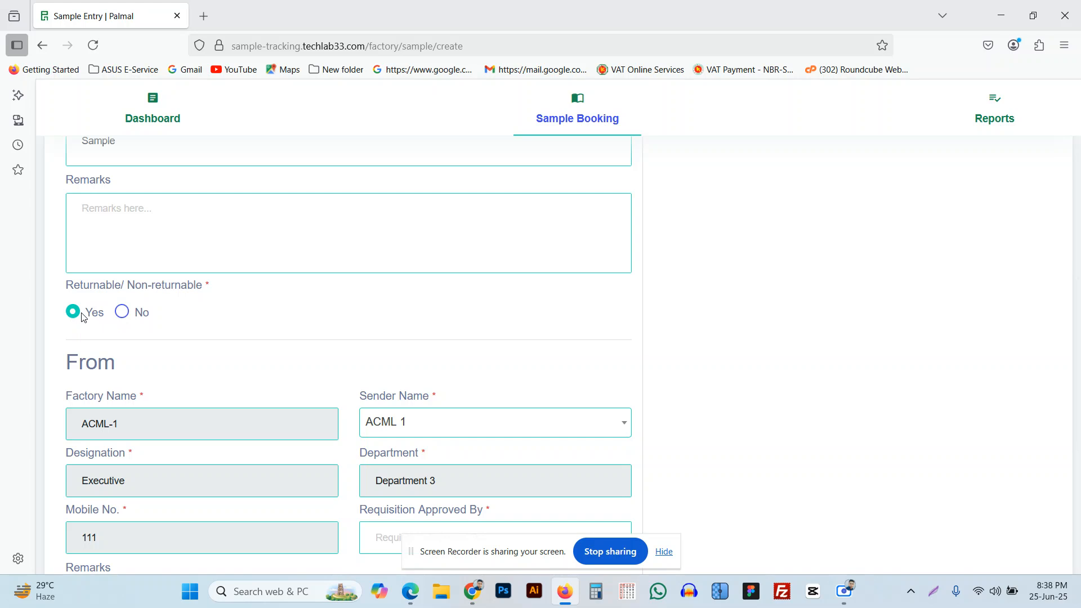
scroll(84, 317, "down", 2)
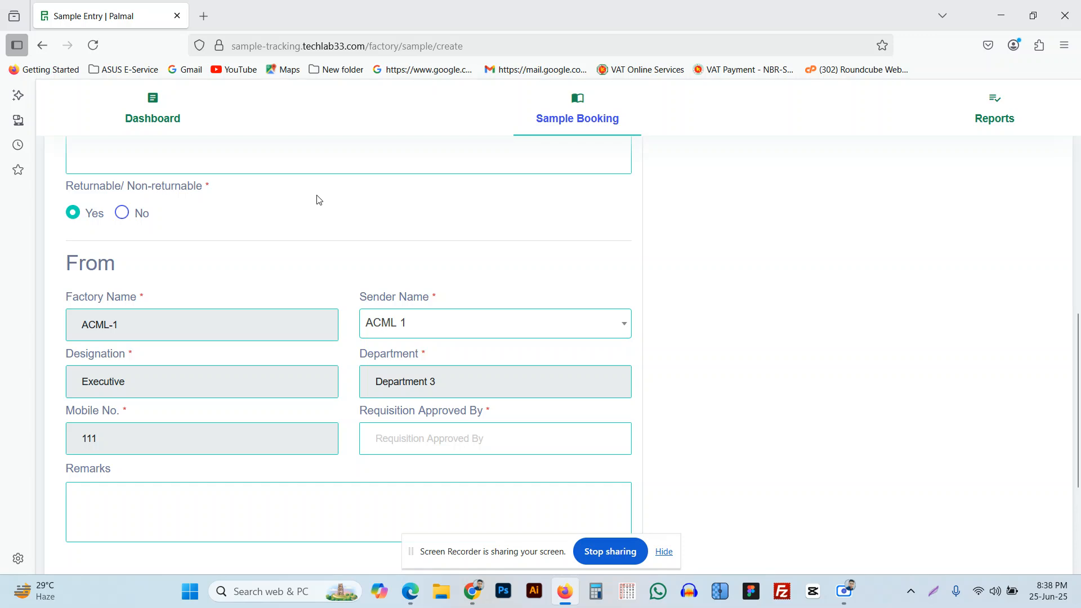
scroll(341, 298, "down", 1)
scroll(340, 298, "down", 2)
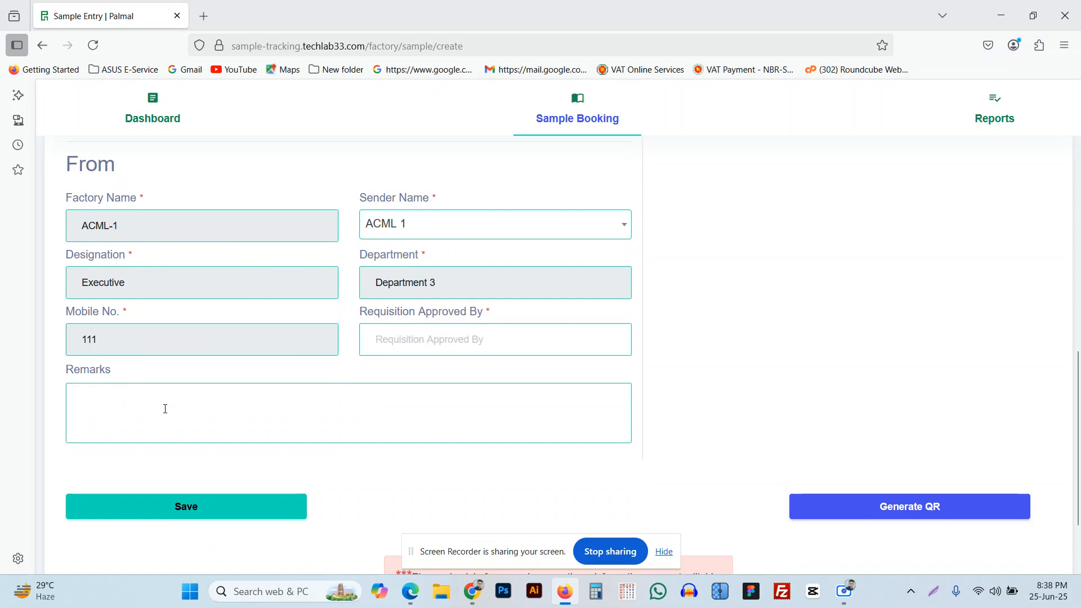
scroll(166, 408, "down", 3)
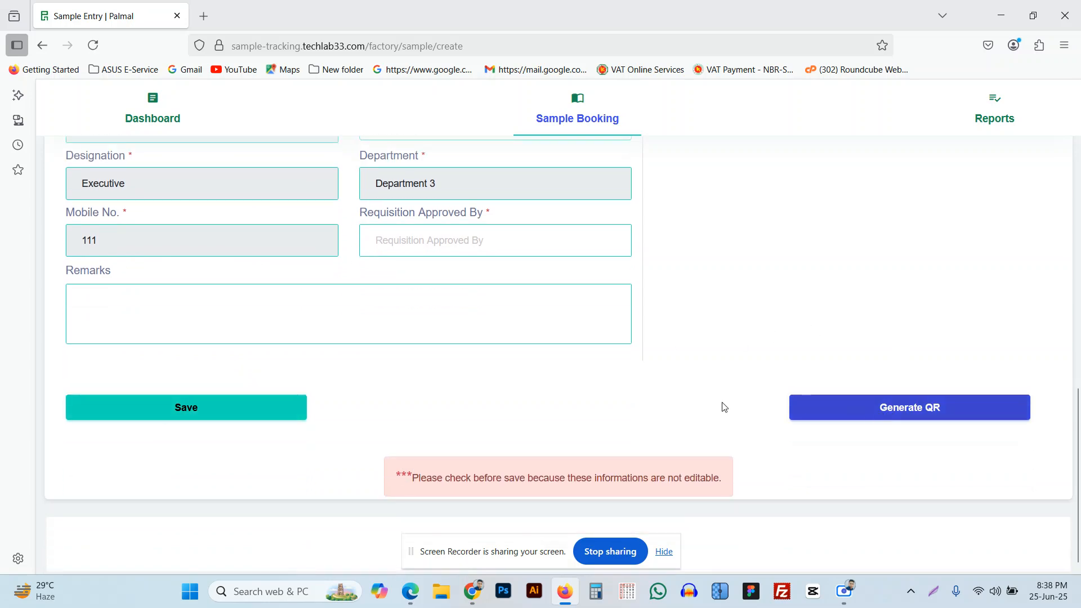
scroll(574, 374, "up", 15)
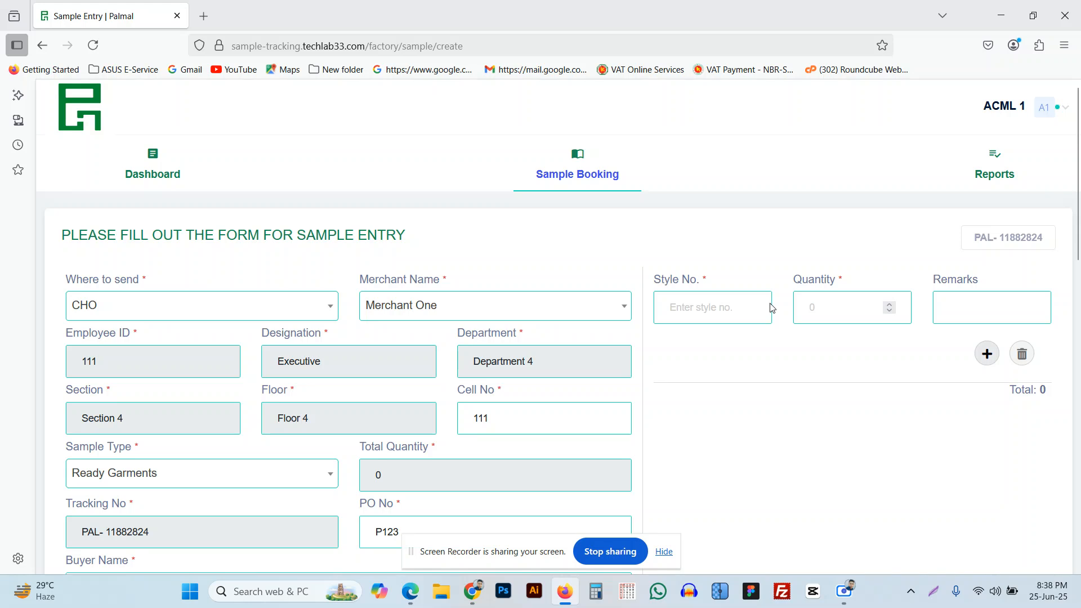
Add style Black 1 with item quantity 8, bringing Total Quantity to 8.
left_click(704, 306)
type("B")
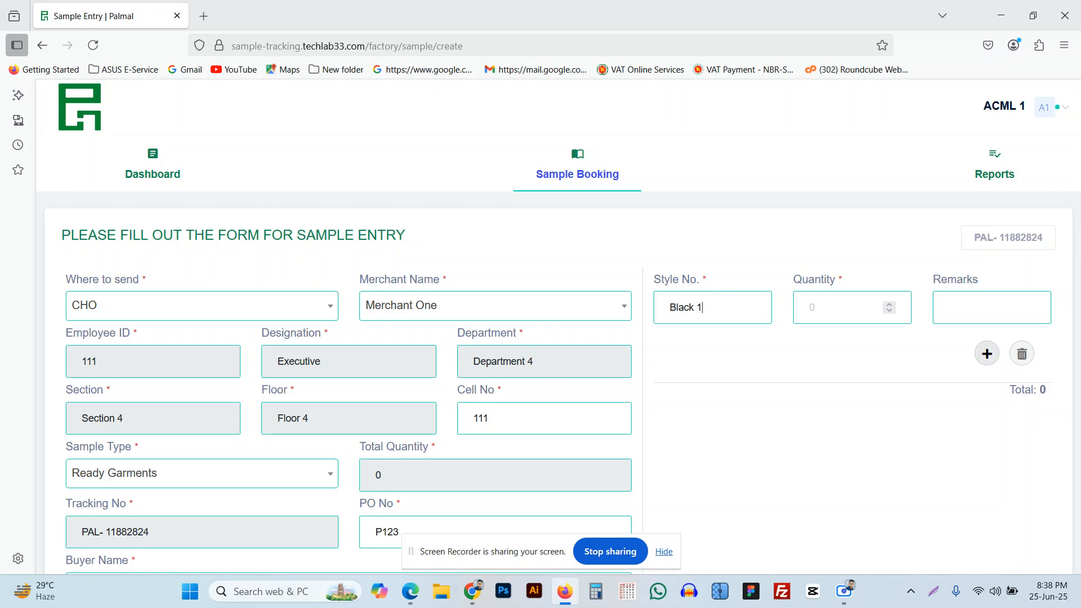
left_click(890, 305)
left_click(890, 305)
left_click(889, 305)
left_click(890, 306)
left_click(890, 305)
left_click(891, 305)
left_click(892, 304)
scroll(691, 343, "down", 2)
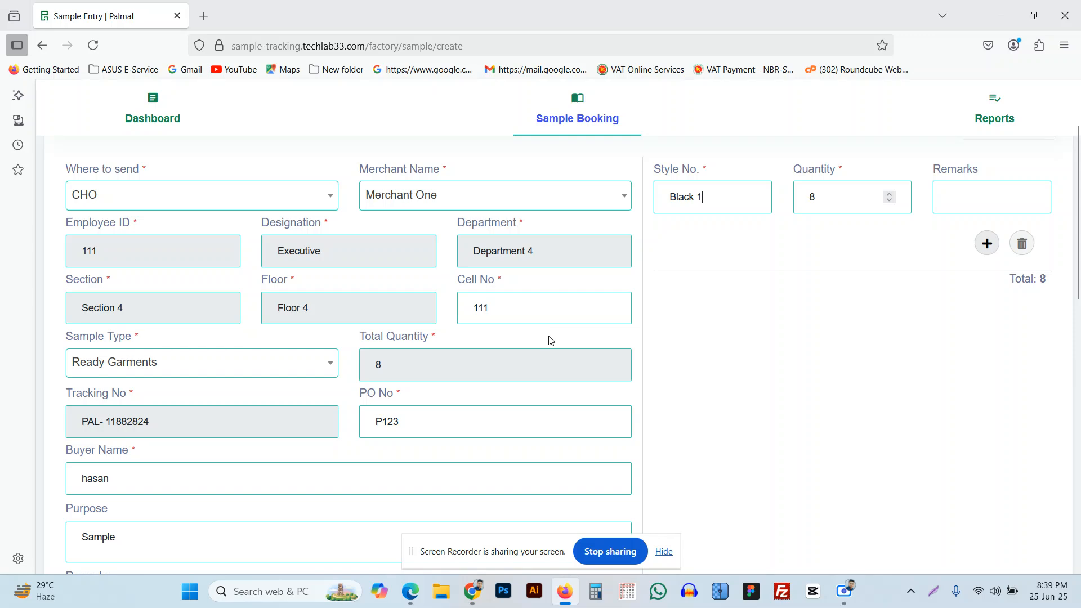
scroll(550, 341, "down", 12)
scroll(551, 343, "down", 1)
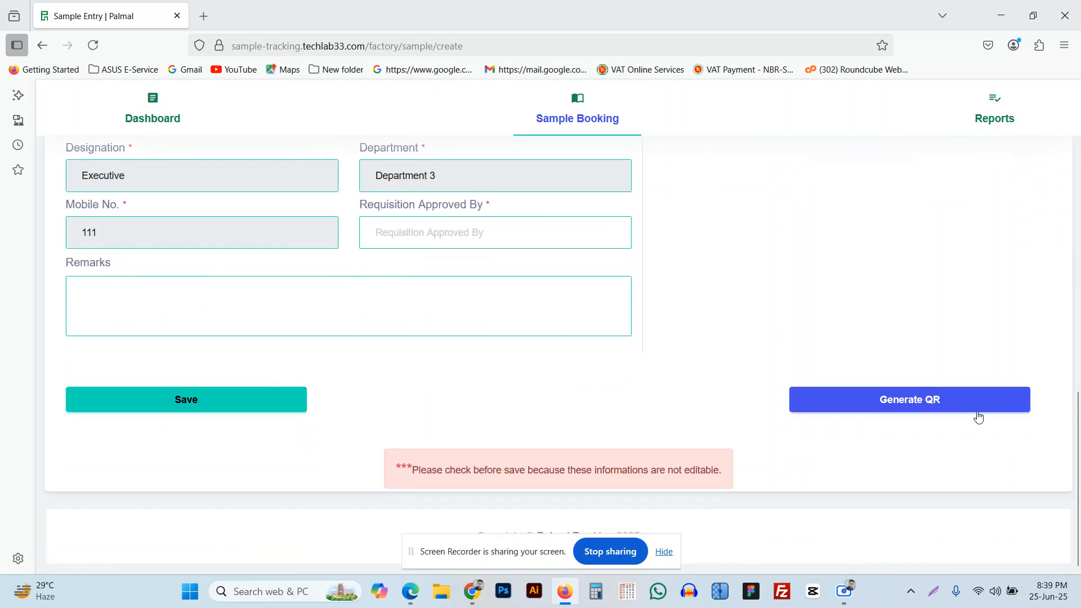
left_click(918, 410)
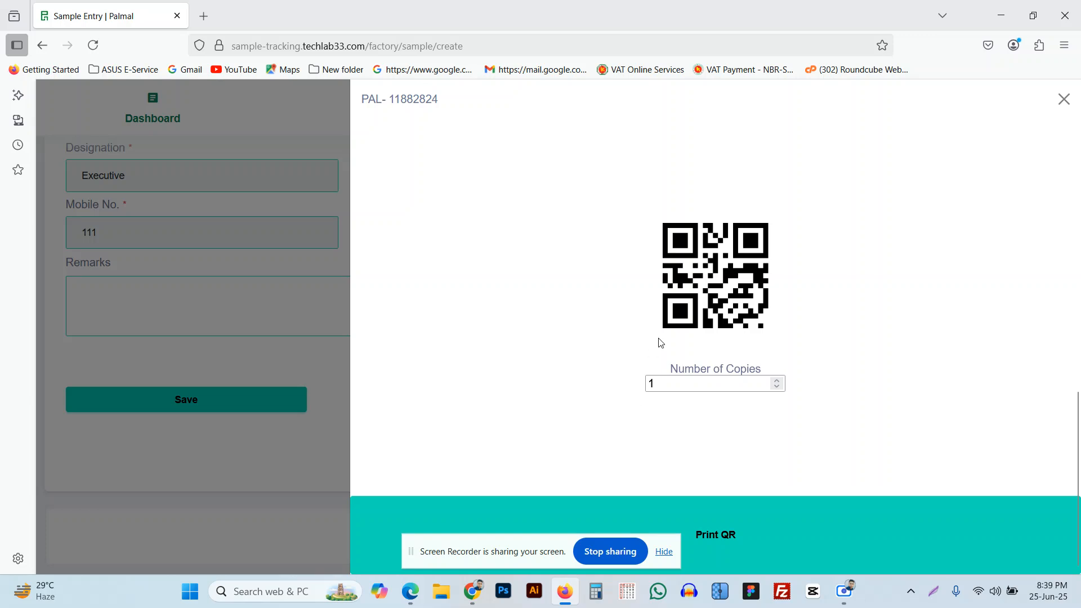
left_click(779, 380)
left_click(779, 380)
left_click(1062, 107)
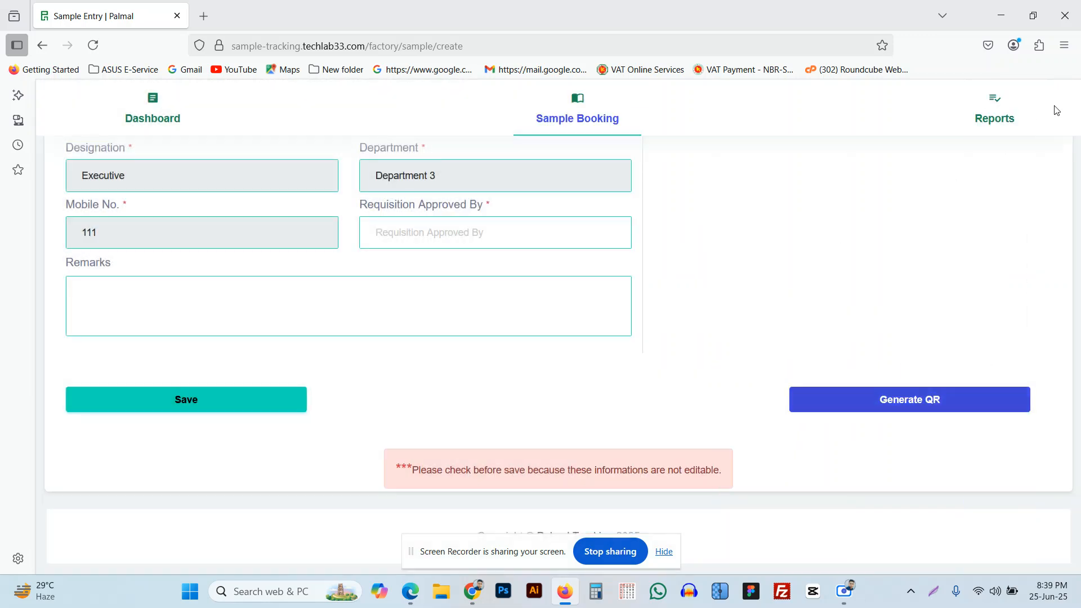
Save the booking with CHO entered as Requisition Approved By.
left_click(243, 409)
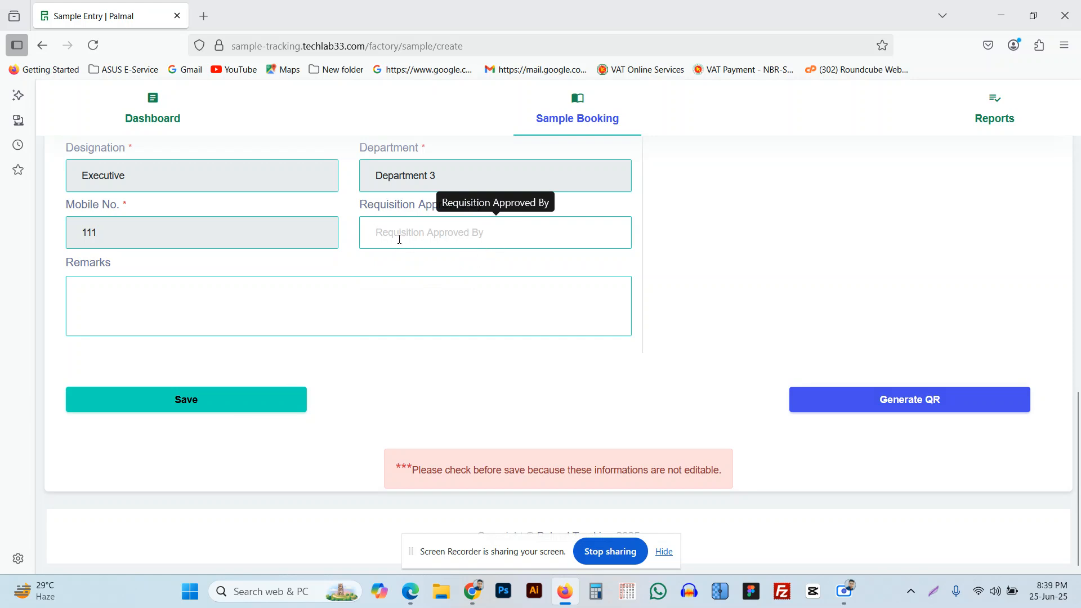
type("CHO")
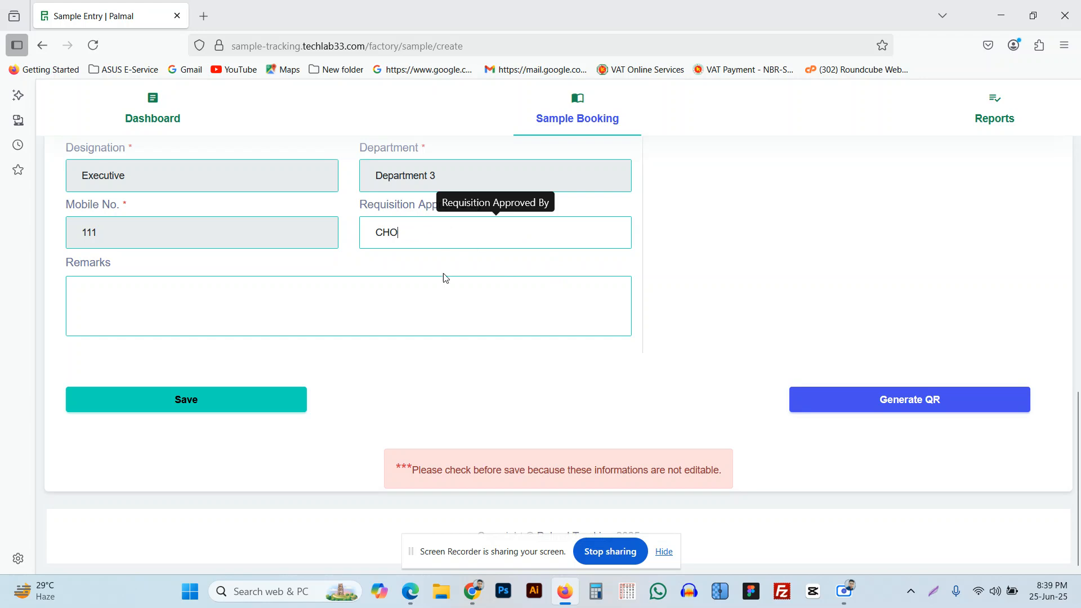
left_click(225, 404)
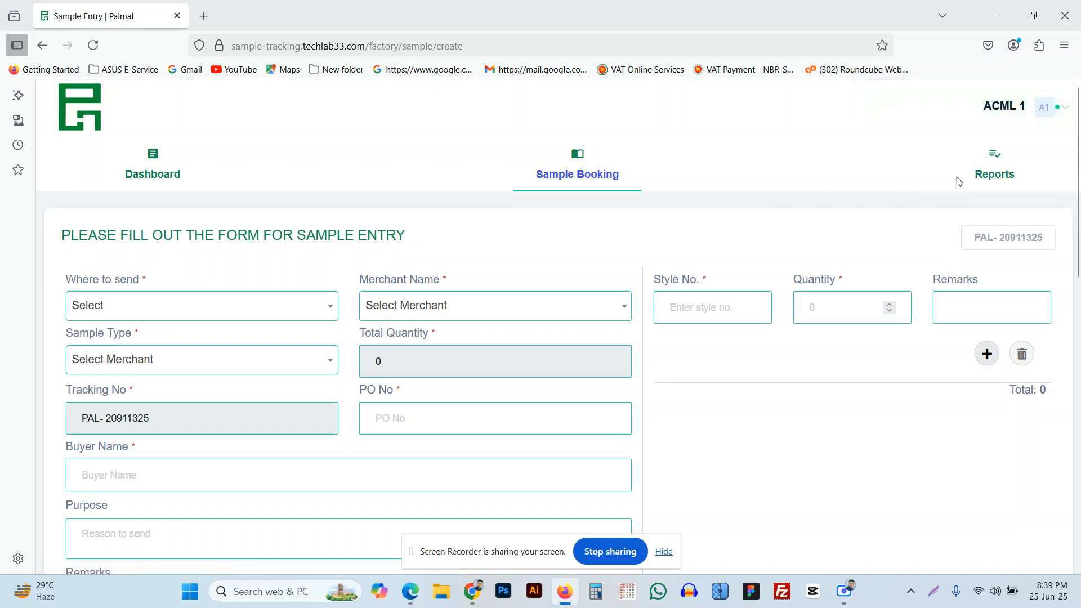
mouse_move(998, 169)
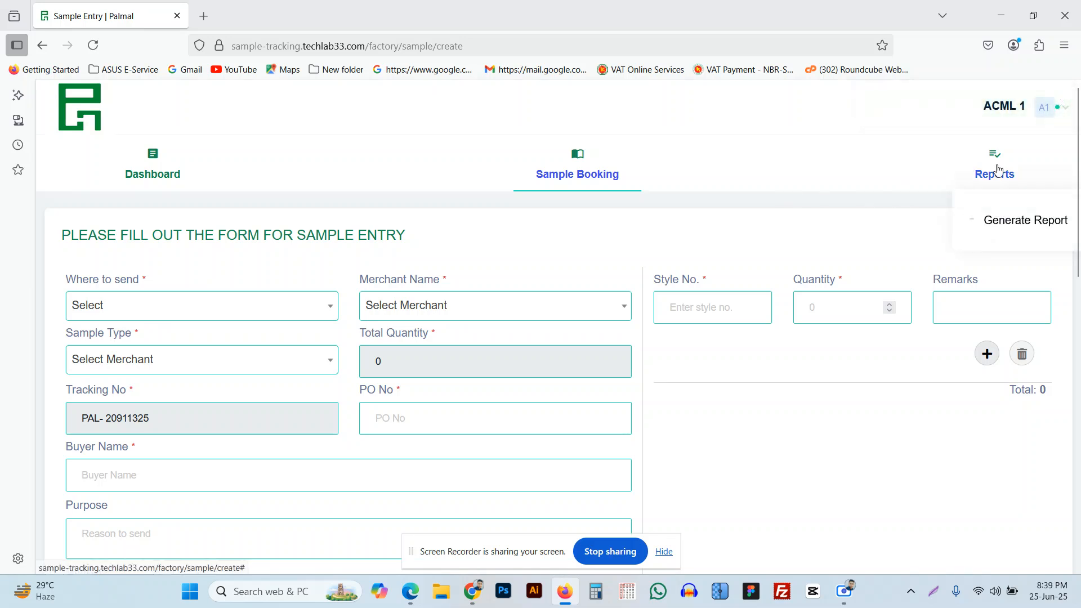
Generate the report from 06/25/2025 to 06/25/2025 and scroll through its six entries.
left_click(1008, 226)
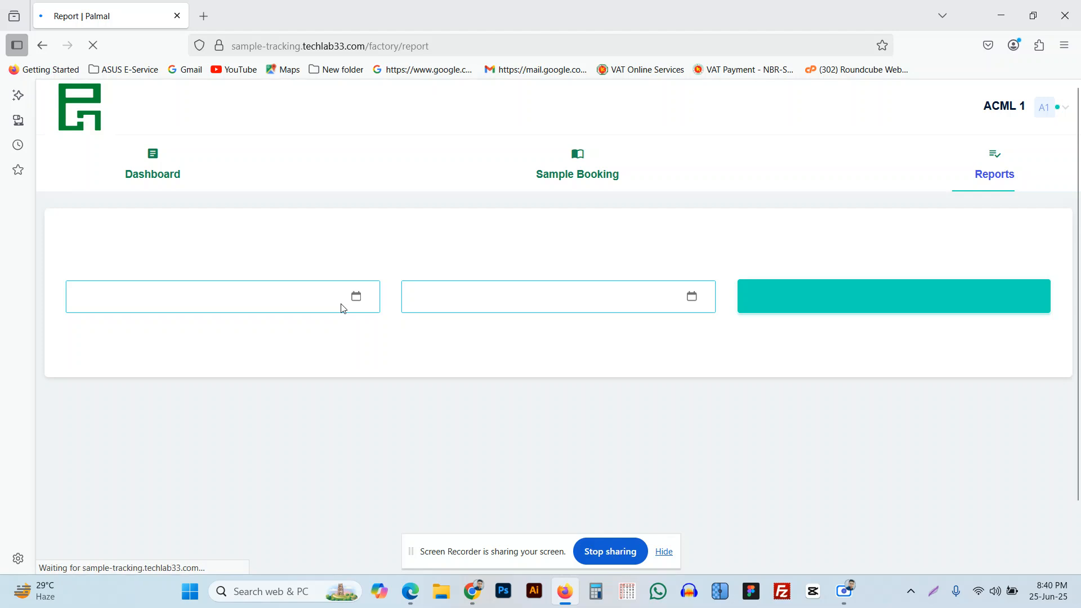
left_click(355, 297)
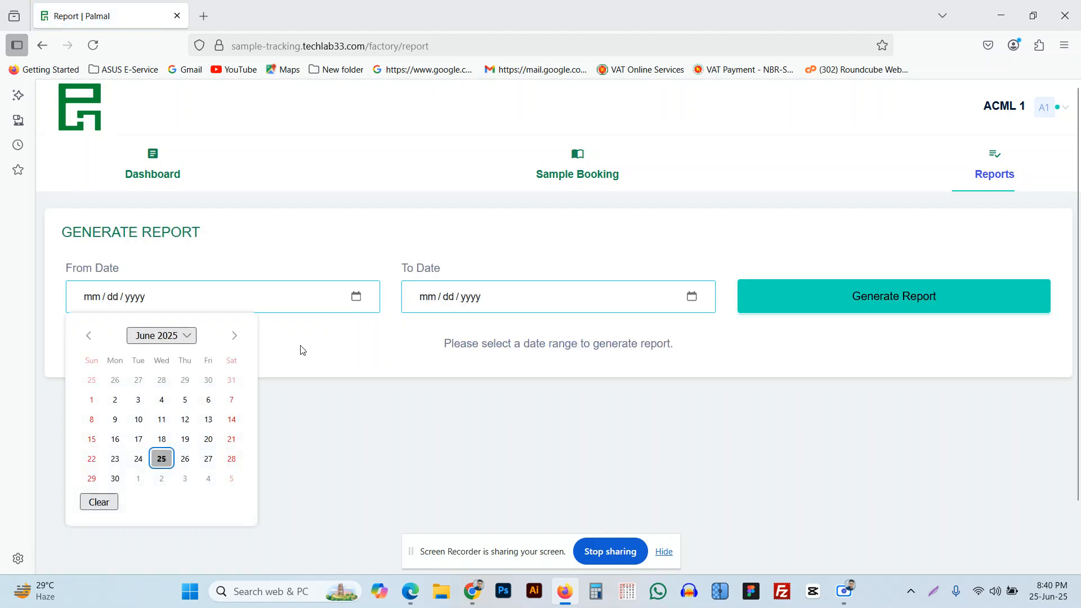
left_click(160, 457)
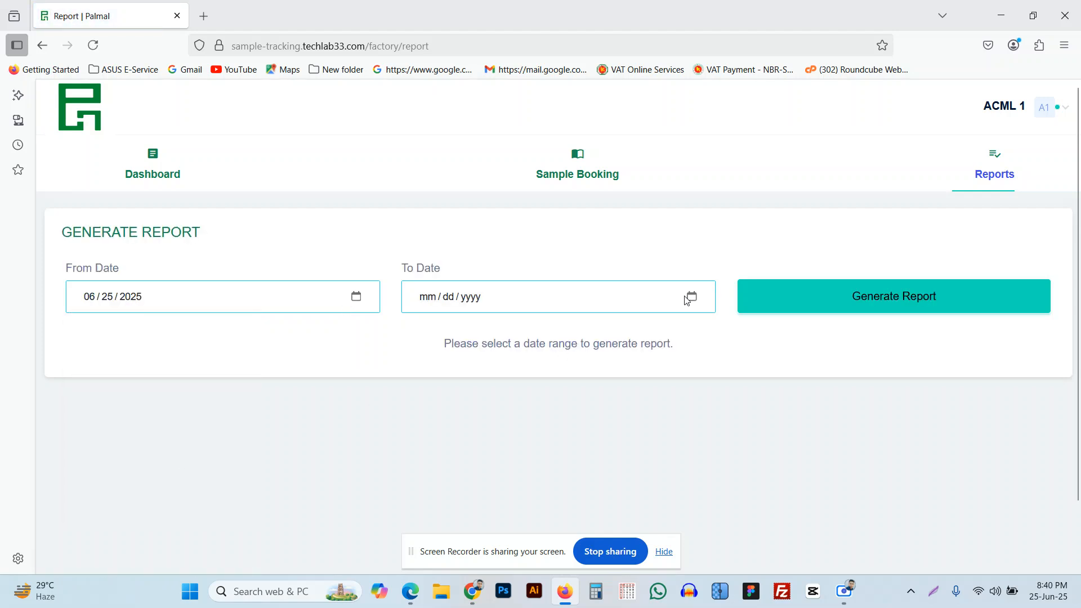
left_click(691, 297)
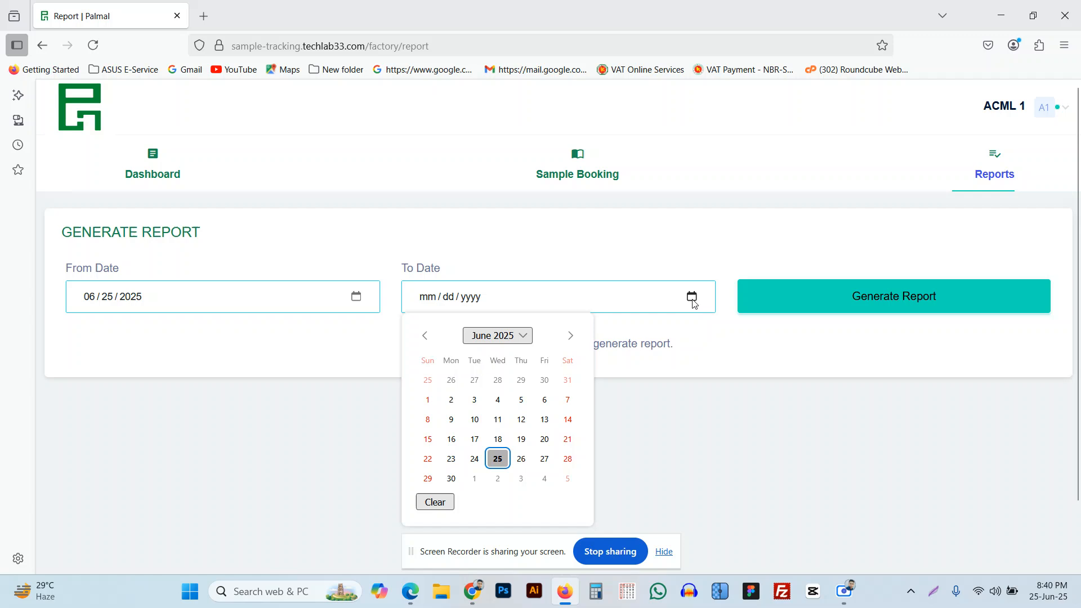
left_click(499, 458)
left_click(885, 302)
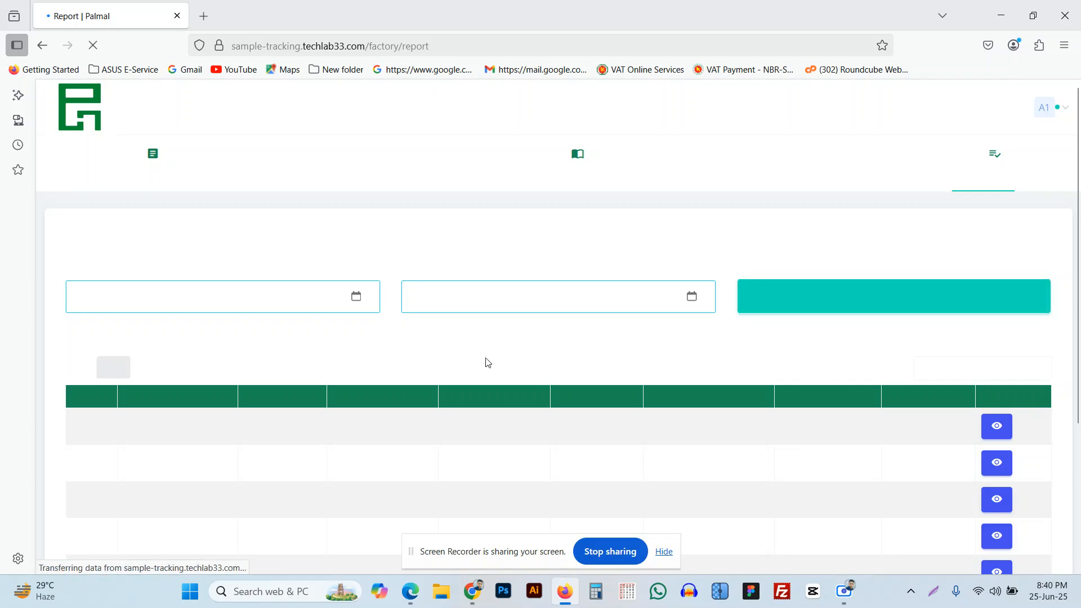
scroll(407, 377, "down", 1)
scroll(406, 377, "down", 3)
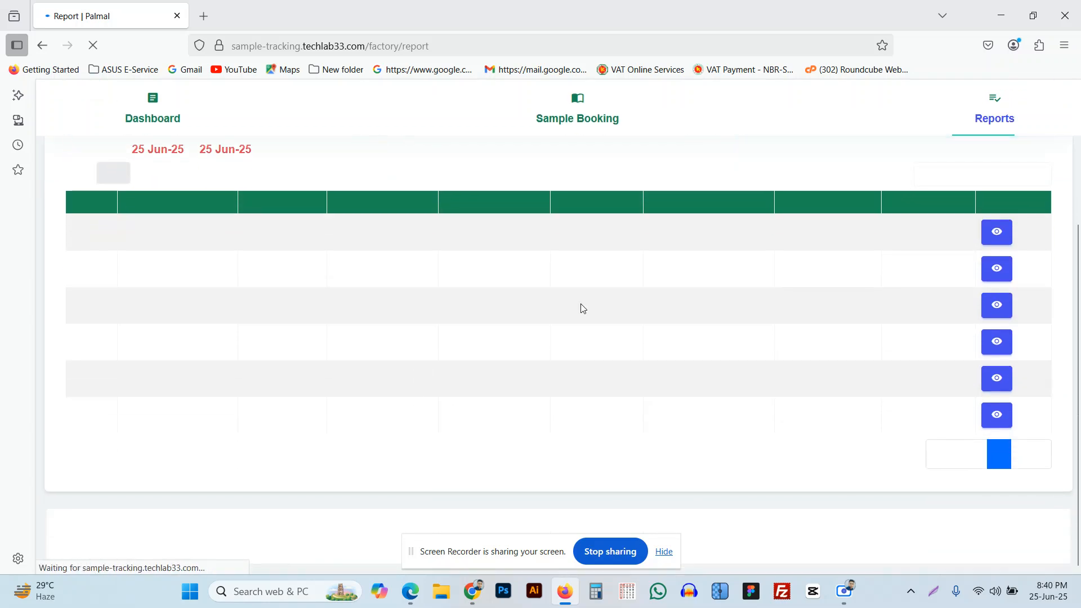
scroll(665, 364, "up", 4)
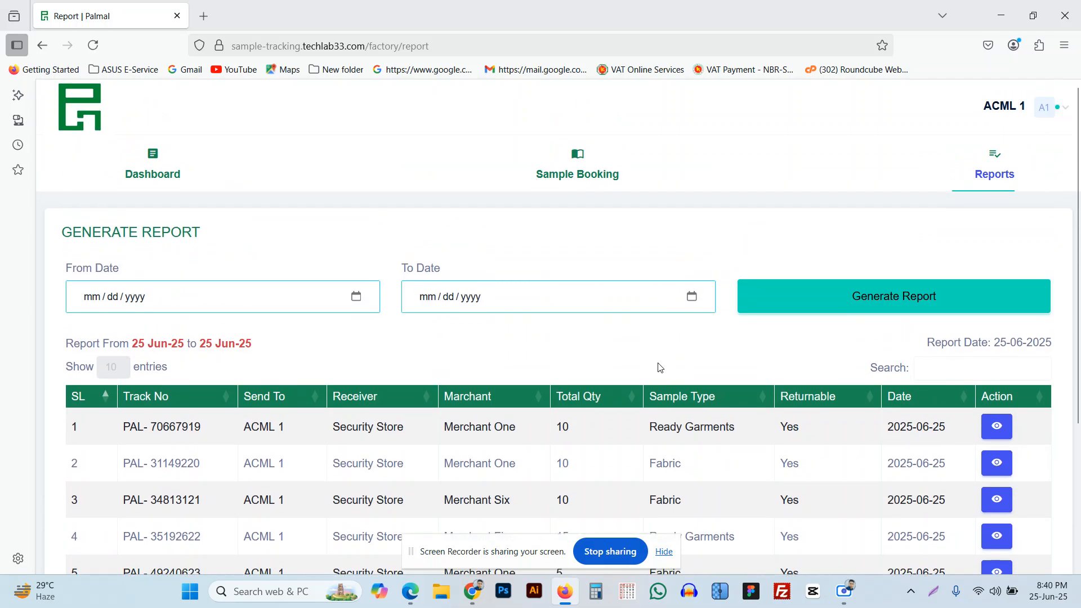
scroll(731, 311, "down", 1)
Inspect the details of sample PAL-70667919, then go back to the report table.
scroll(733, 315, "down", 2)
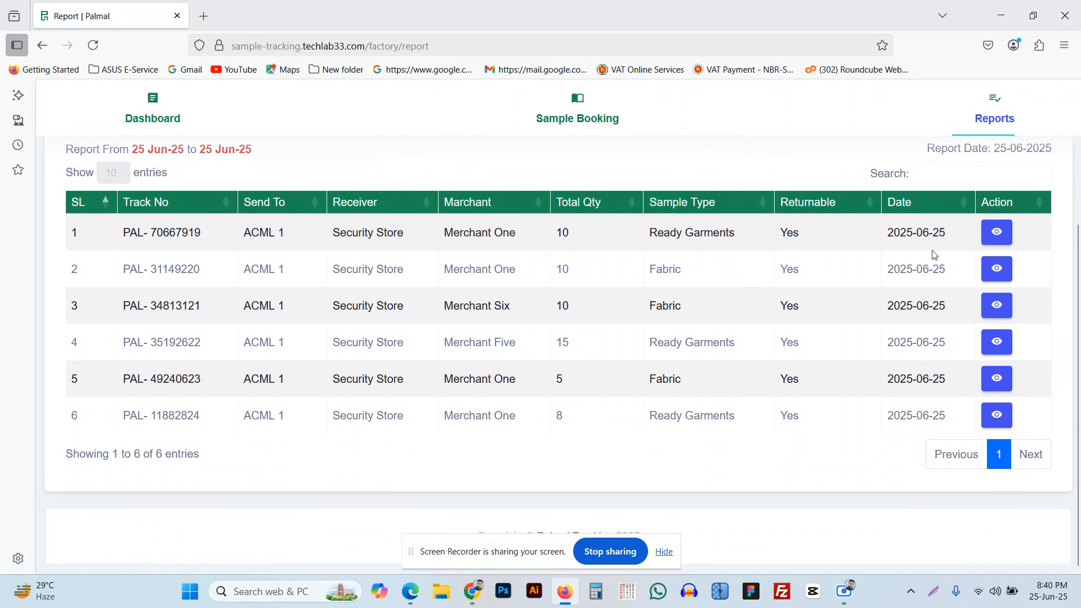
left_click(996, 238)
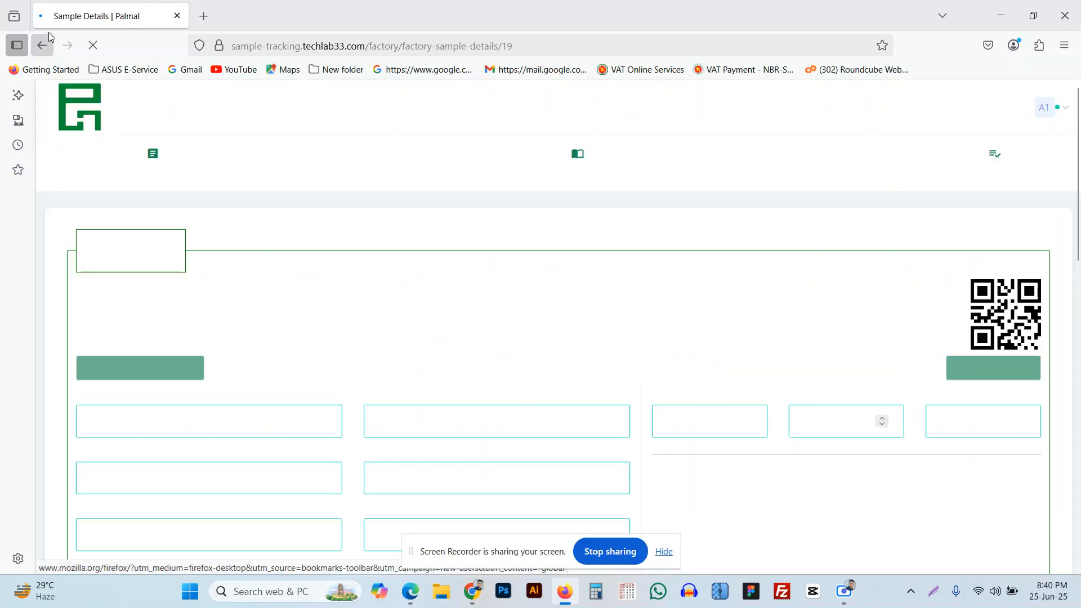
scroll(554, 397, "down", 5)
scroll(741, 324, "up", 5)
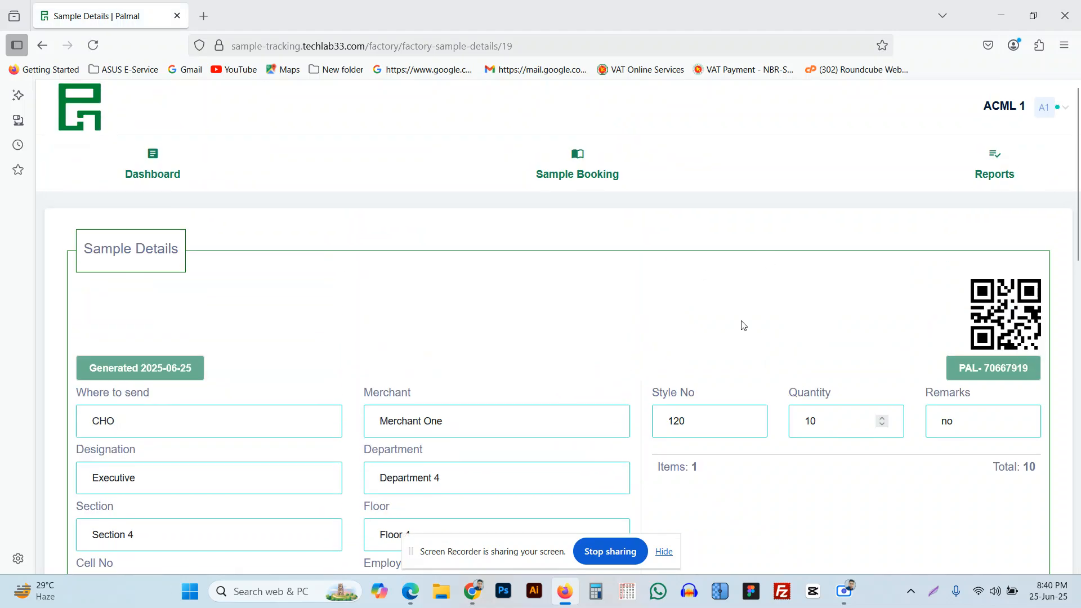
left_click(42, 45)
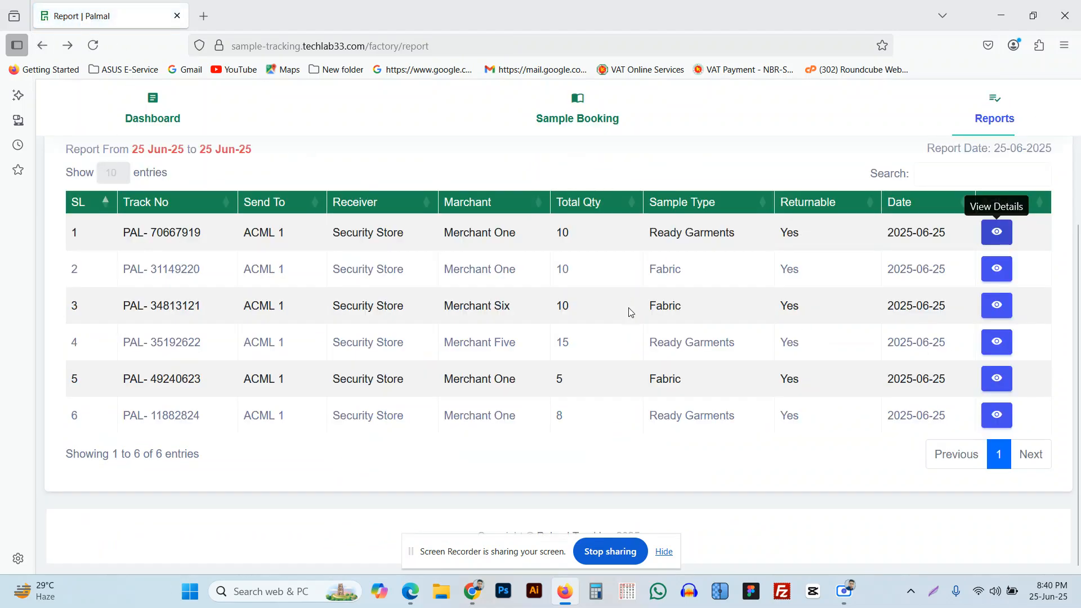
Return to the factory dashboard, now showing 10 total samples created.
scroll(615, 349, "up", 3)
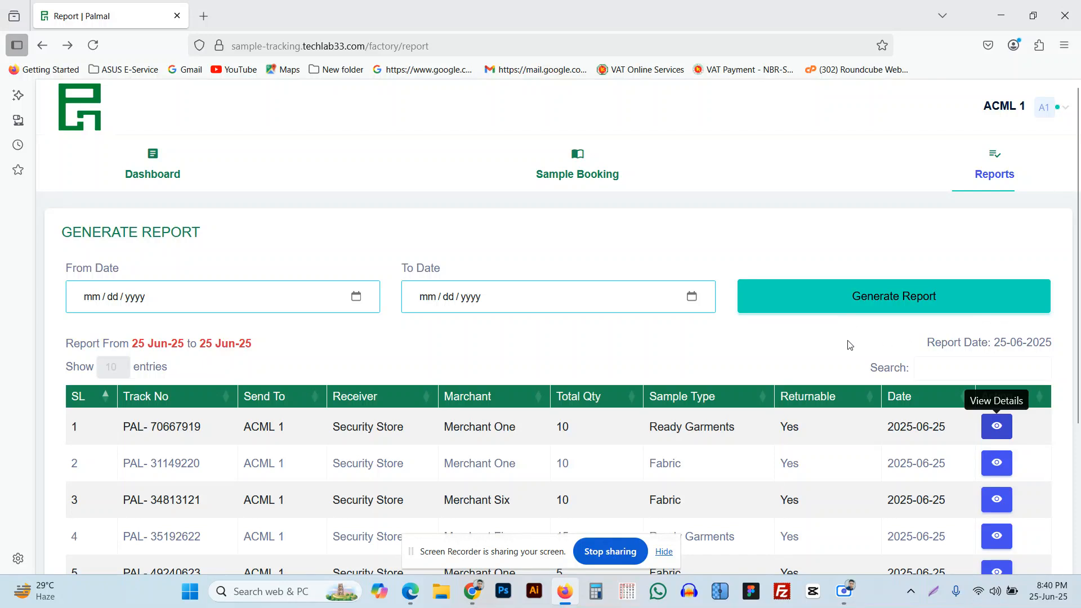
scroll(849, 345, "down", 3)
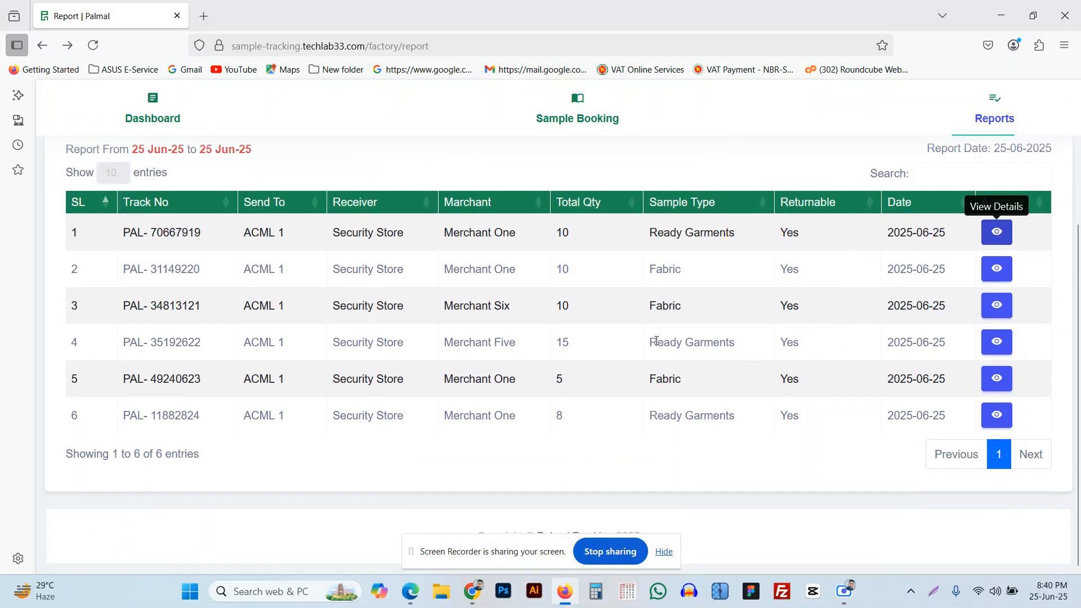
scroll(713, 339, "up", 3)
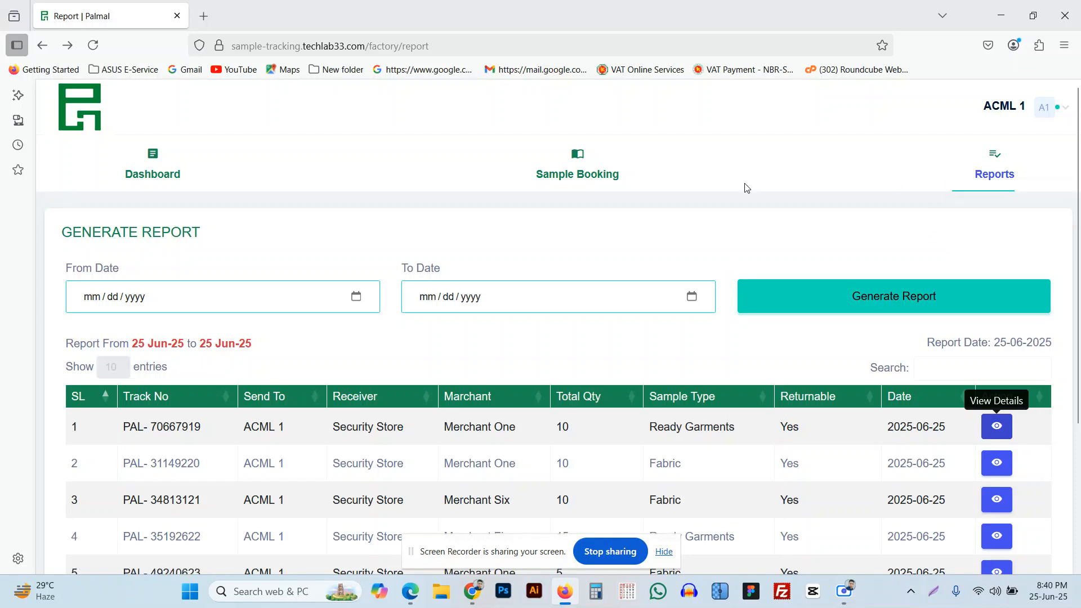
mouse_move(992, 175)
left_click(164, 180)
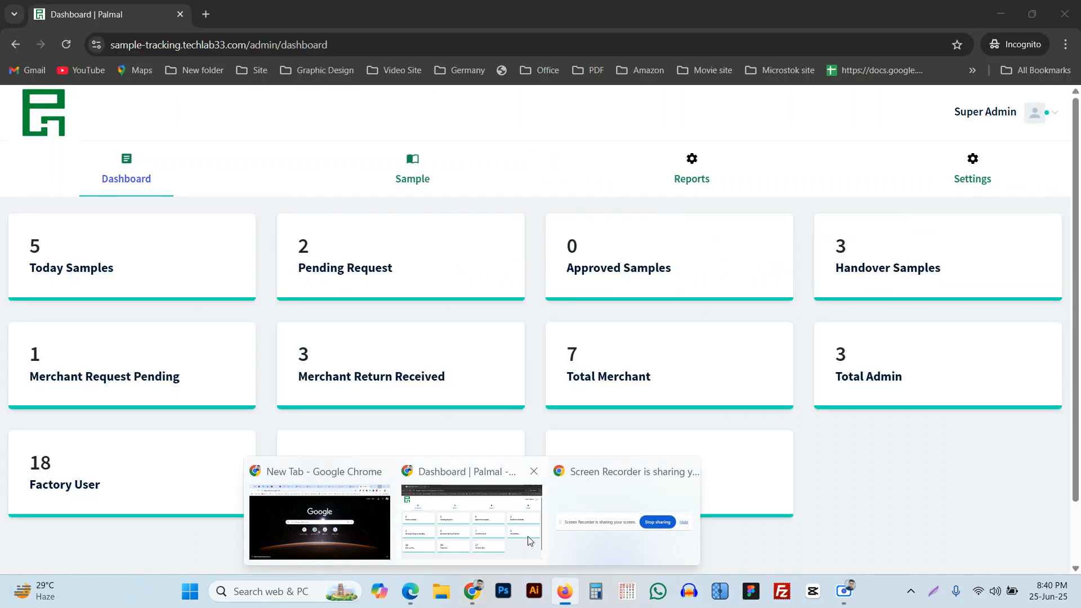
Refresh the admin dashboard and list pending requests, zoomed out so every column fits.
left_click(528, 536)
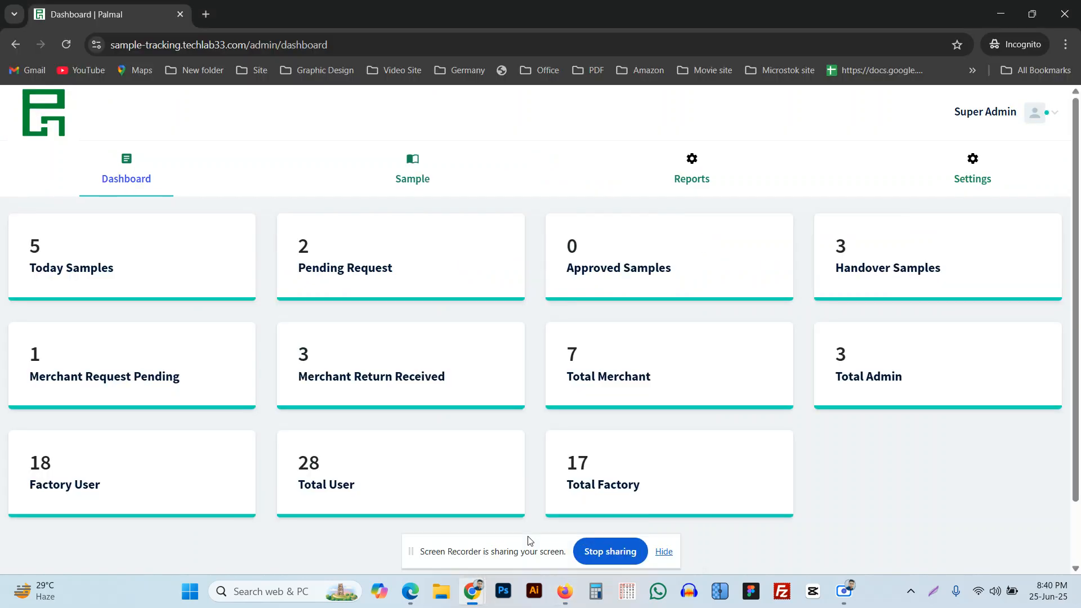
left_click(70, 43)
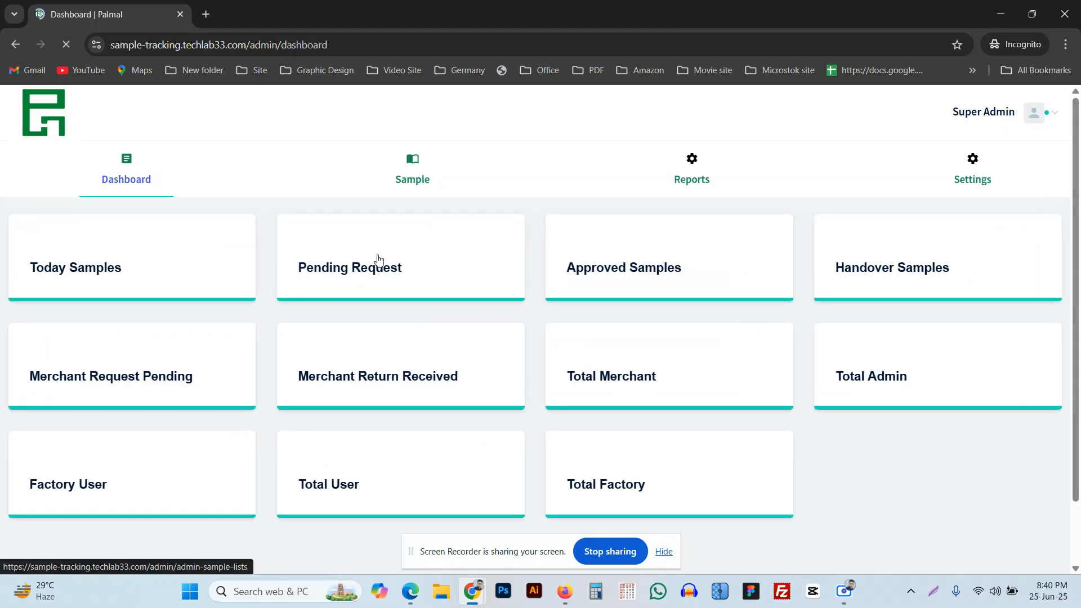
left_click(345, 277)
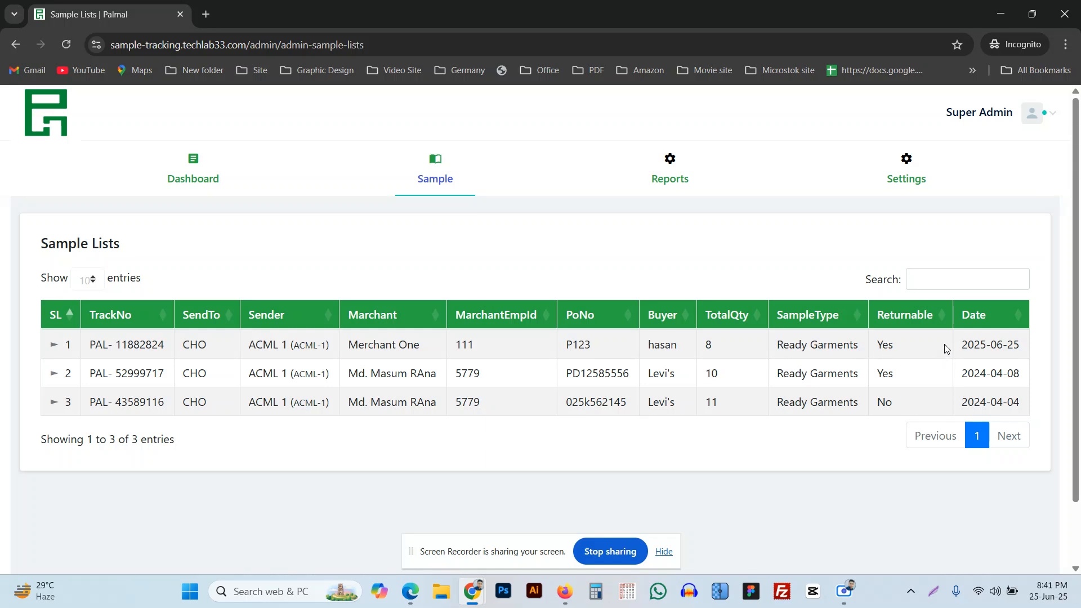
key("ctrl+minus")
key("ctrl+minus")
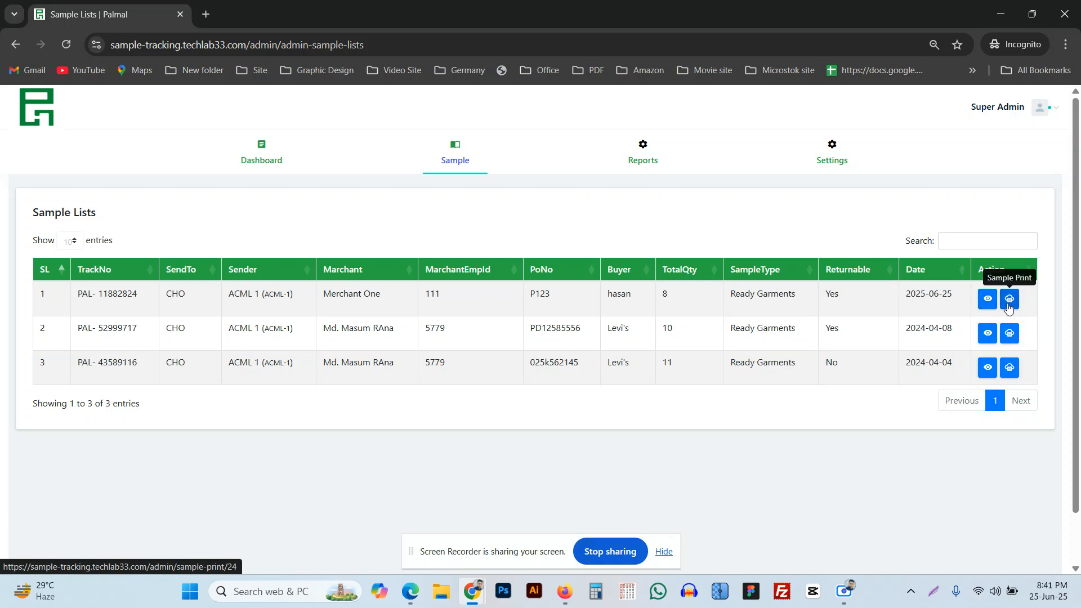
Mark sample PAL-11882824 as Received from its details page, then go back to the dashboard.
left_click(987, 301)
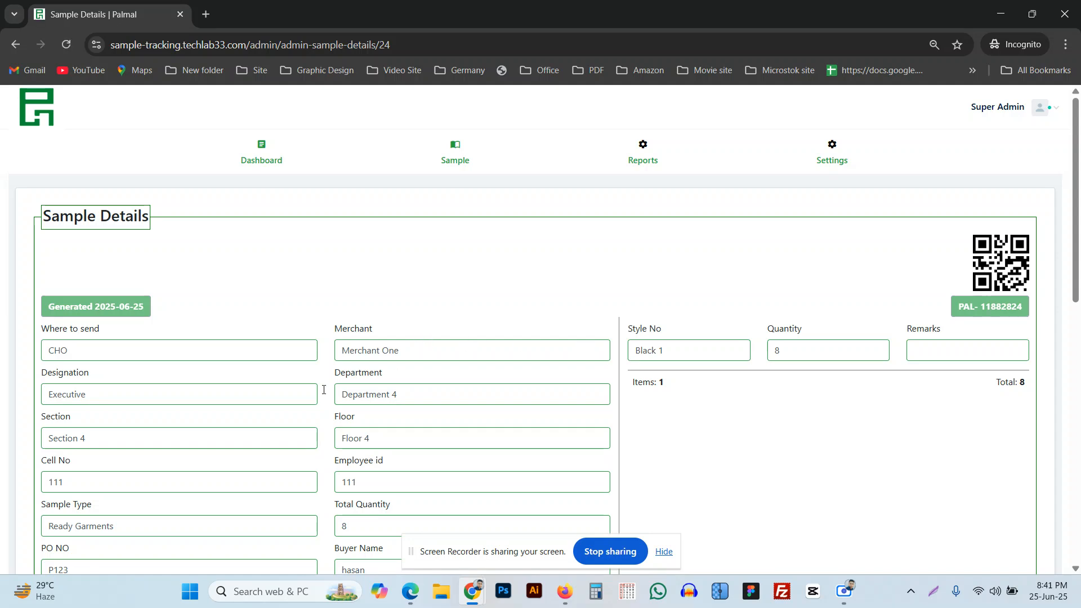
scroll(360, 187, "down", 2)
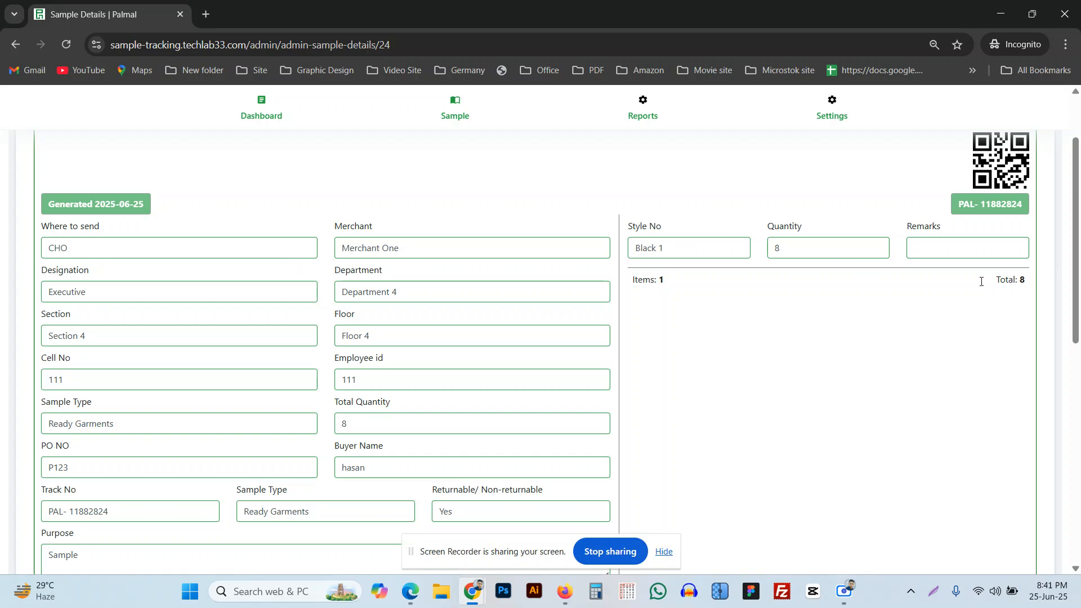
scroll(788, 315, "down", 3)
scroll(720, 325, "down", 6)
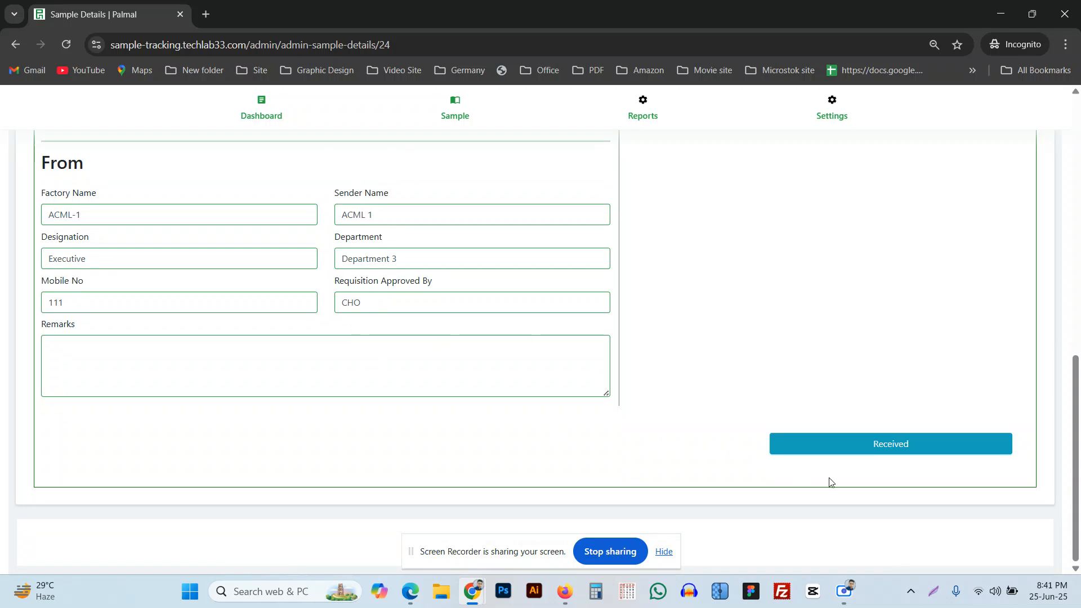
left_click(894, 453)
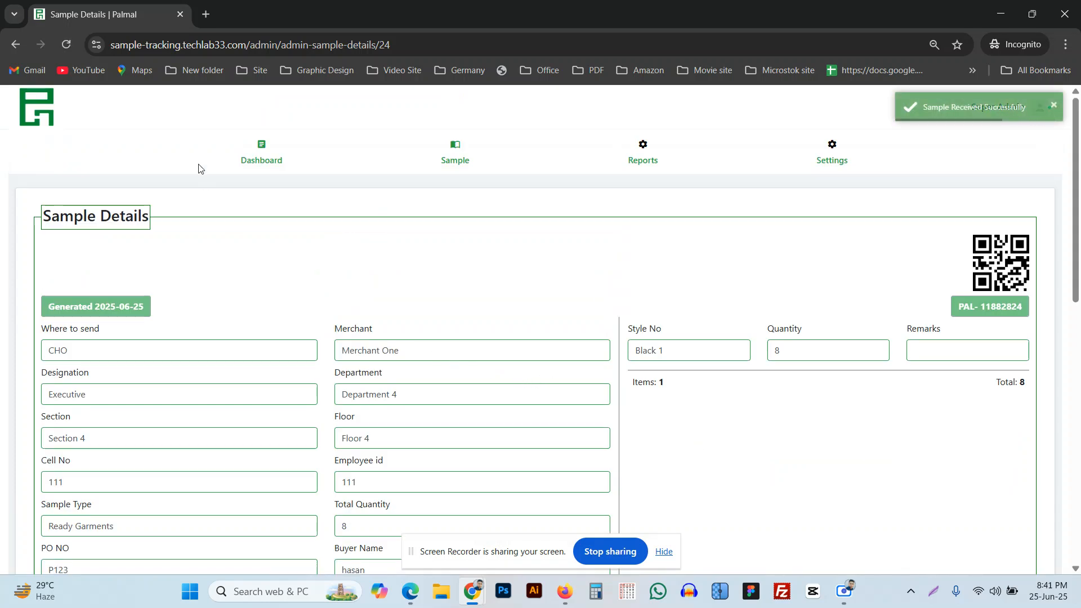
left_click(259, 160)
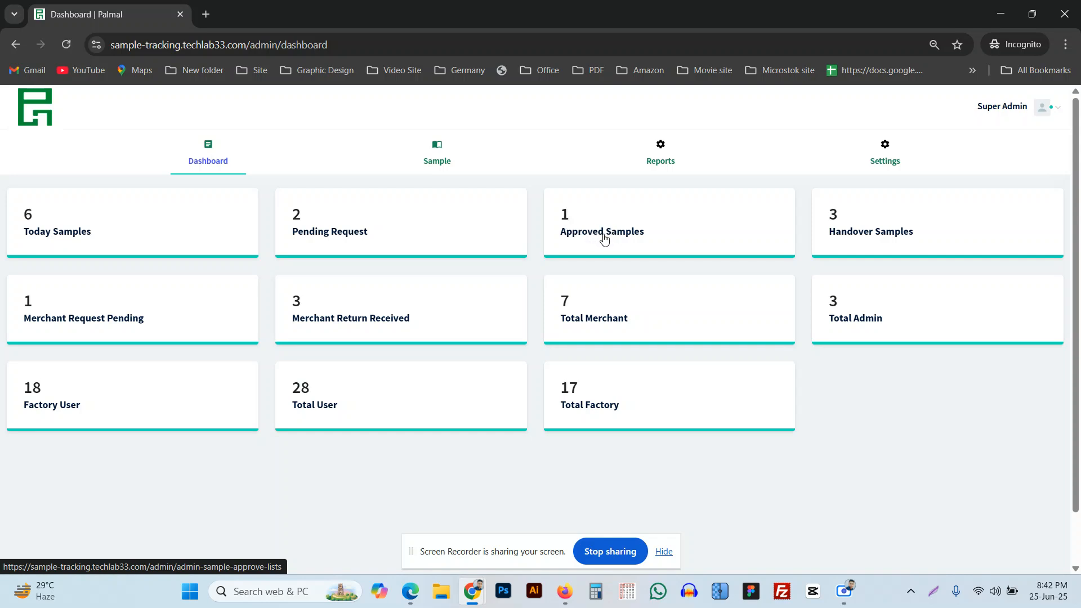
Hand over approved sample PAL-11882824 from its details page, then return to the dashboard.
left_click(604, 237)
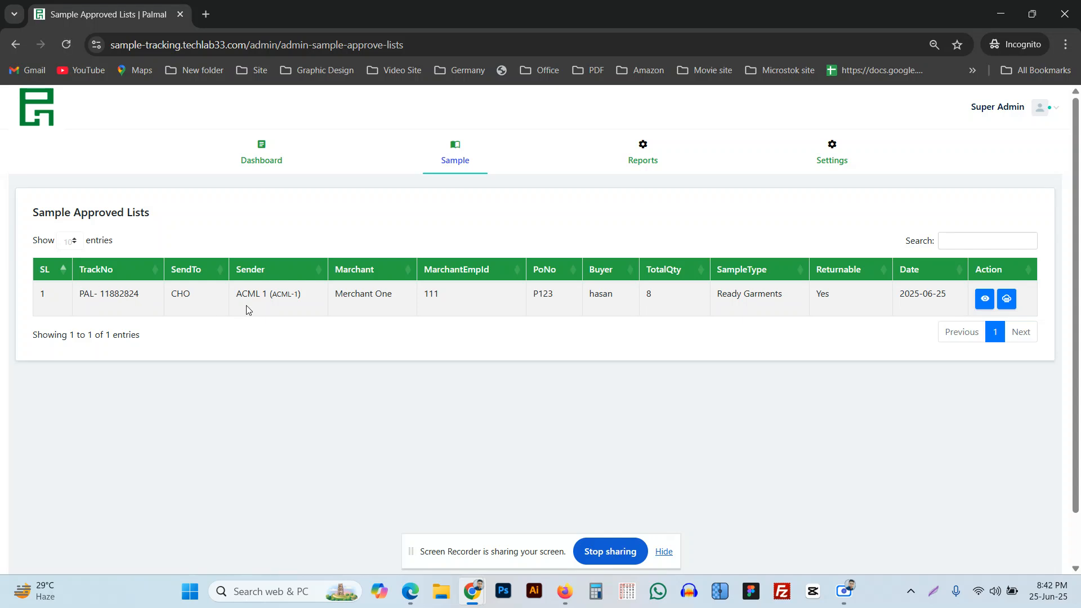
left_click(984, 301)
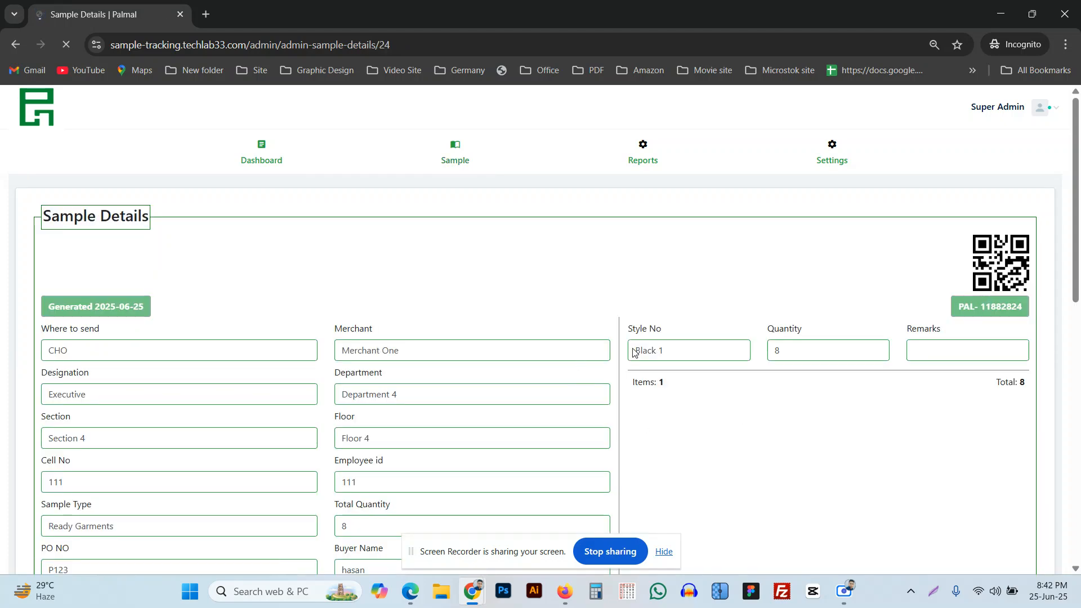
scroll(313, 319, "down", 5)
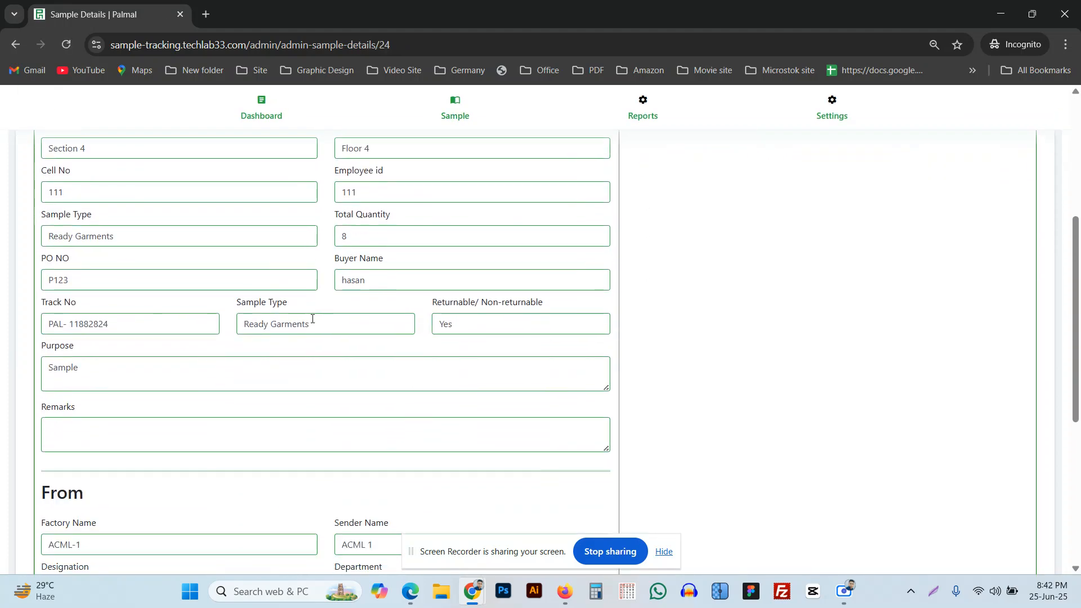
scroll(313, 319, "down", 6)
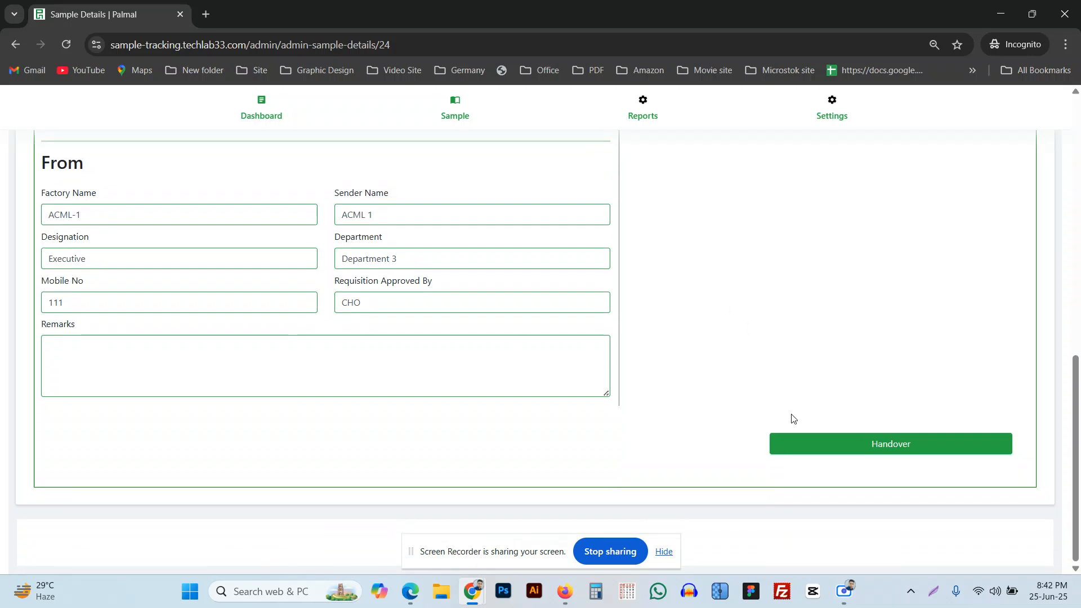
left_click(865, 448)
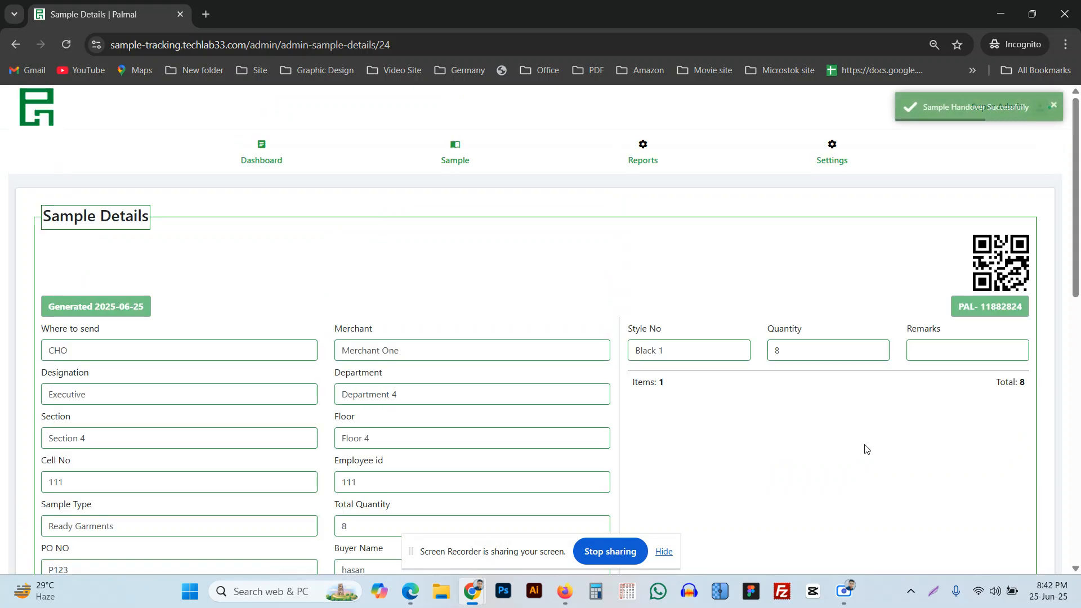
left_click(248, 165)
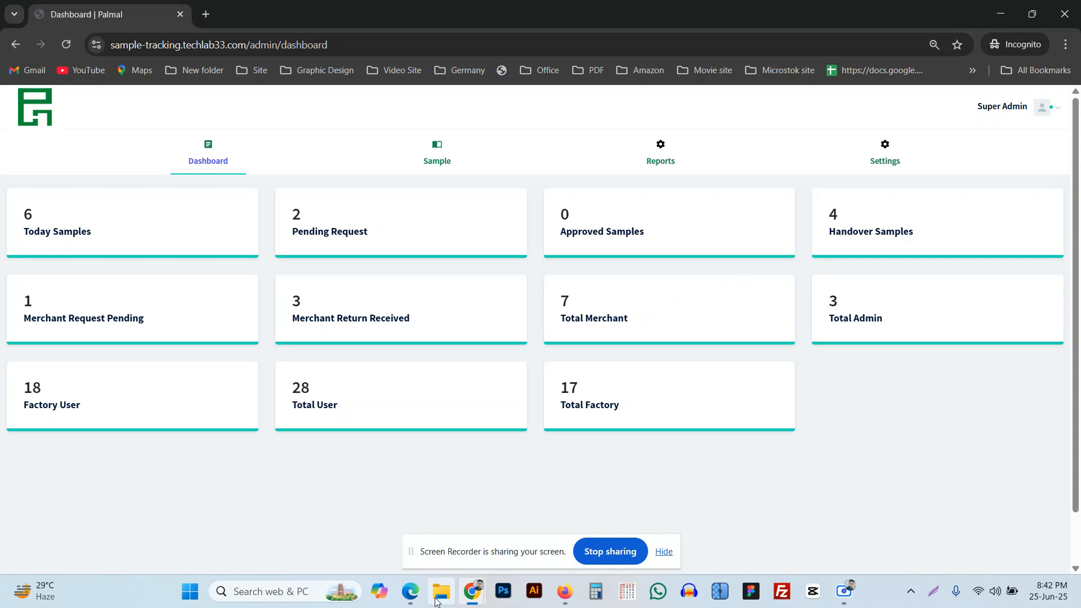
Log in to the merchant portal in Edge with the merchant password and save it in the browser.
mouse_move(411, 601)
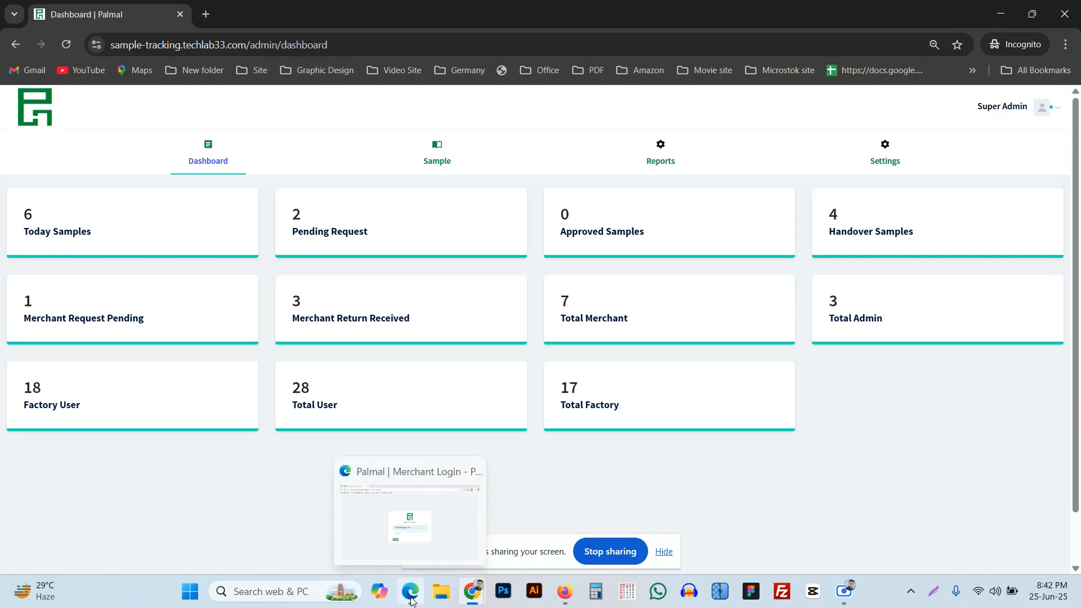
left_click(404, 479)
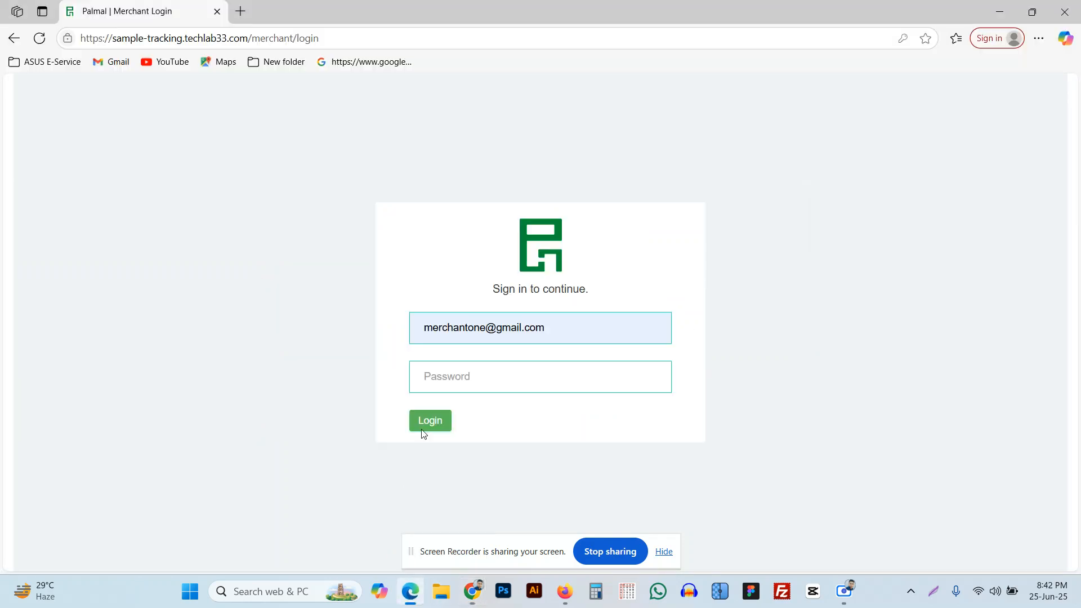
left_click(450, 373)
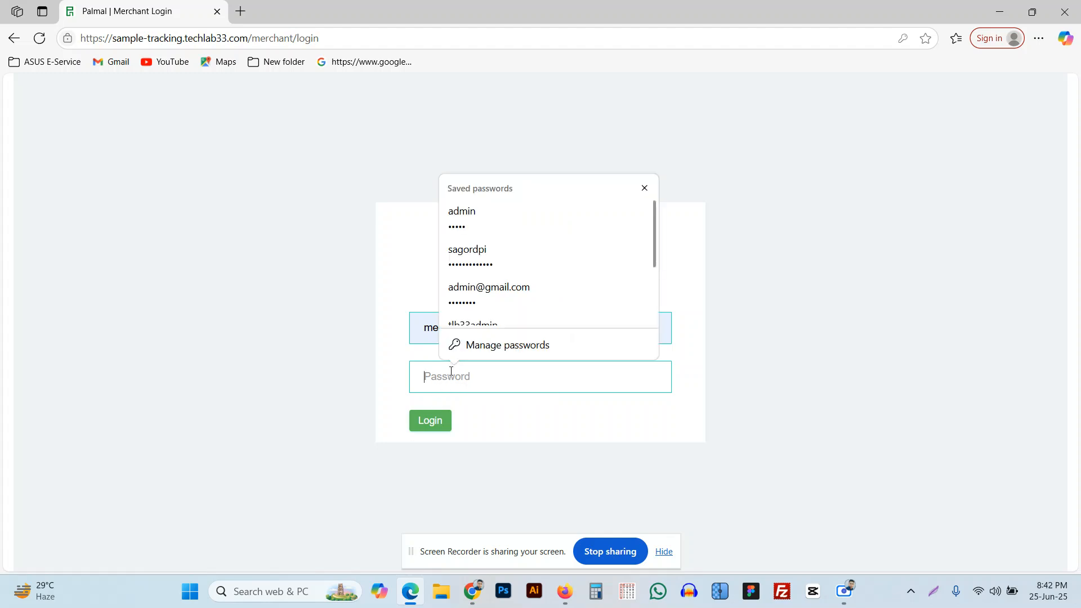
type("123456")
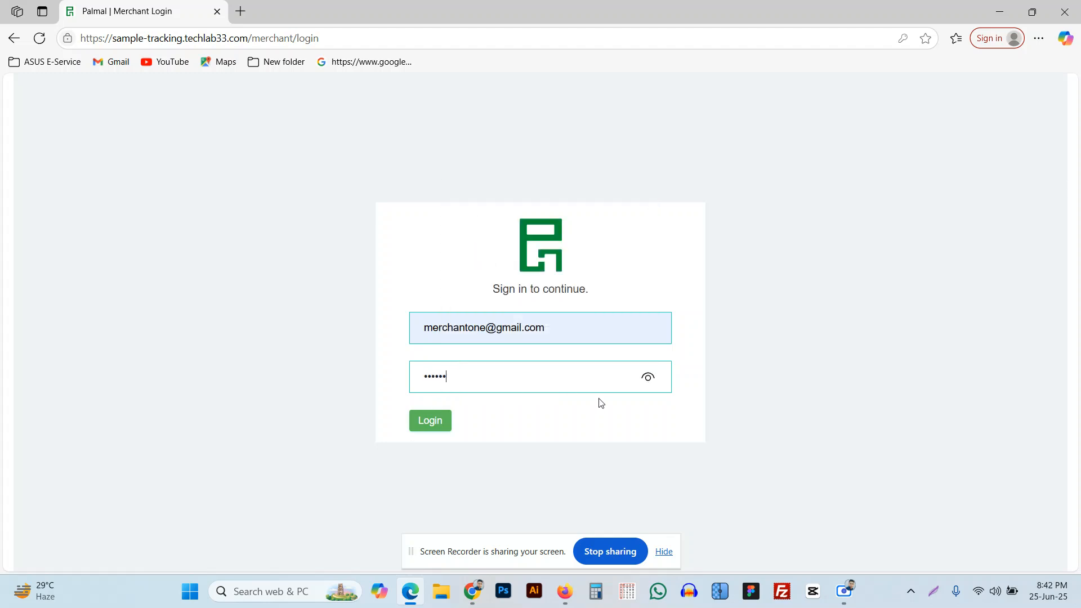
left_click(439, 418)
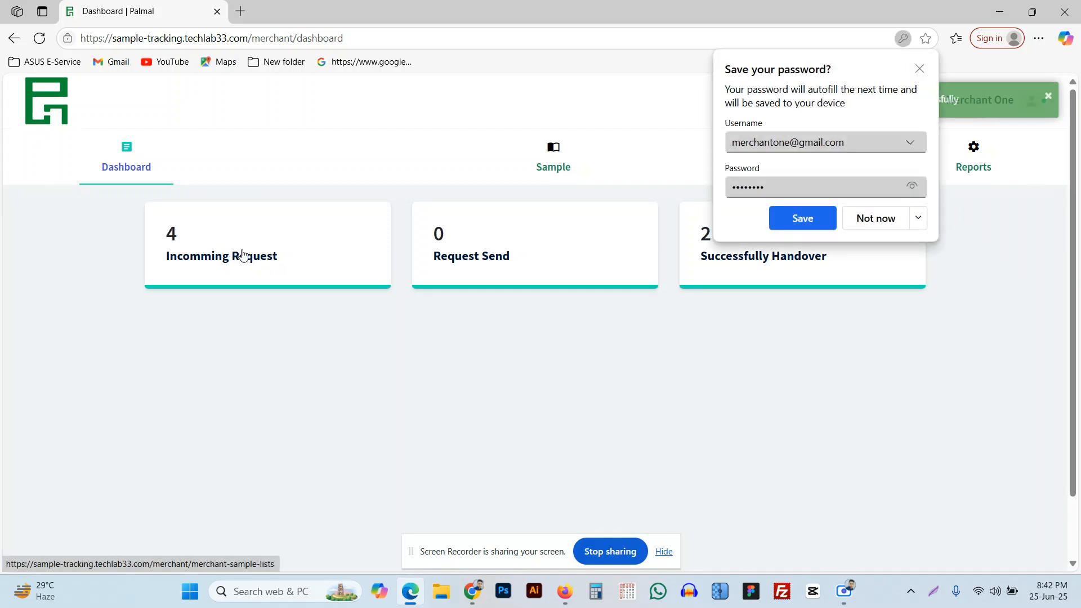
left_click(803, 217)
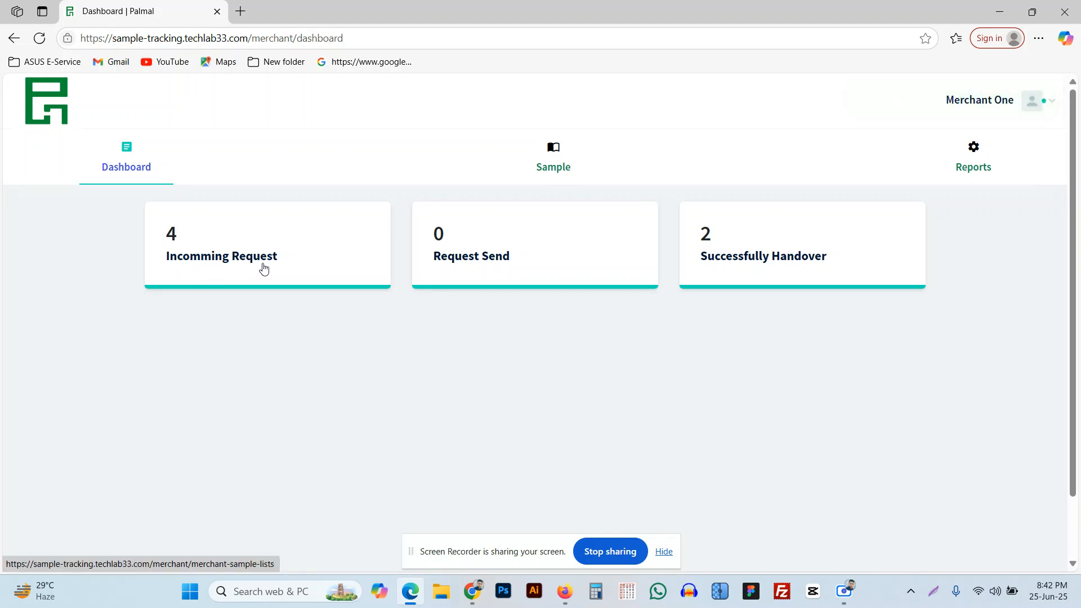
Open Incomming Request, zoom out, and view PAL-11882824's details: Black 1, quantity 8.
left_click(260, 265)
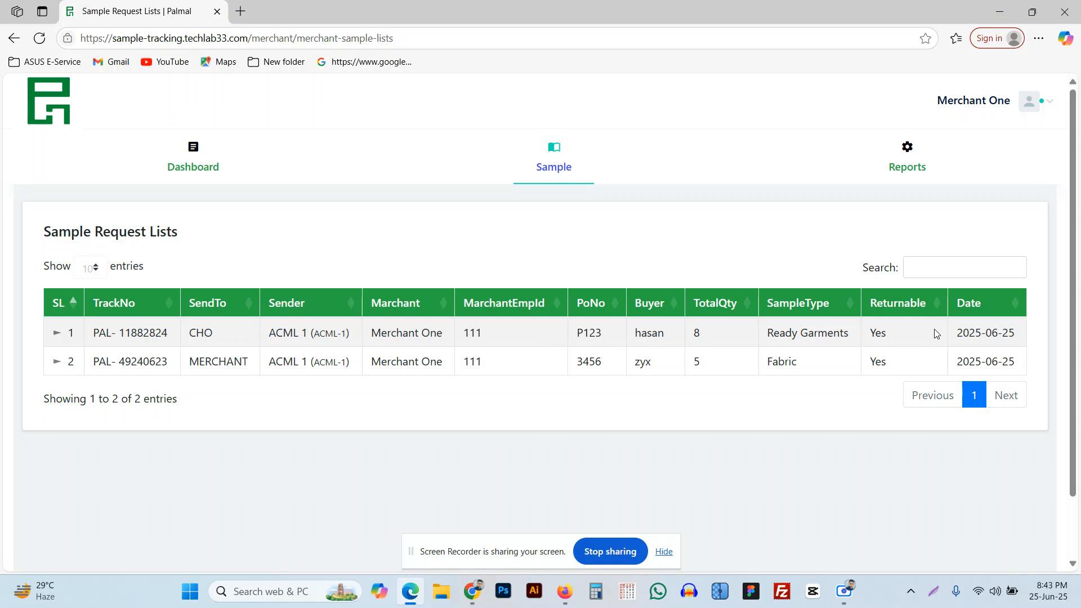
key("ctrl+minus")
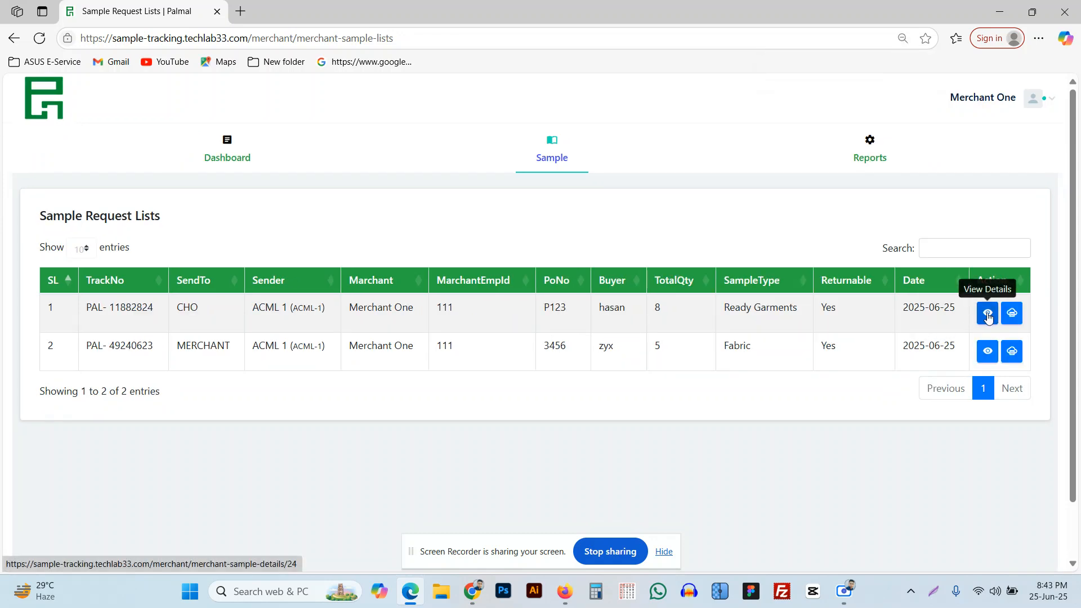
left_click(987, 318)
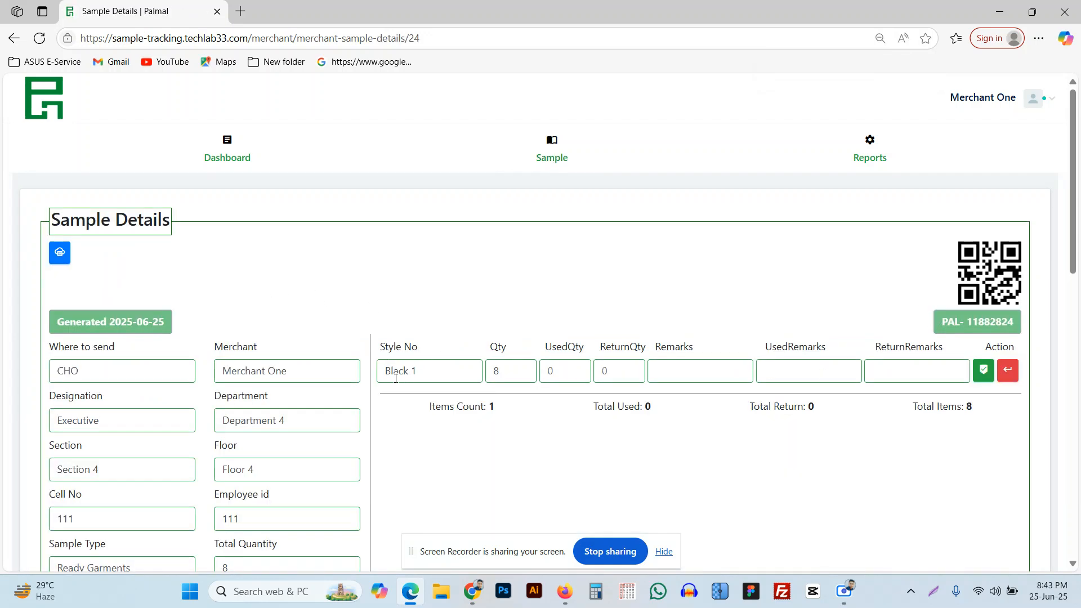
scroll(394, 376, "down", 3)
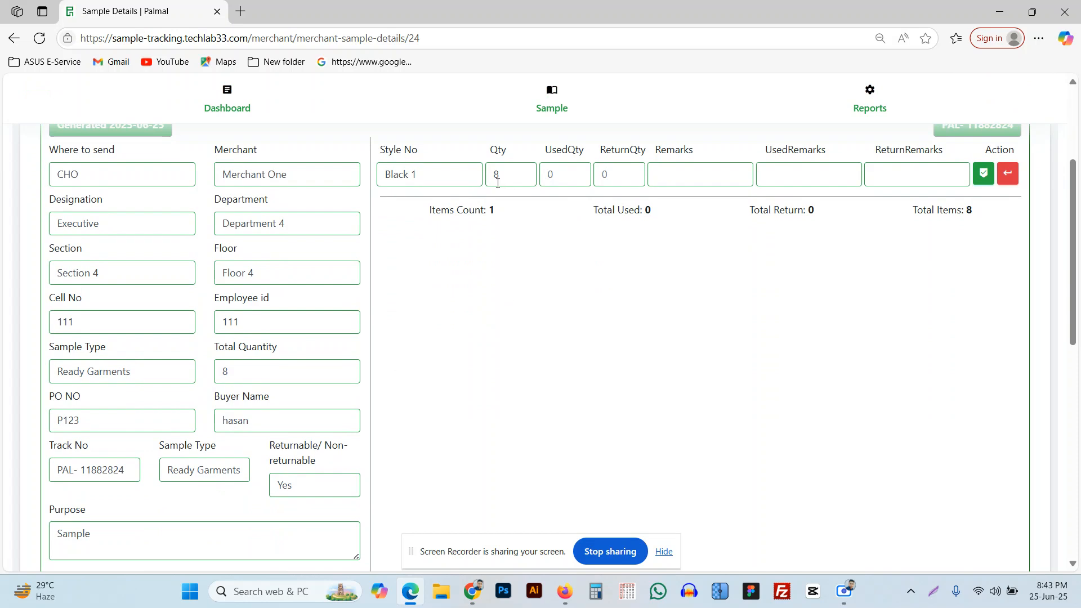
scroll(802, 284, "up", 2)
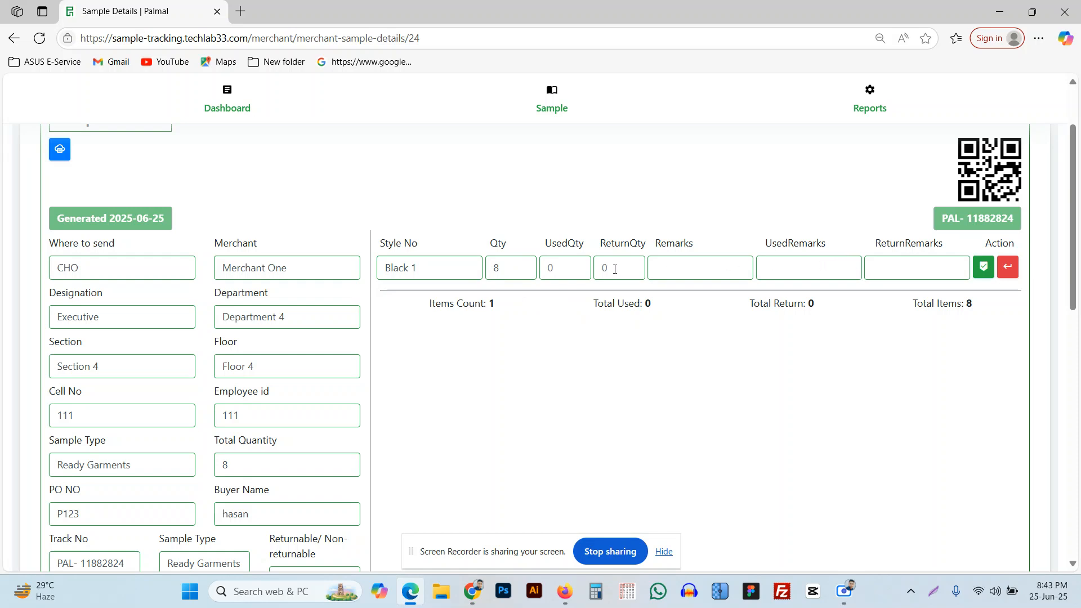
Record 5 pieces of the Black 1 item as used, with remark 'u'.
left_click(983, 268)
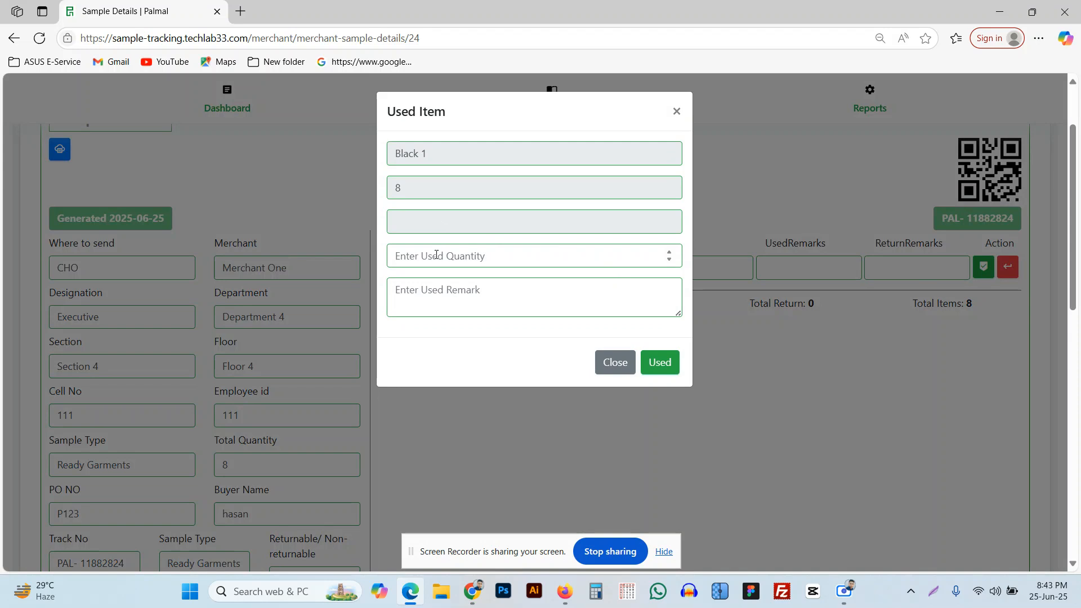
left_click(556, 261)
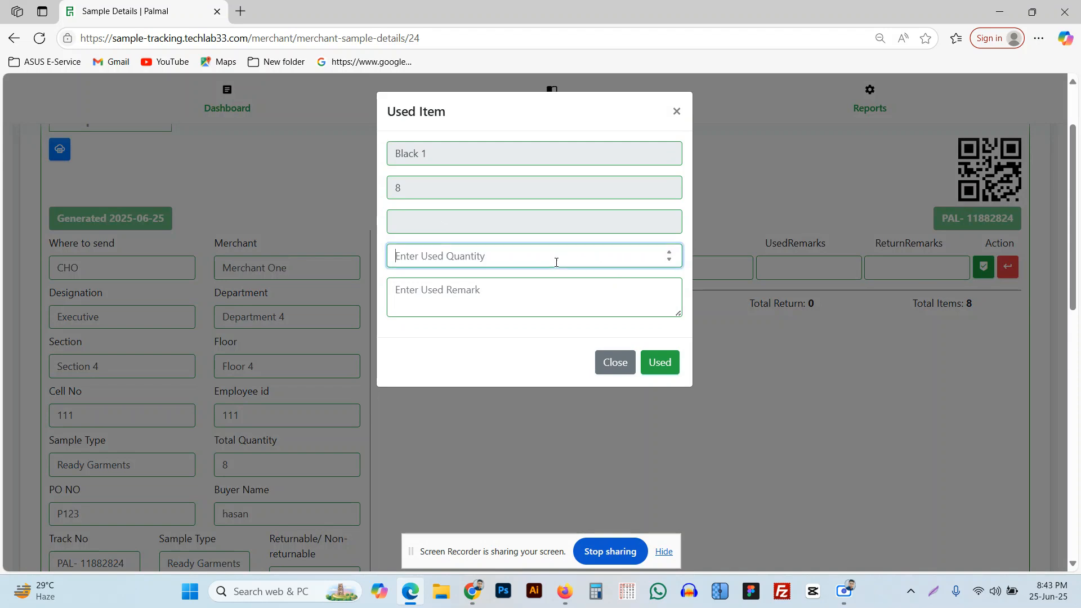
type("5")
left_click(429, 295)
type("used")
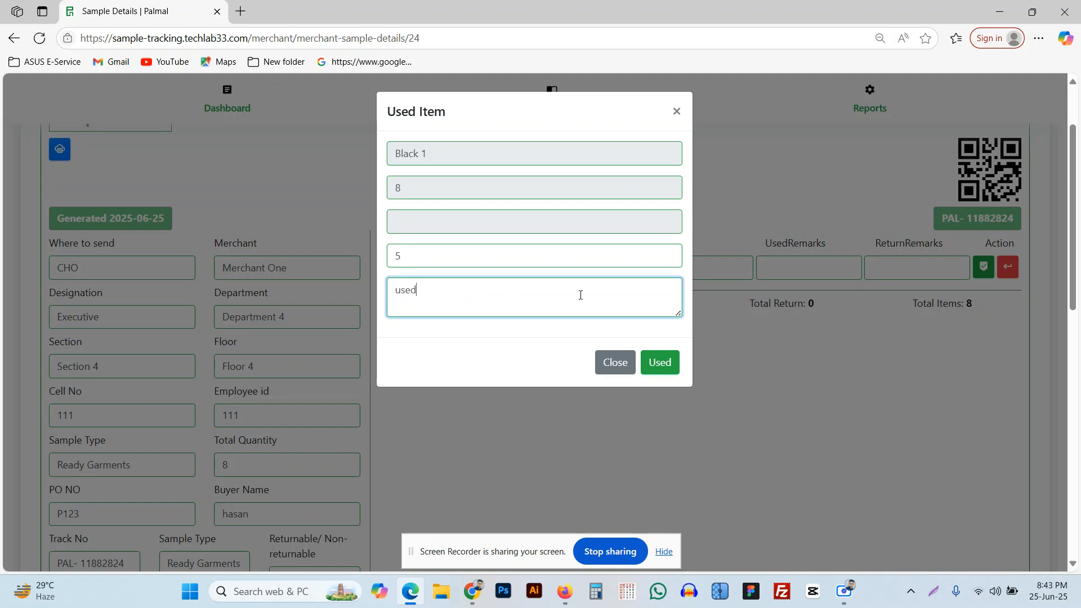
left_click(671, 363)
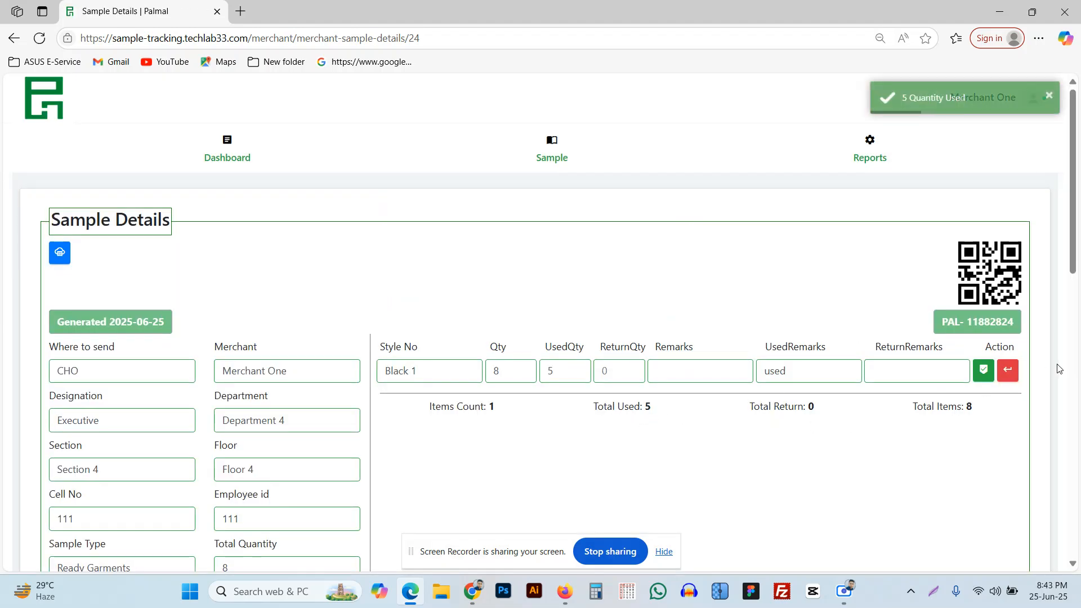
Record 3 Black 1 pieces as returned, send the request back, and return to the dashboard.
left_click(1007, 369)
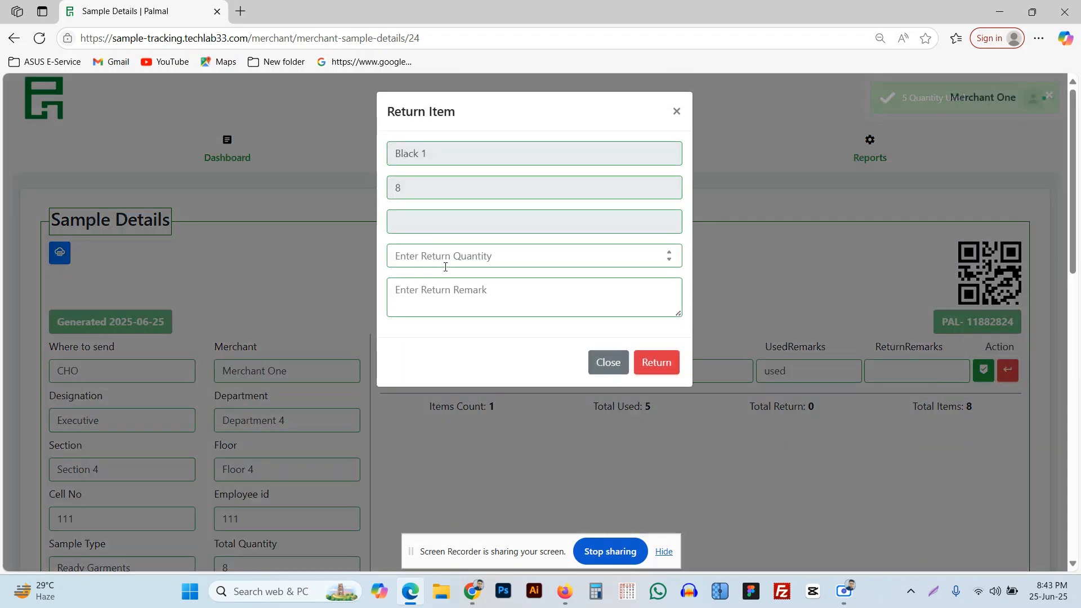
left_click(528, 257)
type("3")
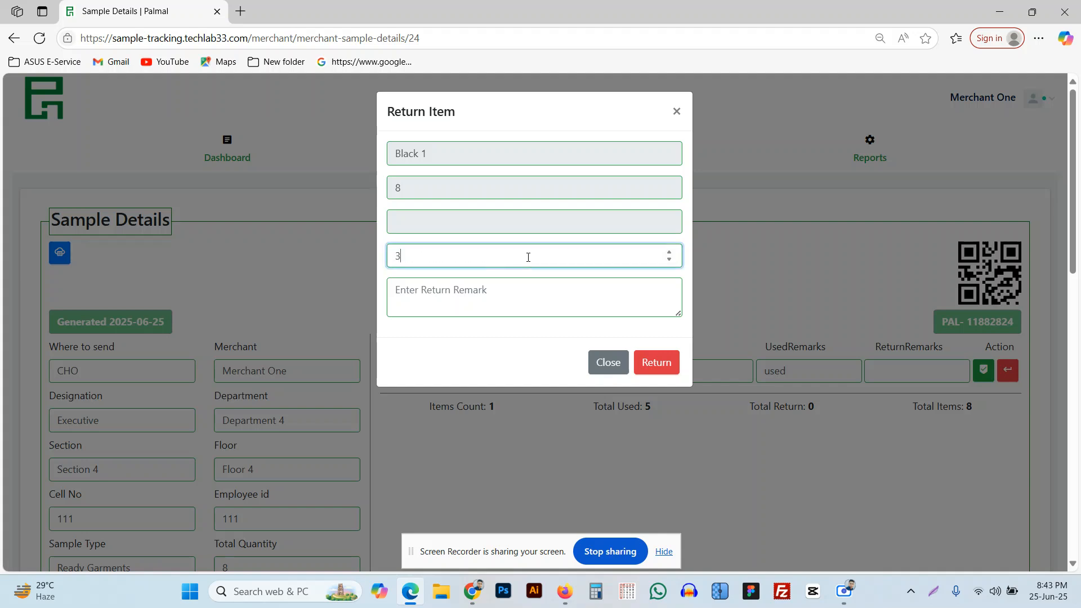
left_click(654, 362)
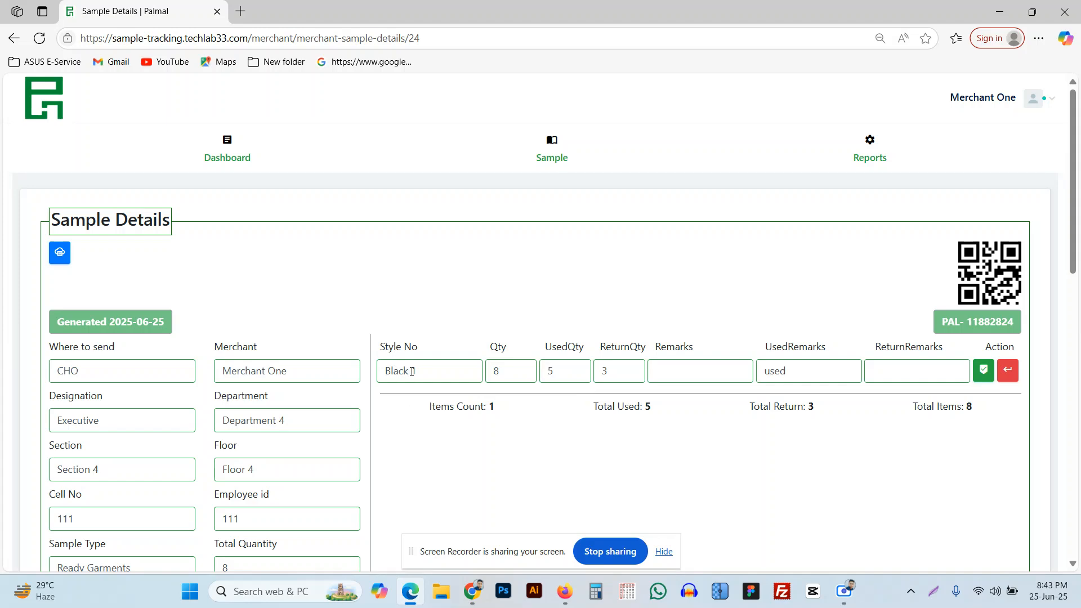
scroll(885, 411, "down", 10)
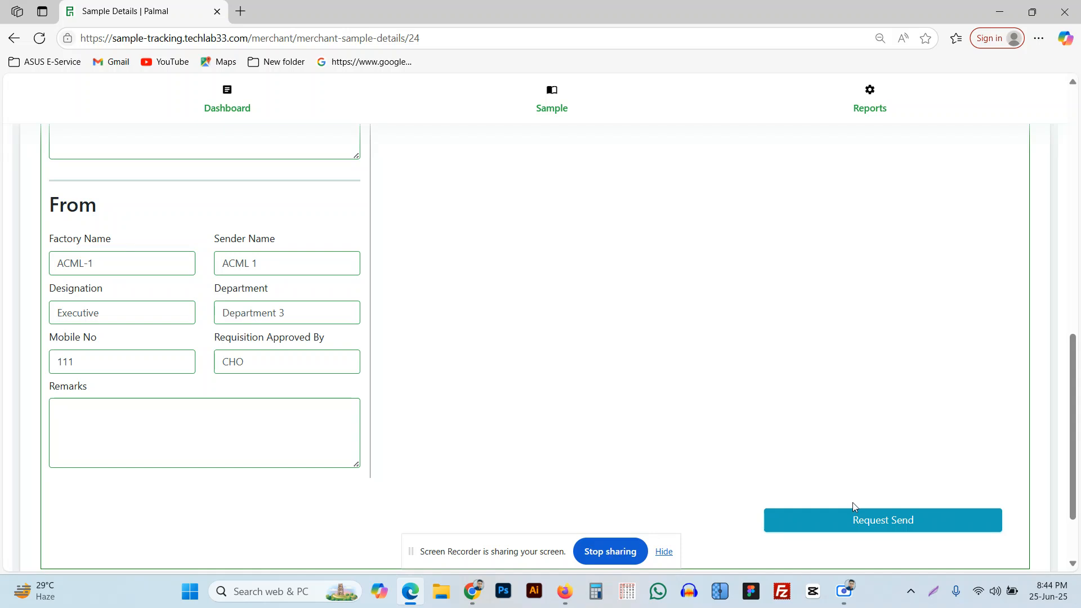
left_click(847, 529)
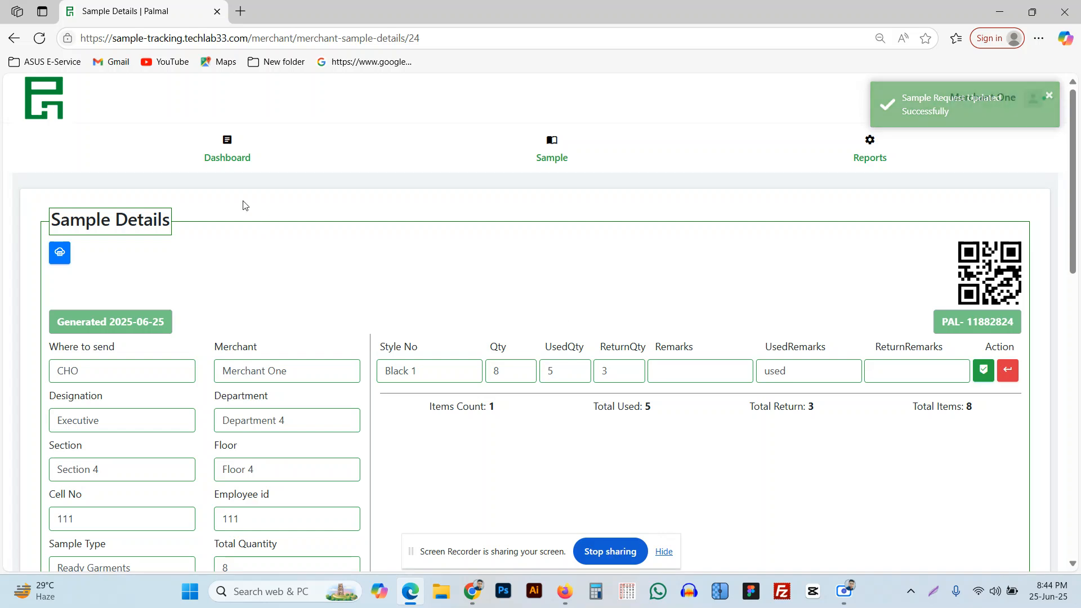
left_click(228, 159)
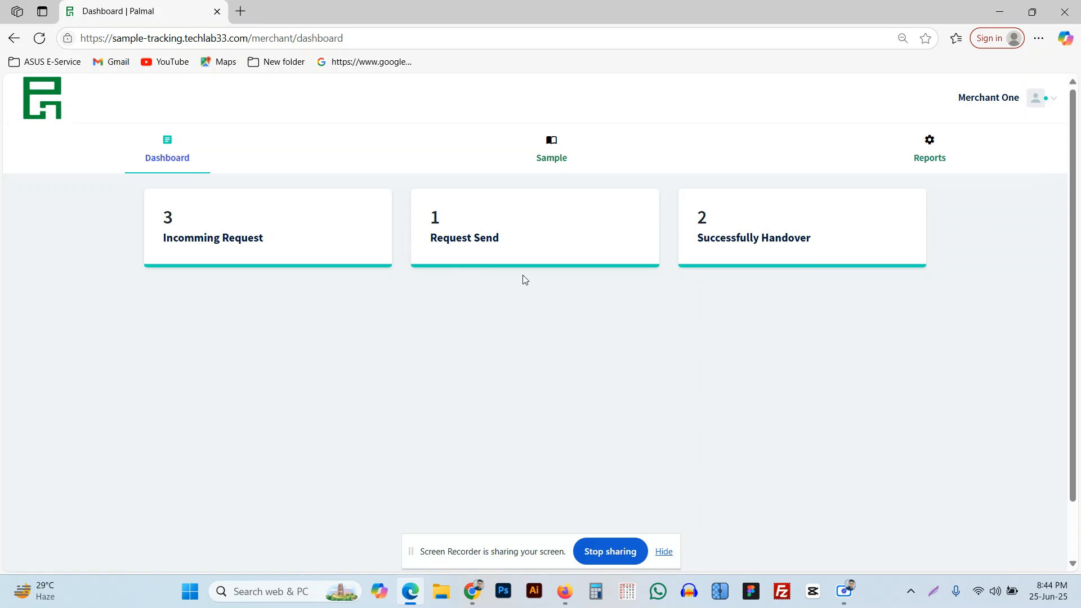
mouse_move(937, 158)
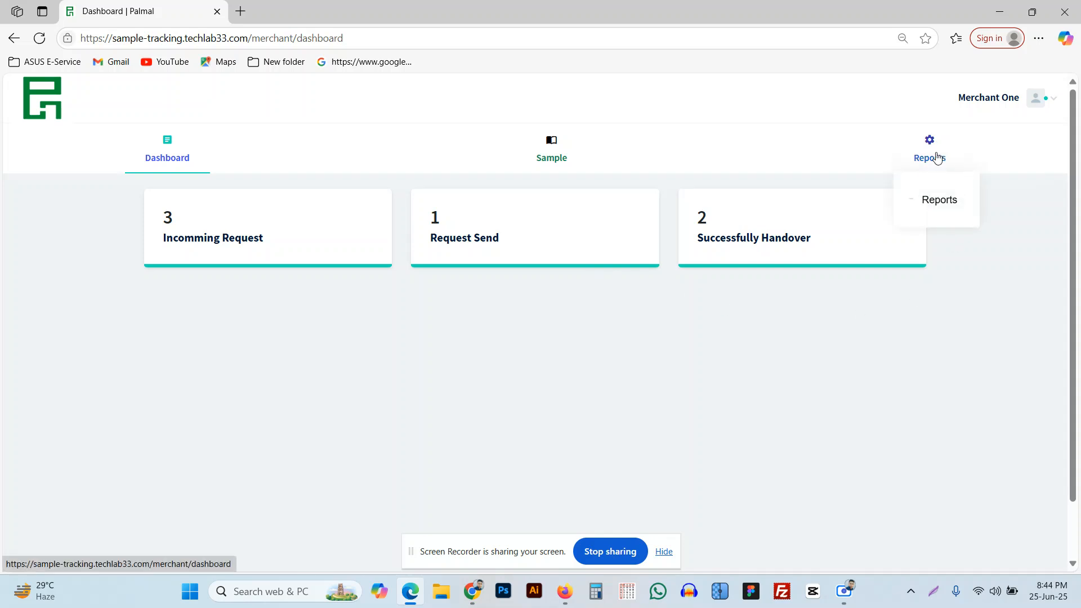
left_click(753, 237)
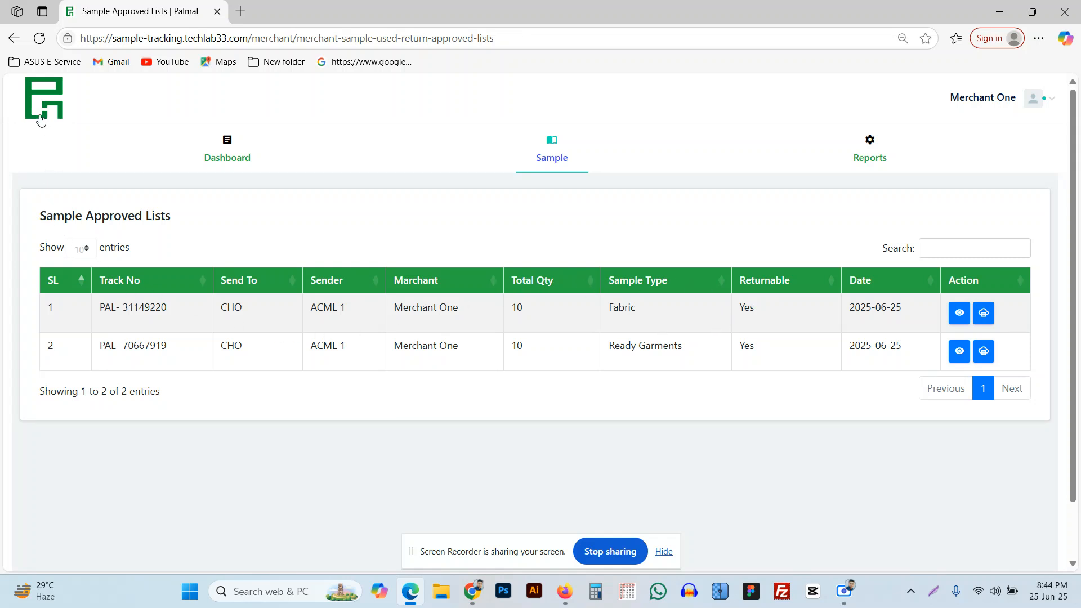
left_click(14, 38)
left_click(519, 210)
left_click(14, 37)
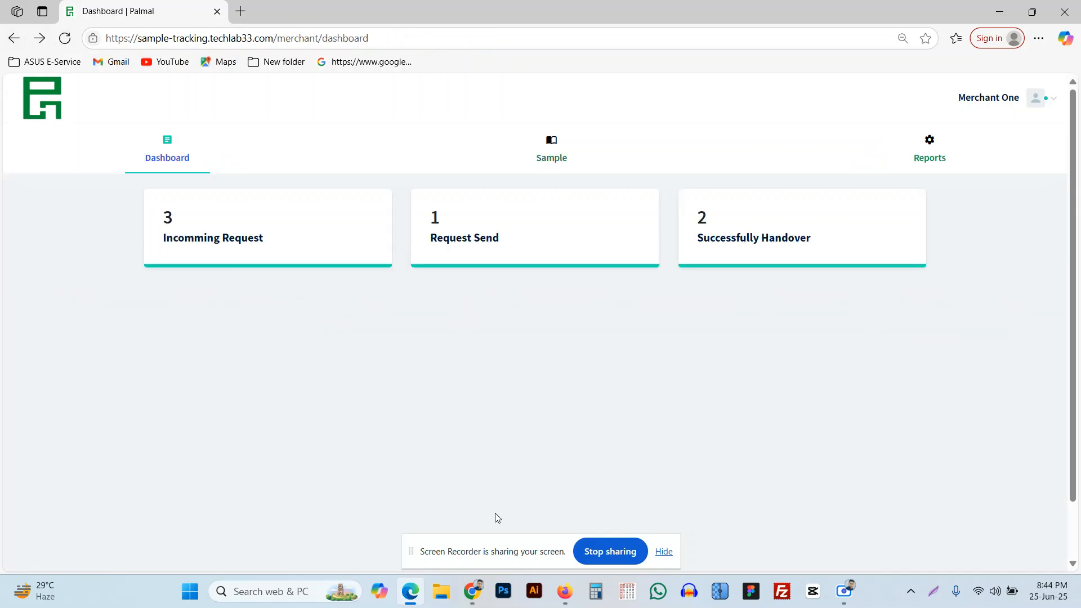
mouse_move(472, 591)
left_click(529, 524)
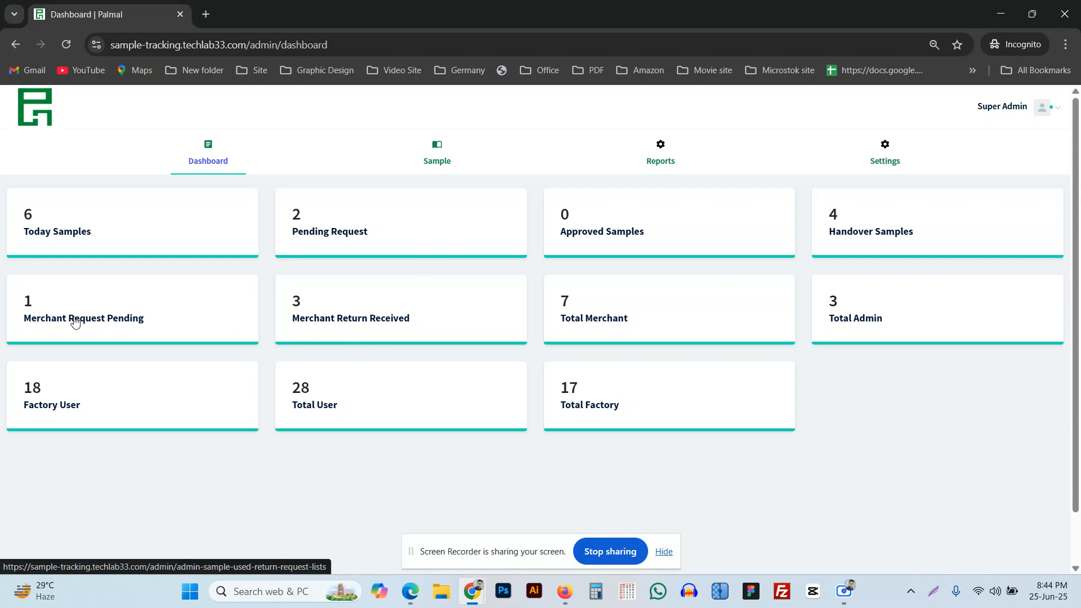
left_click(73, 45)
left_click(86, 322)
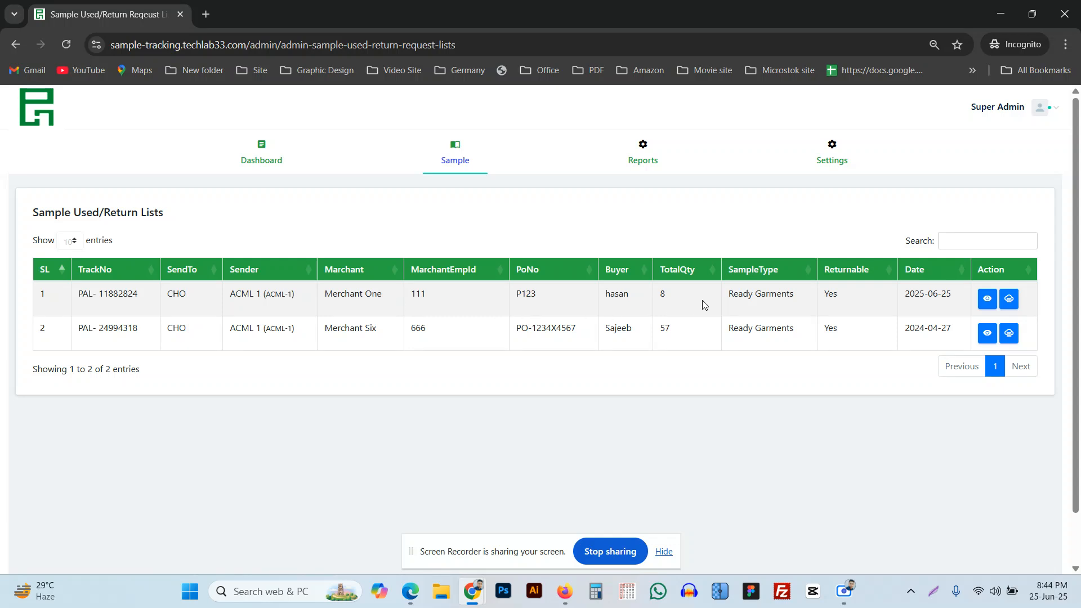
left_click(985, 305)
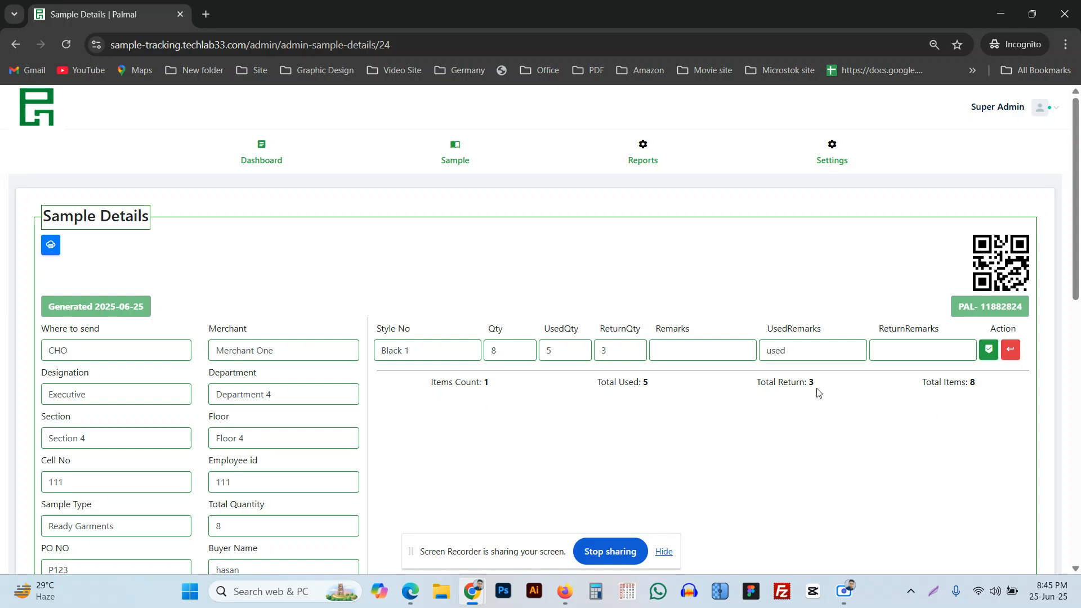
scroll(665, 391, "down", 10)
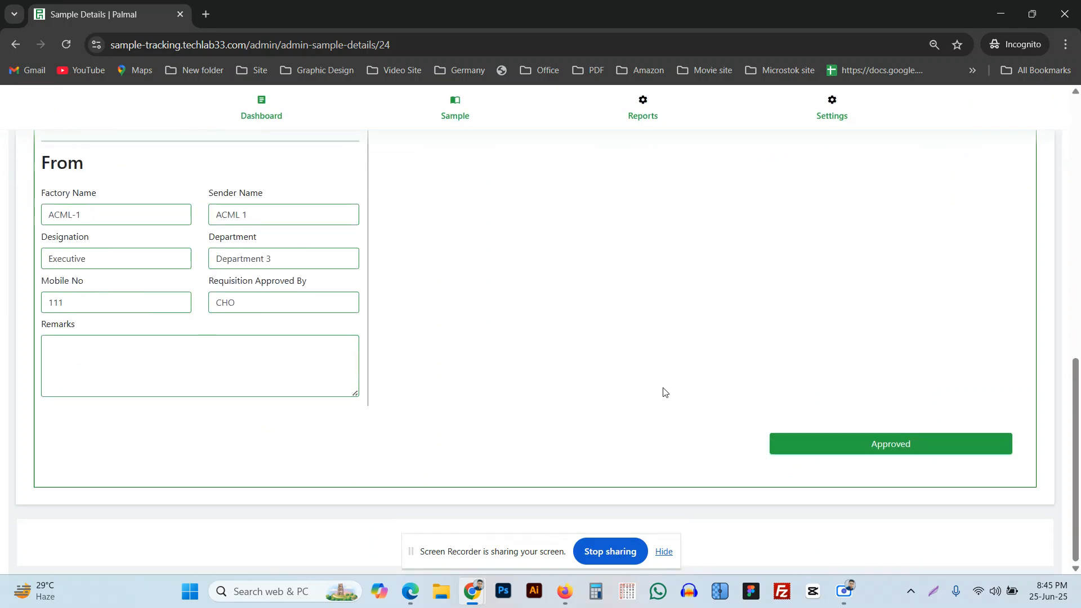
left_click(846, 452)
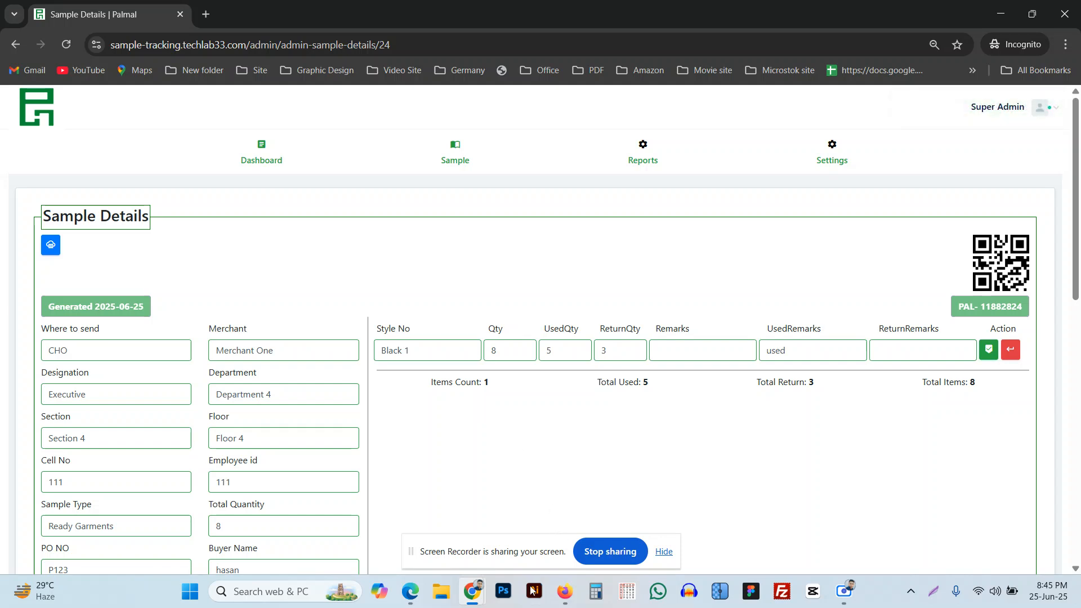
Check the merchant's Request Send and Successfully Handover lists, then reload the dashboard.
mouse_move(419, 595)
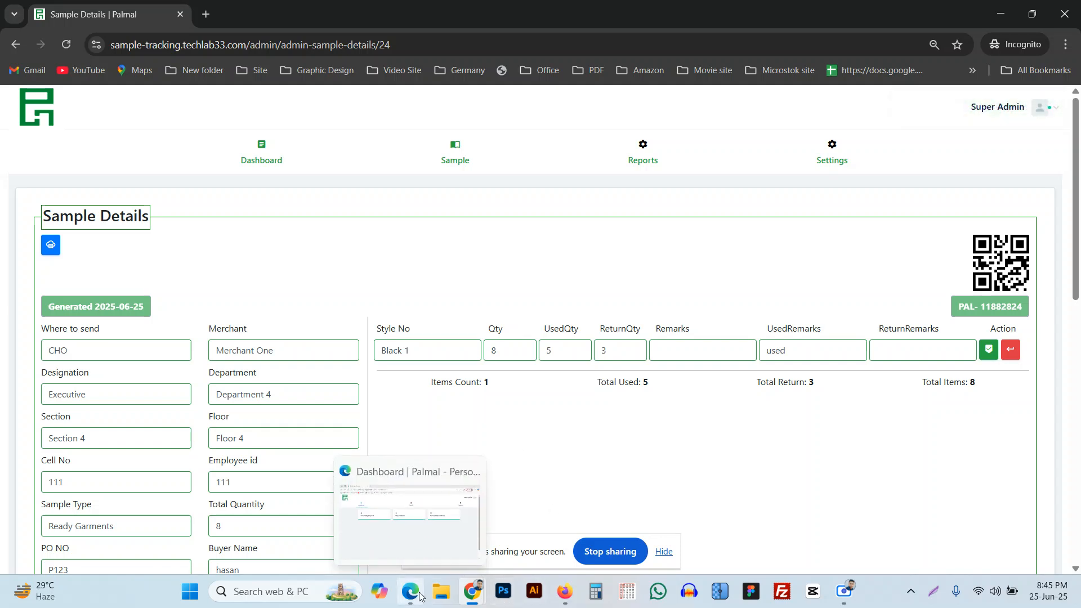
left_click(419, 595)
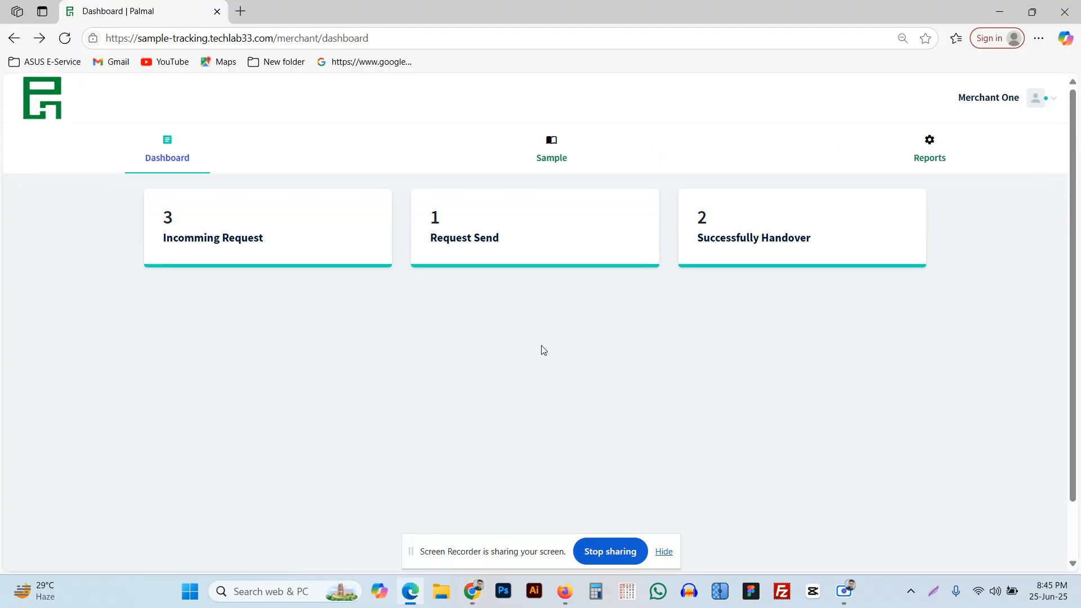
left_click(473, 225)
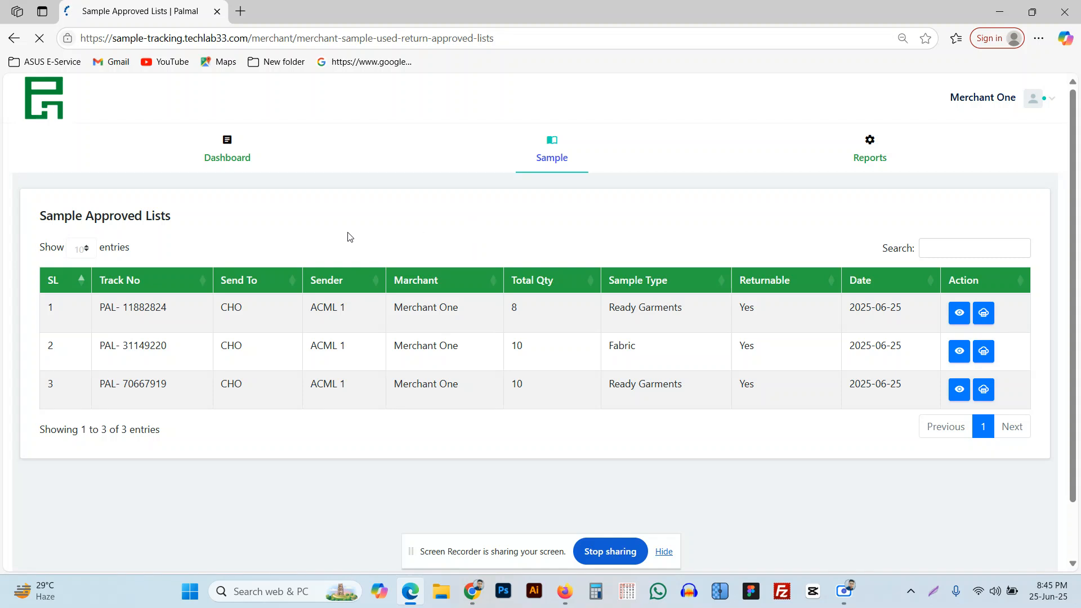
left_click(14, 38)
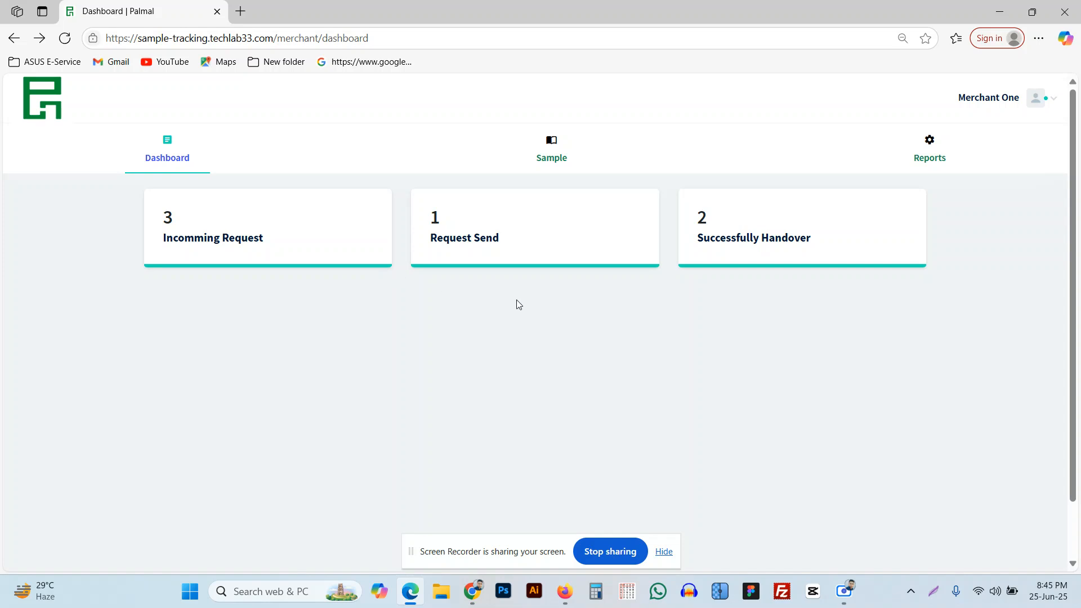
left_click(728, 239)
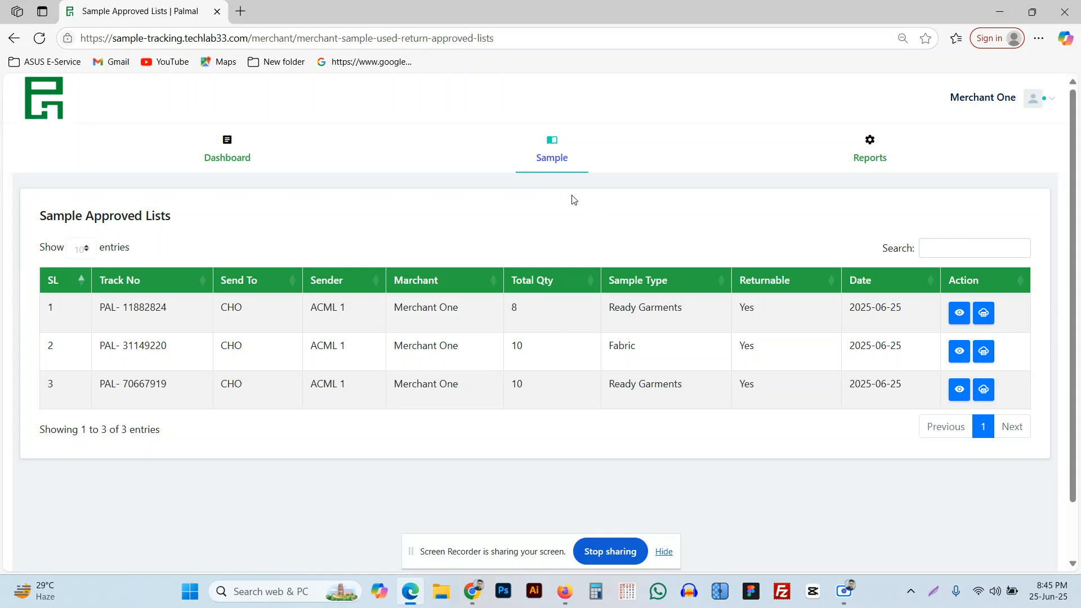
left_click(230, 157)
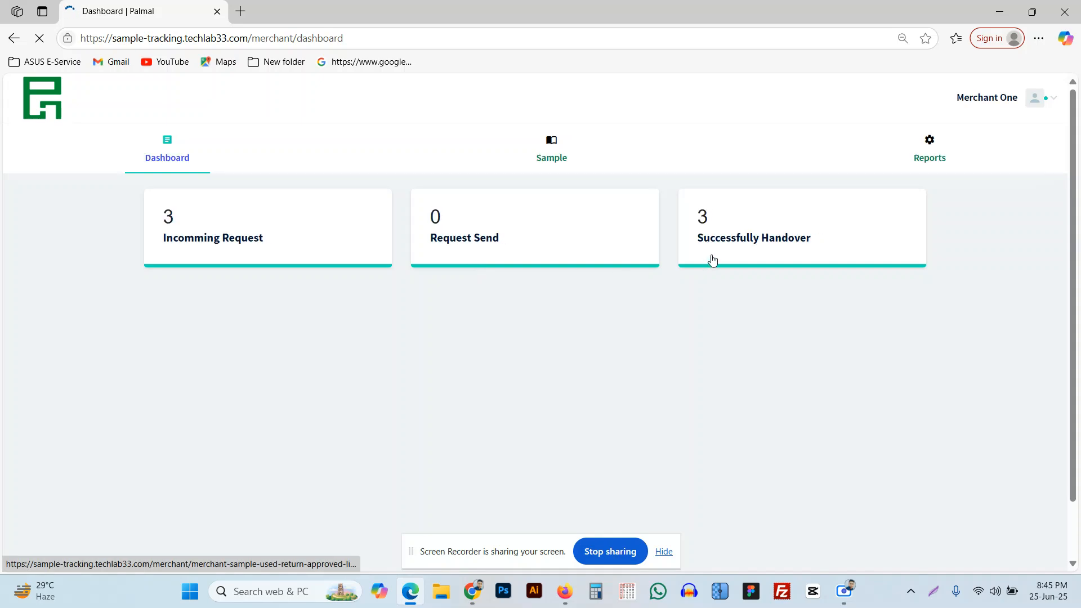
View PAL-11882824 (Total Qty 8) in the handed-over list, then go back to the list.
left_click(744, 241)
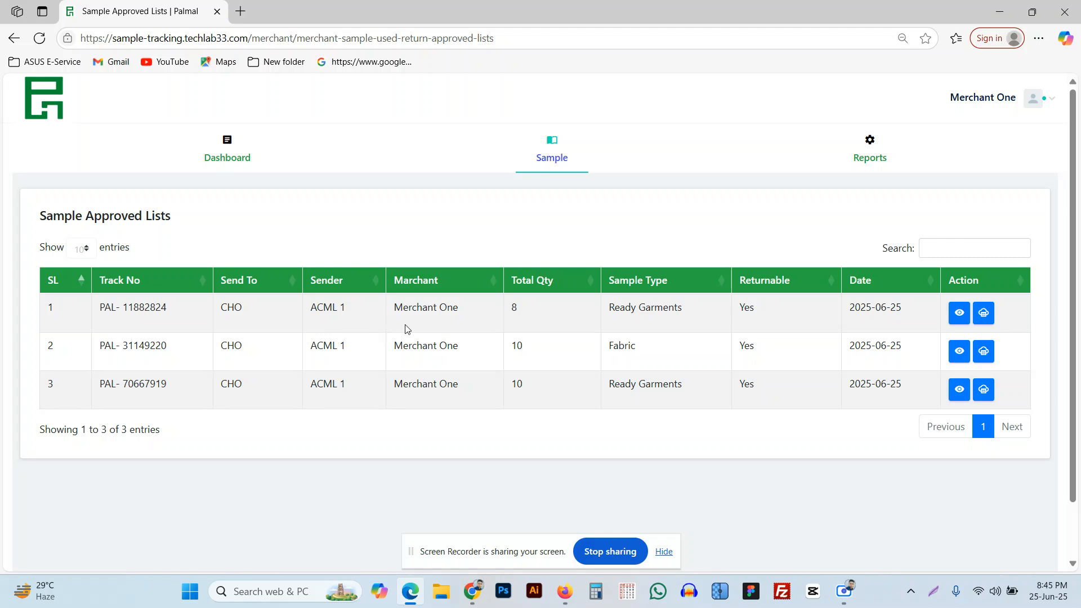
left_click(956, 314)
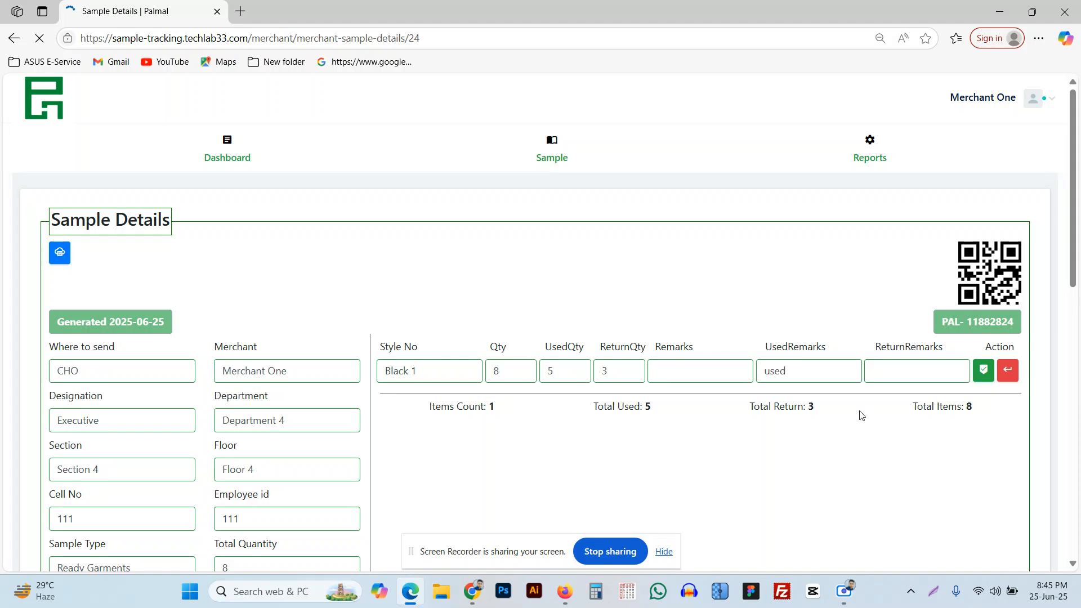
scroll(703, 361, "down", 10)
scroll(703, 361, "up", 10)
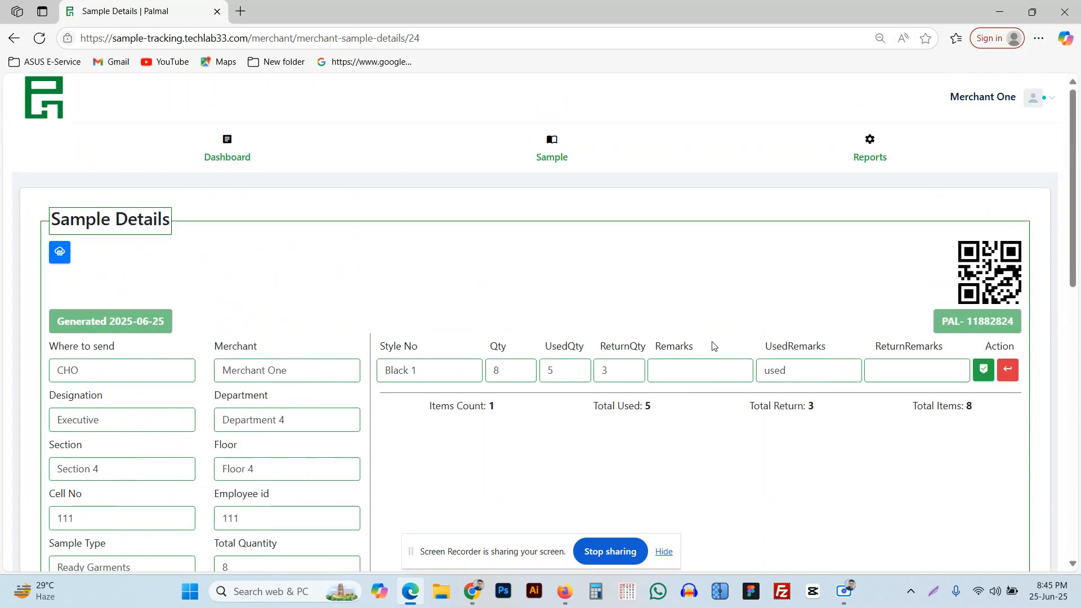
left_click(14, 38)
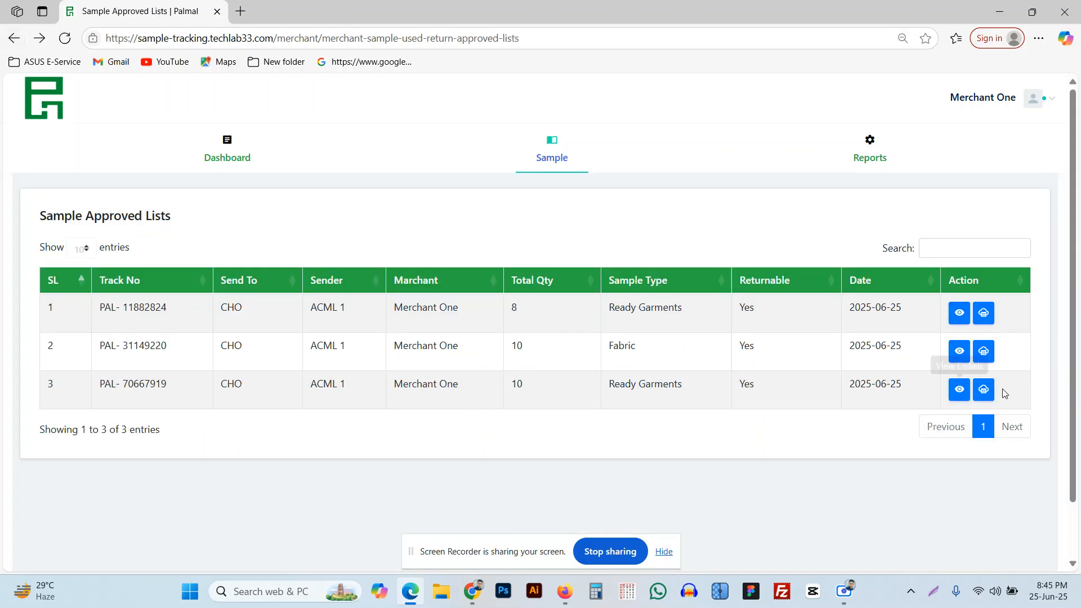
left_click(984, 313)
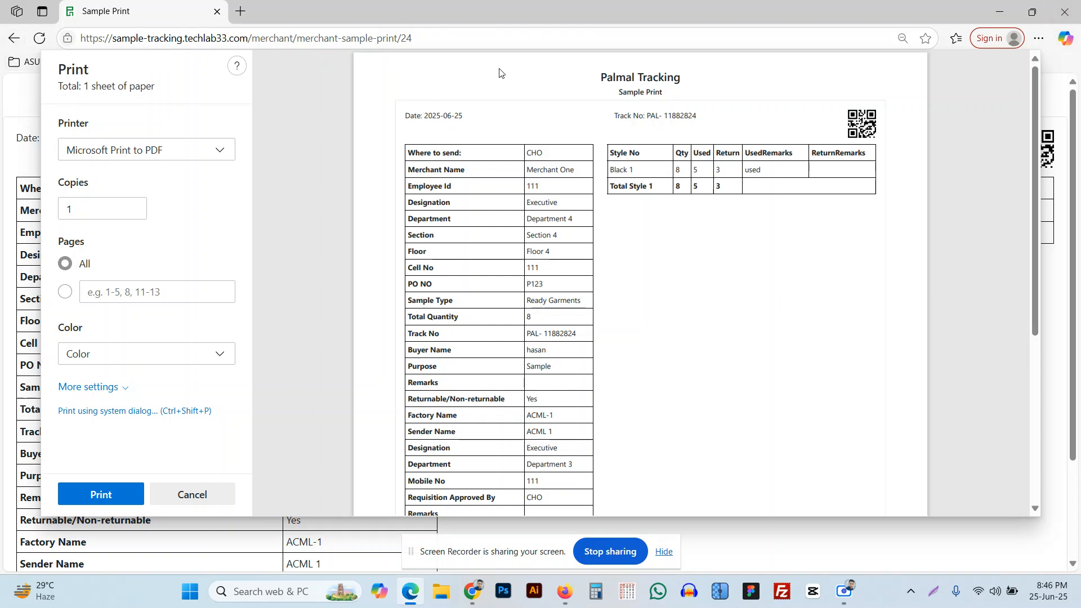
left_click(14, 39)
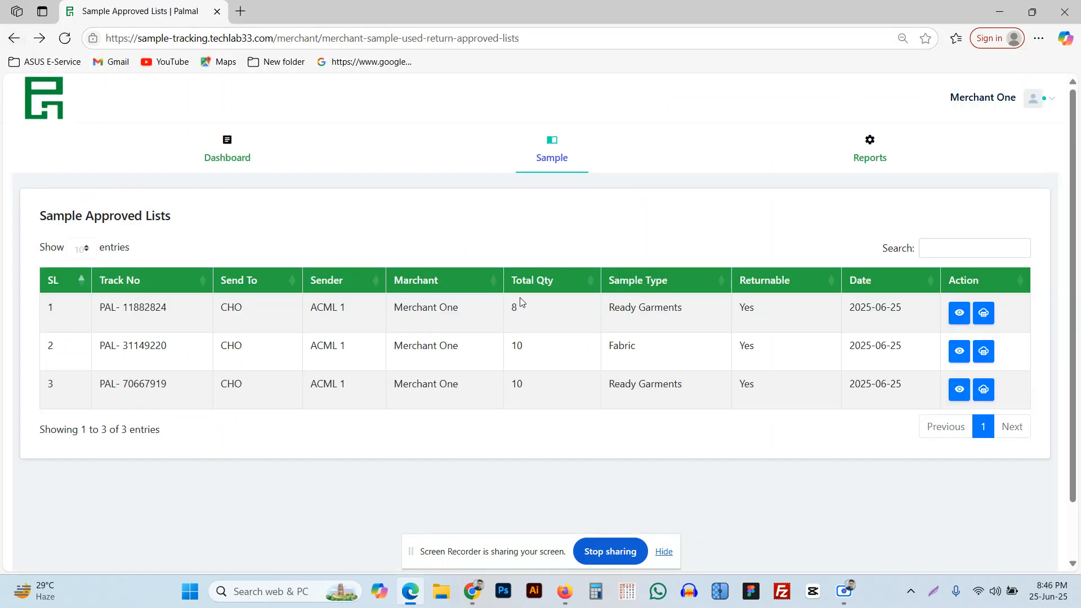
mouse_move(884, 143)
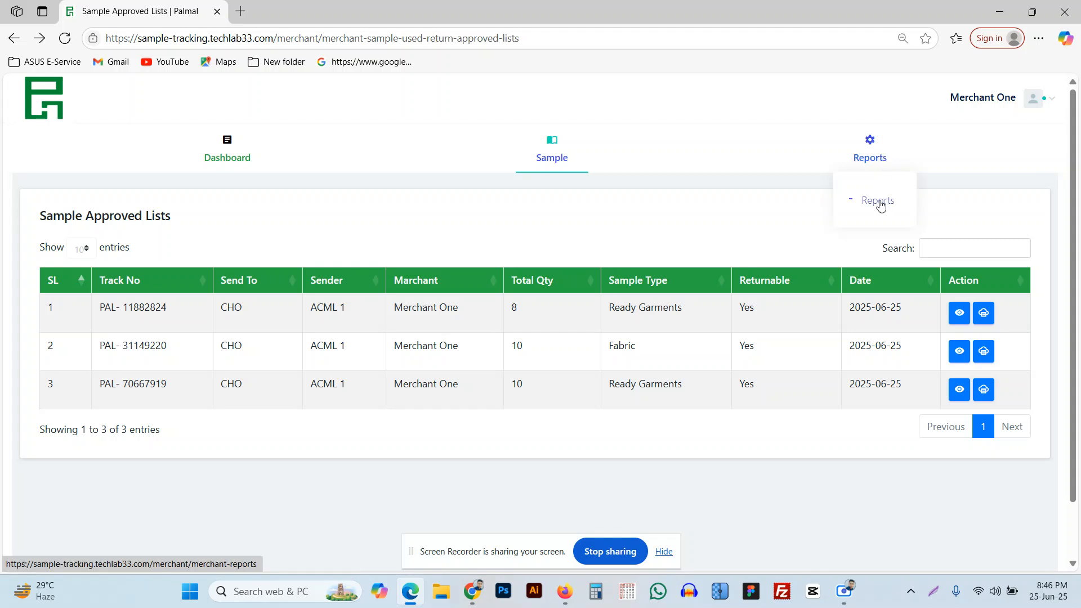
Generate the merchant report from 25 June 2025 to 25 June 2025.
left_click(880, 203)
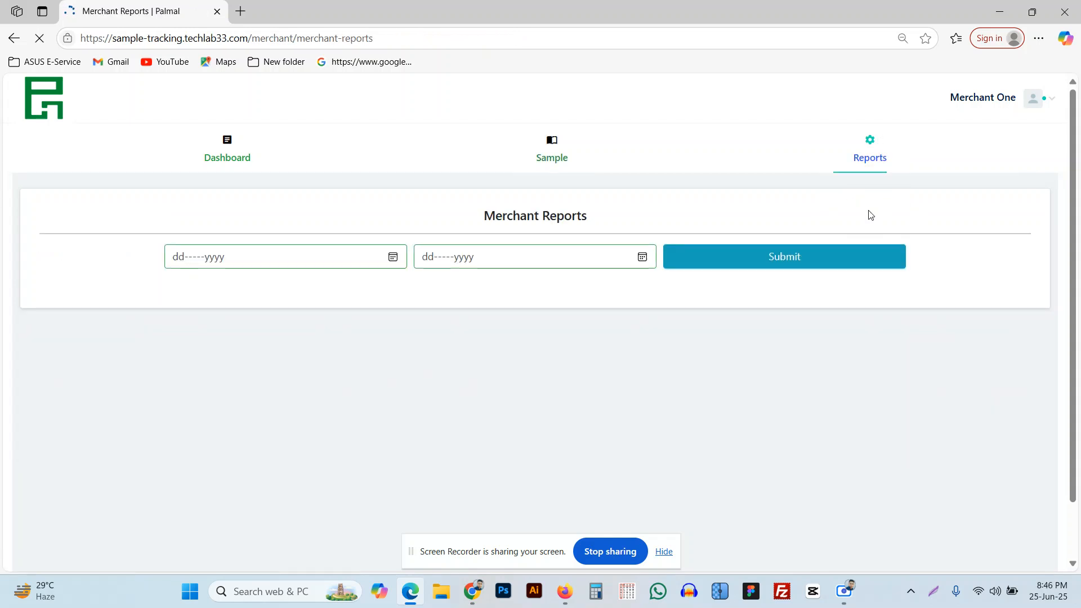
left_click(392, 256)
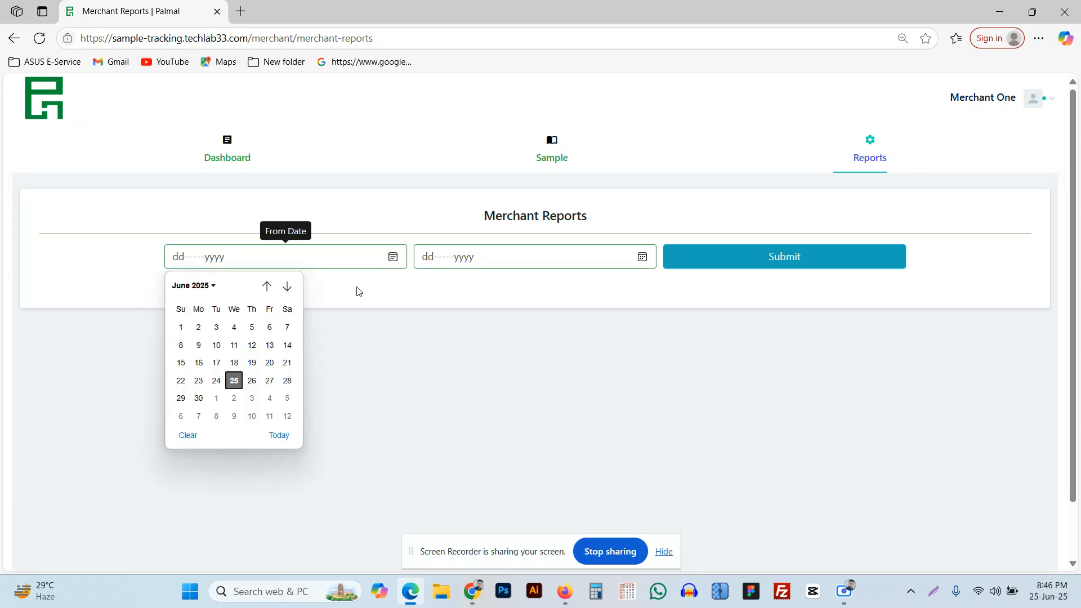
left_click(233, 381)
left_click(638, 265)
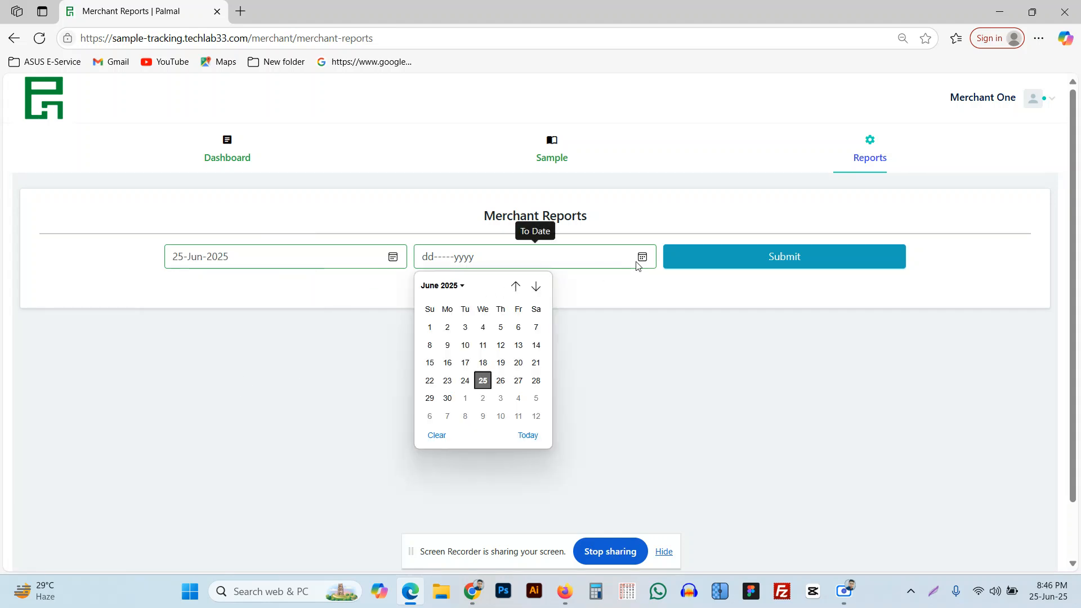
left_click(483, 381)
left_click(768, 259)
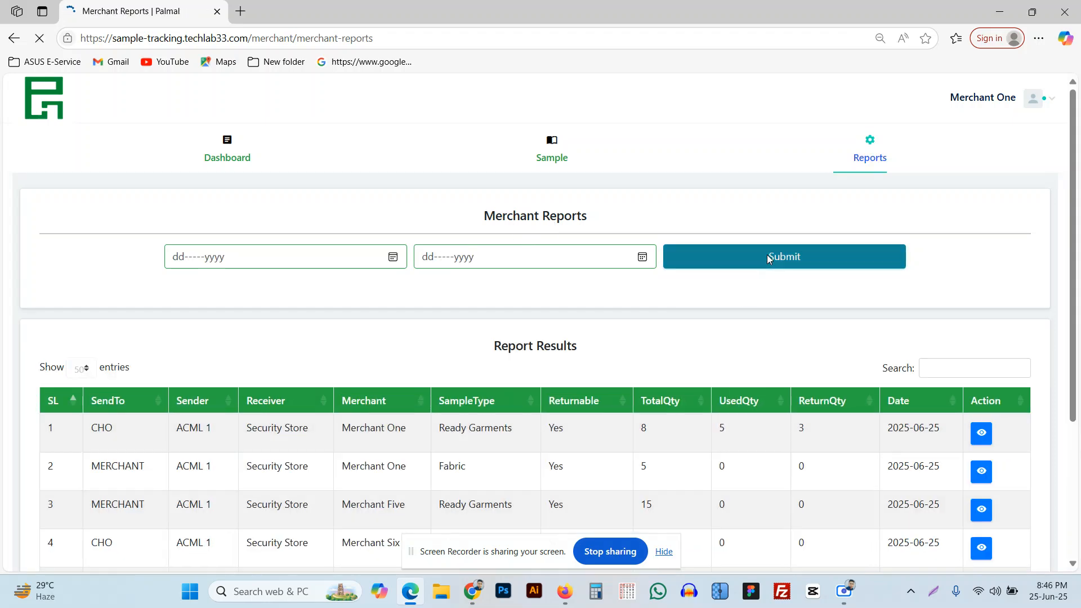
scroll(617, 371, "down", 3)
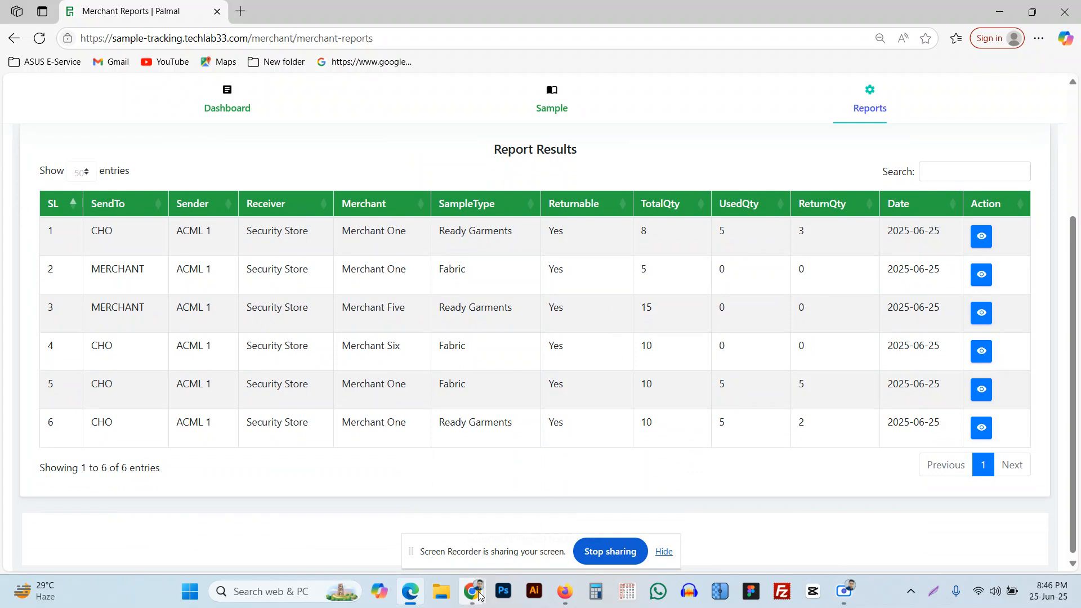
Return the admin window to the dashboard and open Reports > Factory Reports.
mouse_move(472, 591)
left_click(497, 540)
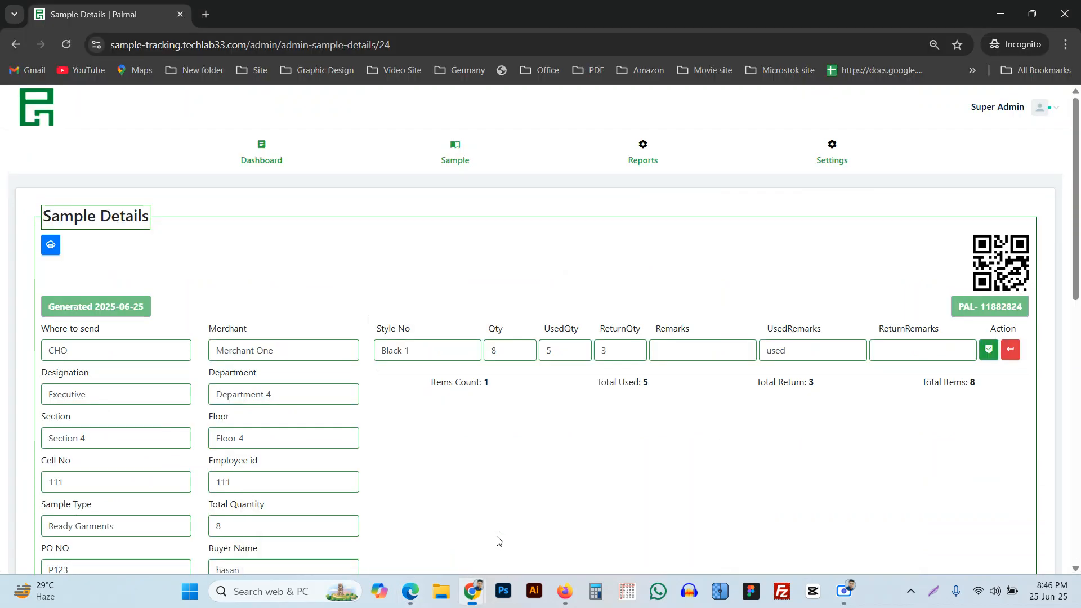
left_click(273, 162)
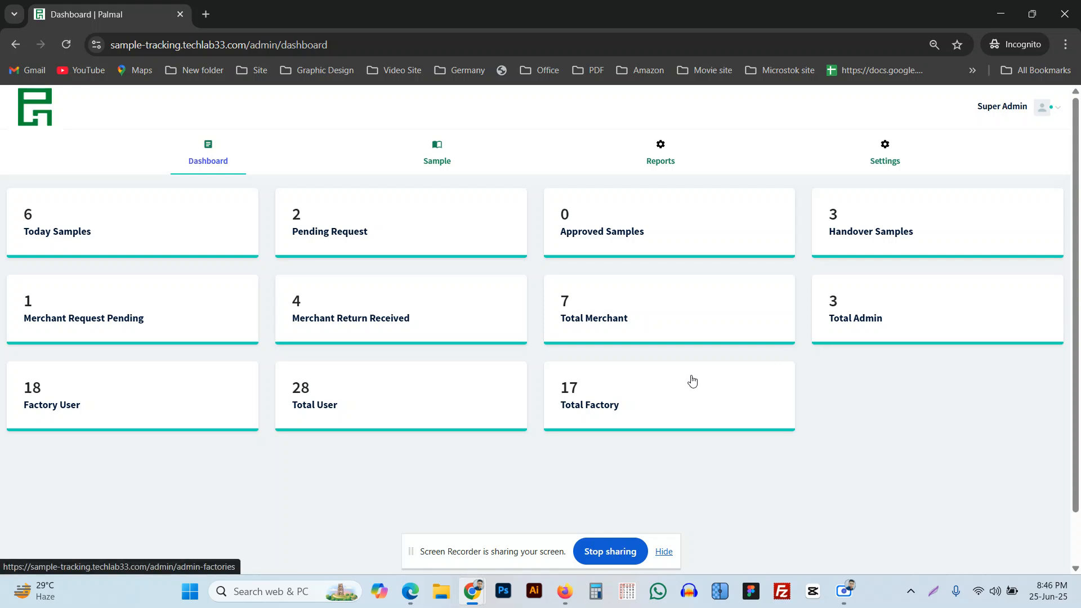
mouse_move(660, 162)
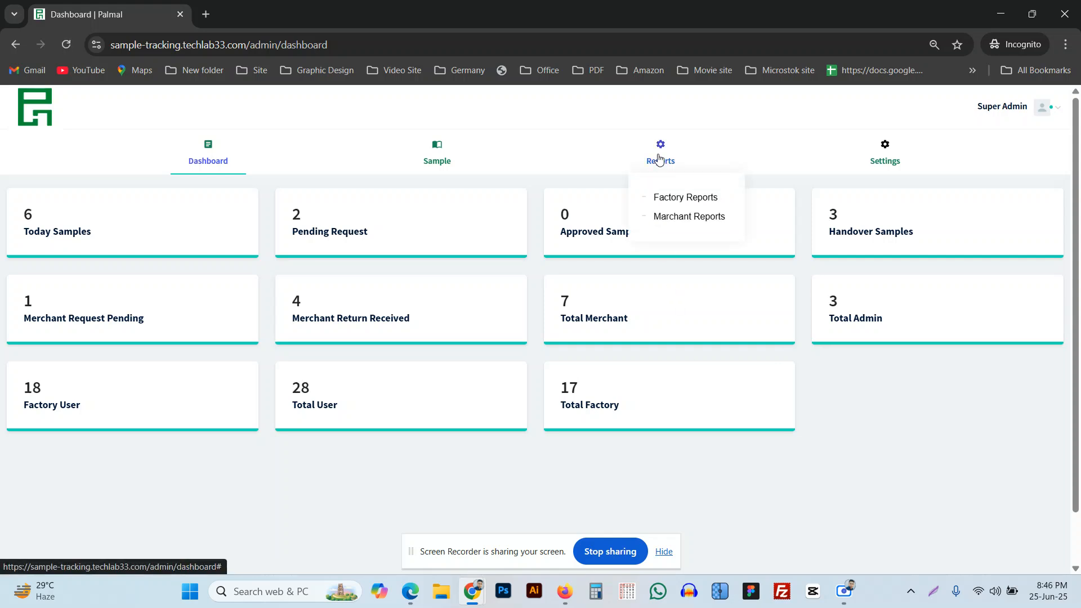
left_click(669, 200)
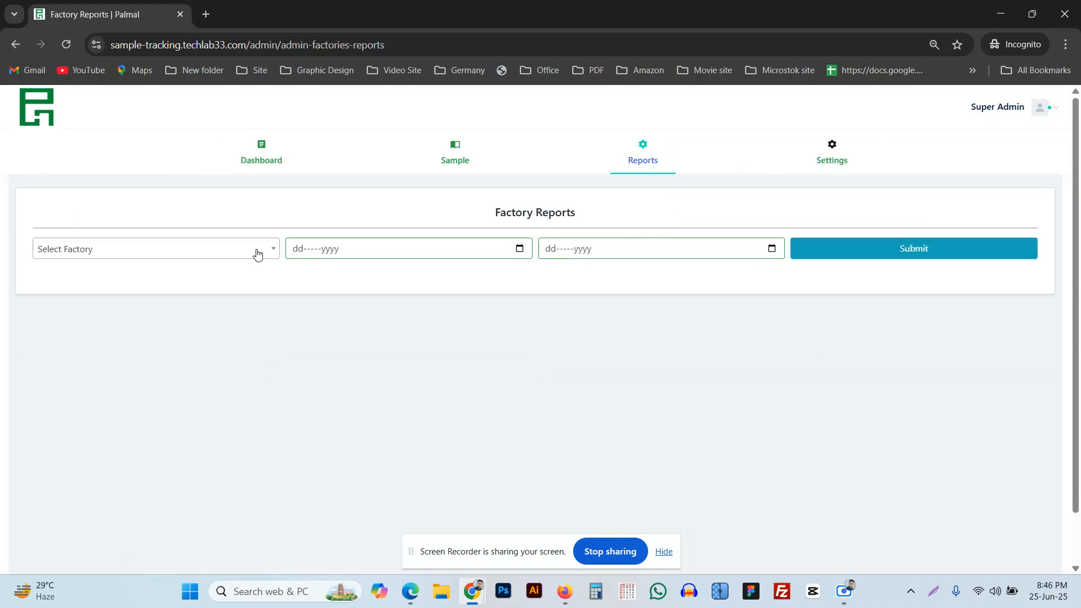
Run the factory report for All factories, 25 June 2025 to 25 June 2025.
left_click(257, 254)
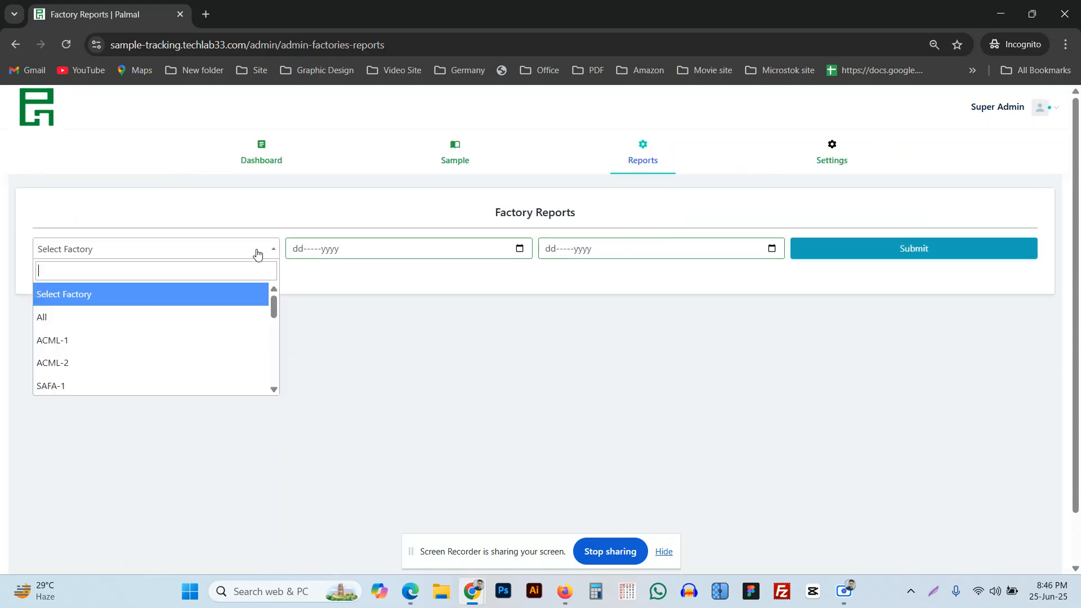
left_click(93, 347)
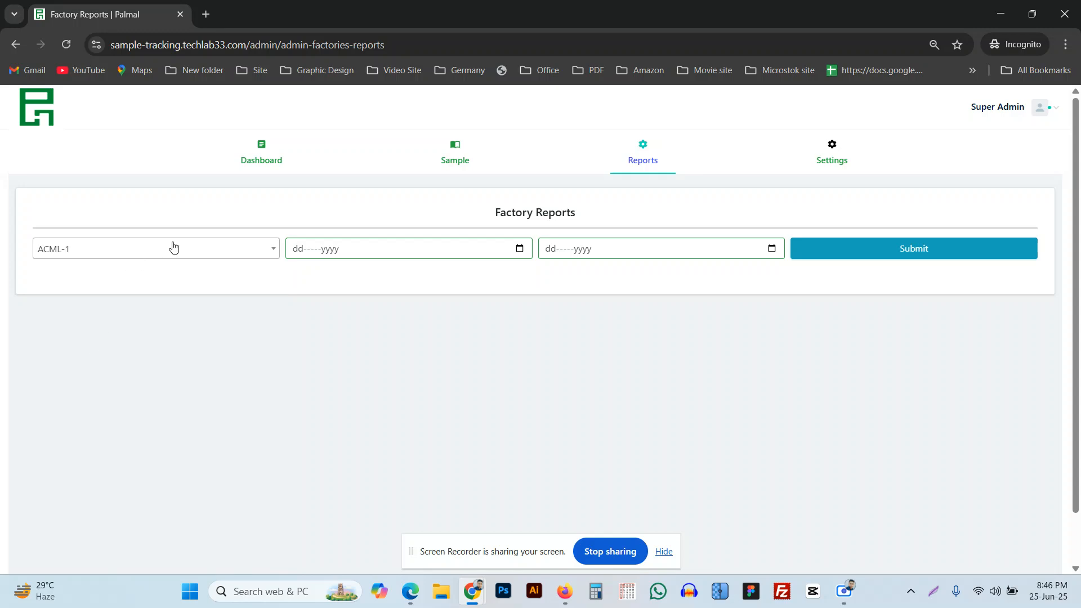
left_click(171, 244)
left_click(96, 315)
left_click(518, 248)
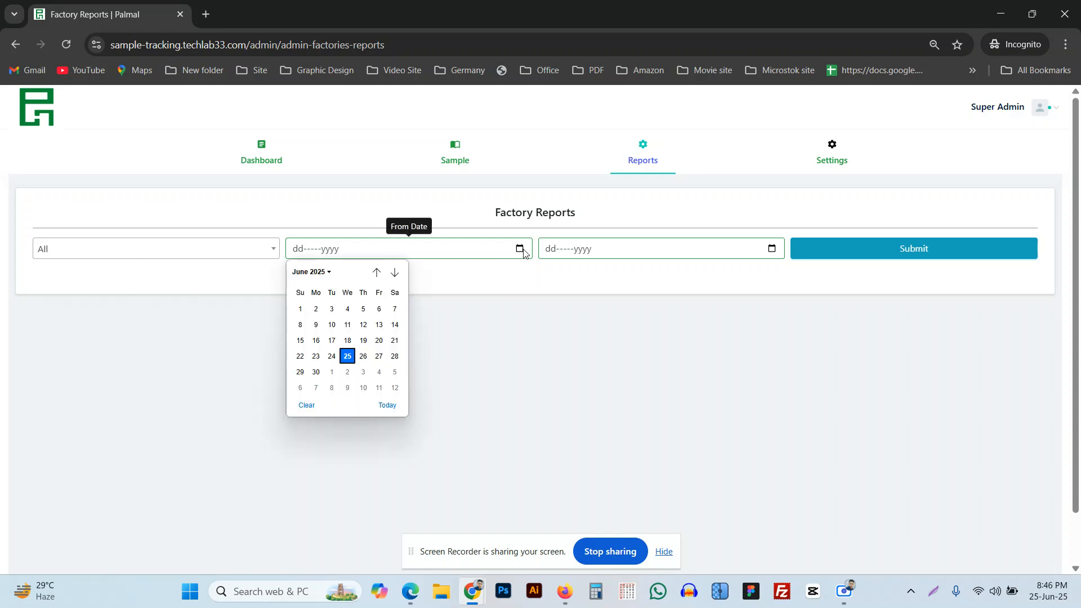
left_click(349, 356)
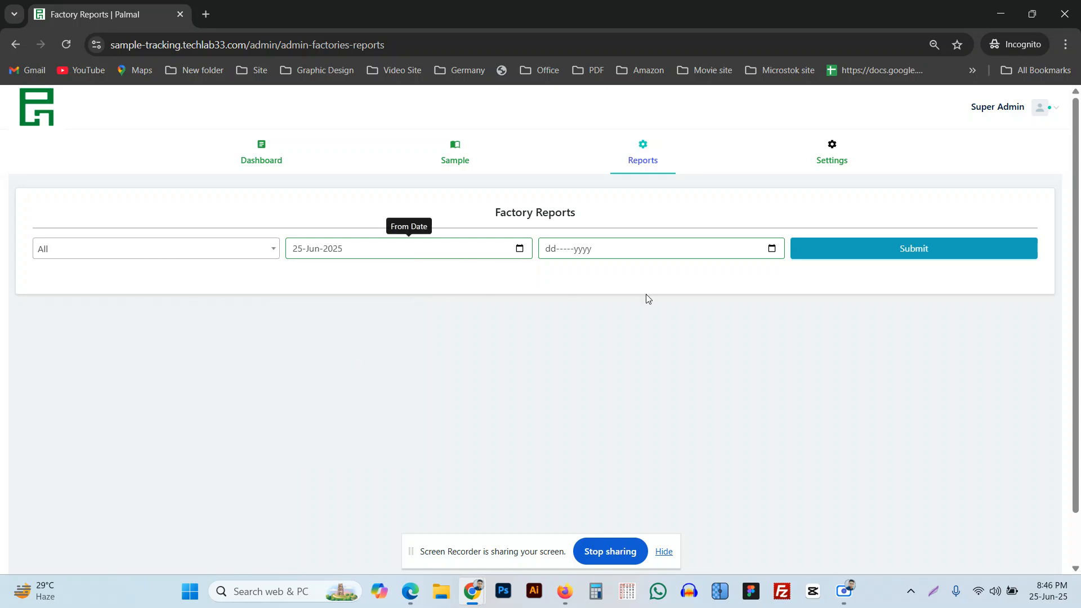
left_click(771, 248)
left_click(599, 356)
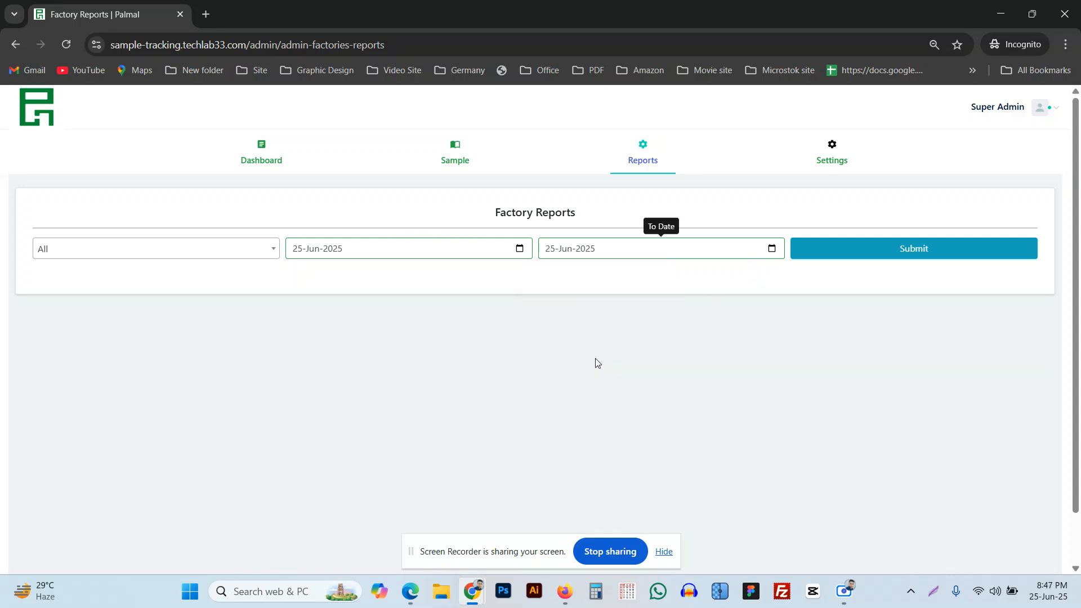
left_click(901, 258)
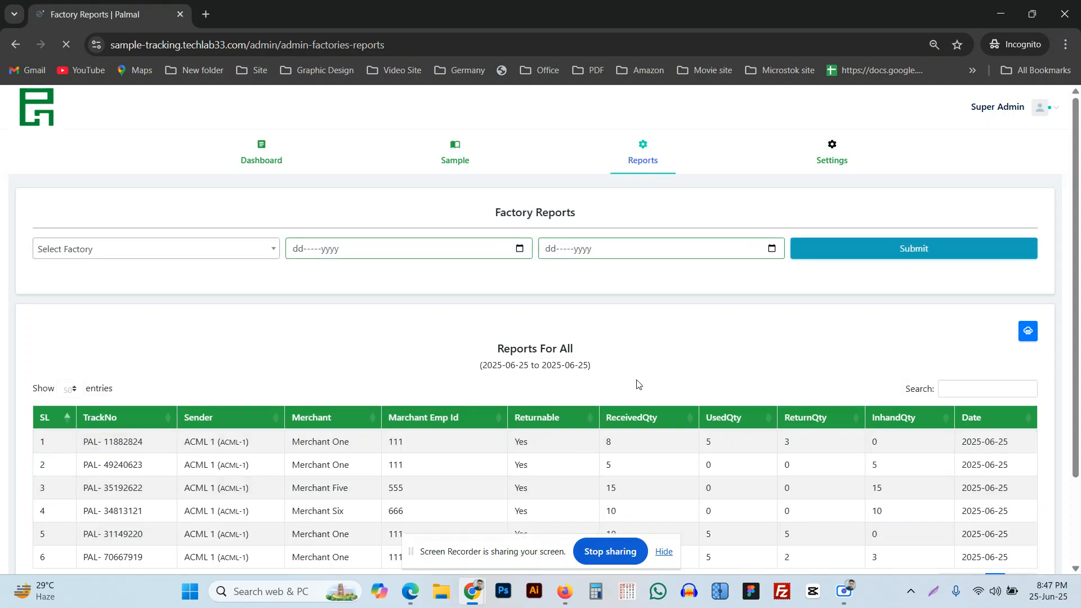
scroll(430, 458, "down", 3)
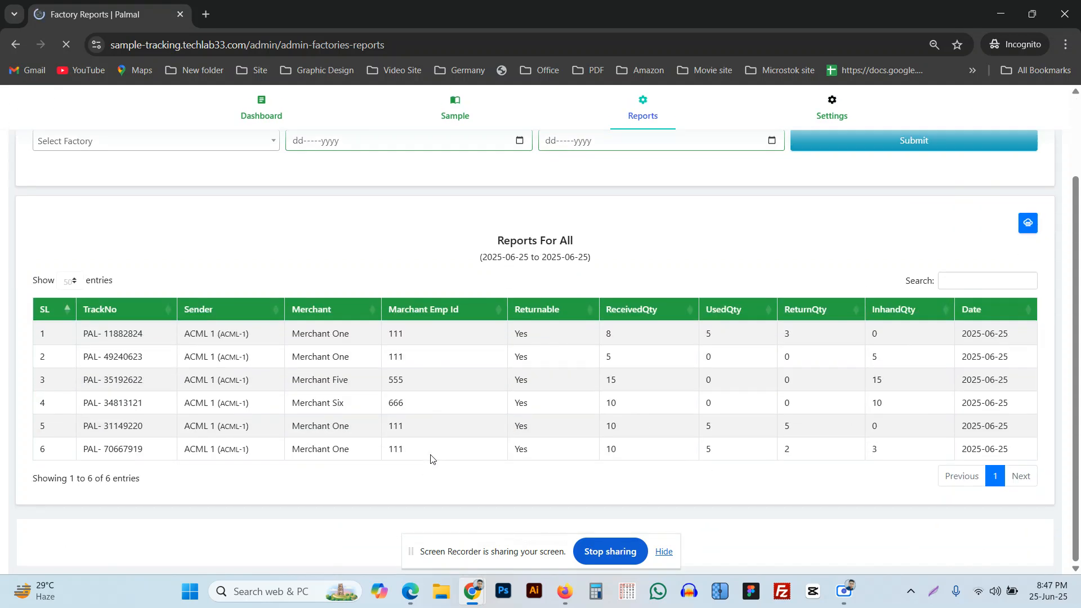
scroll(430, 459, "up", 3)
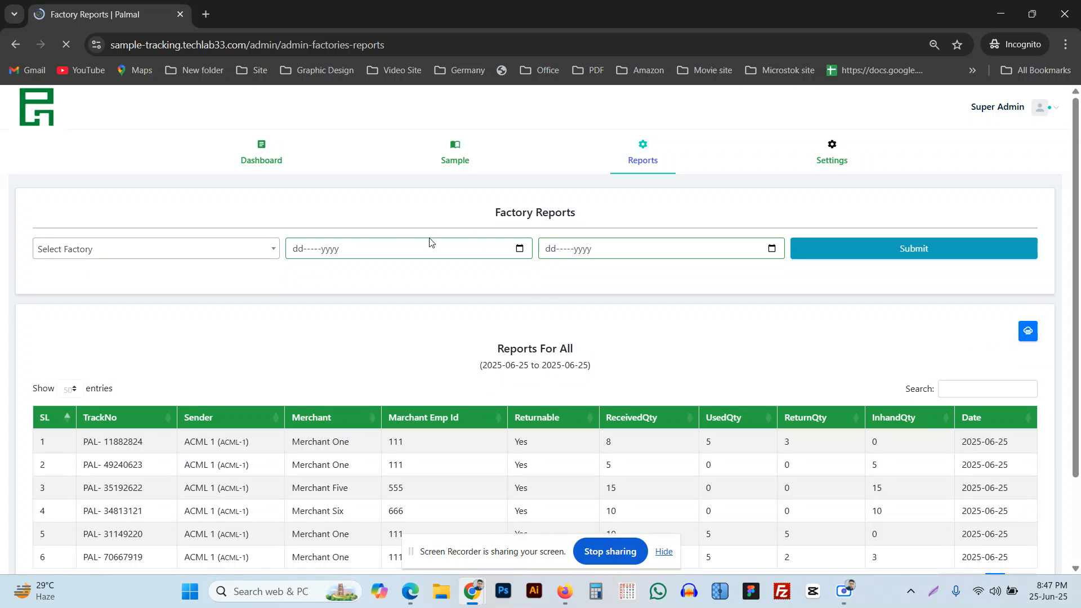
scroll(592, 323, "down", 3)
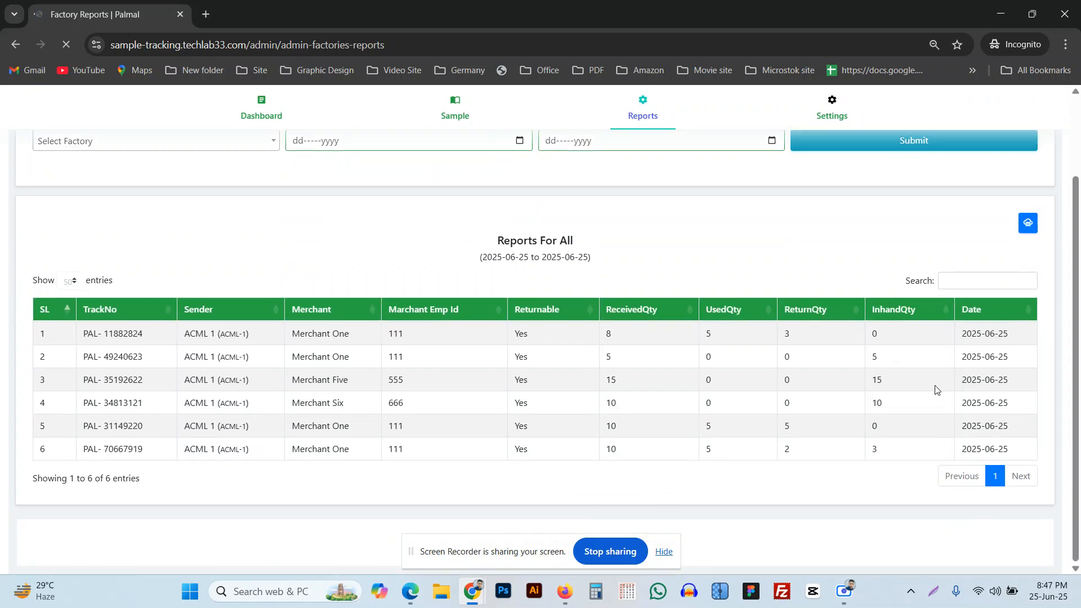
Print the 2025-06-25 all-factories report to PDF as 'Factory Report Print' in Downloads.
left_click(1033, 224)
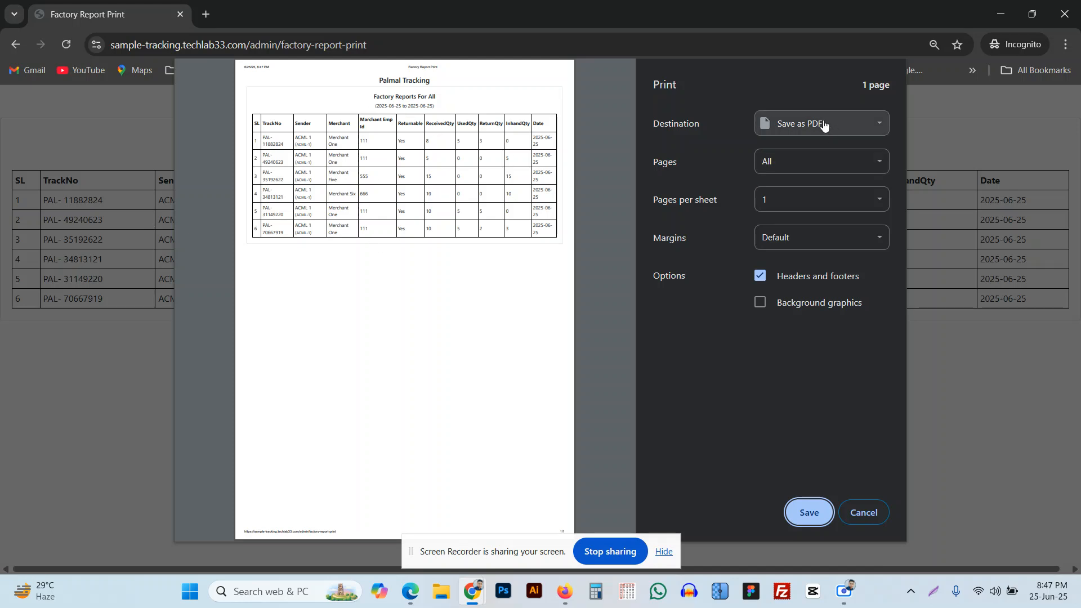
left_click(866, 133)
left_click(867, 132)
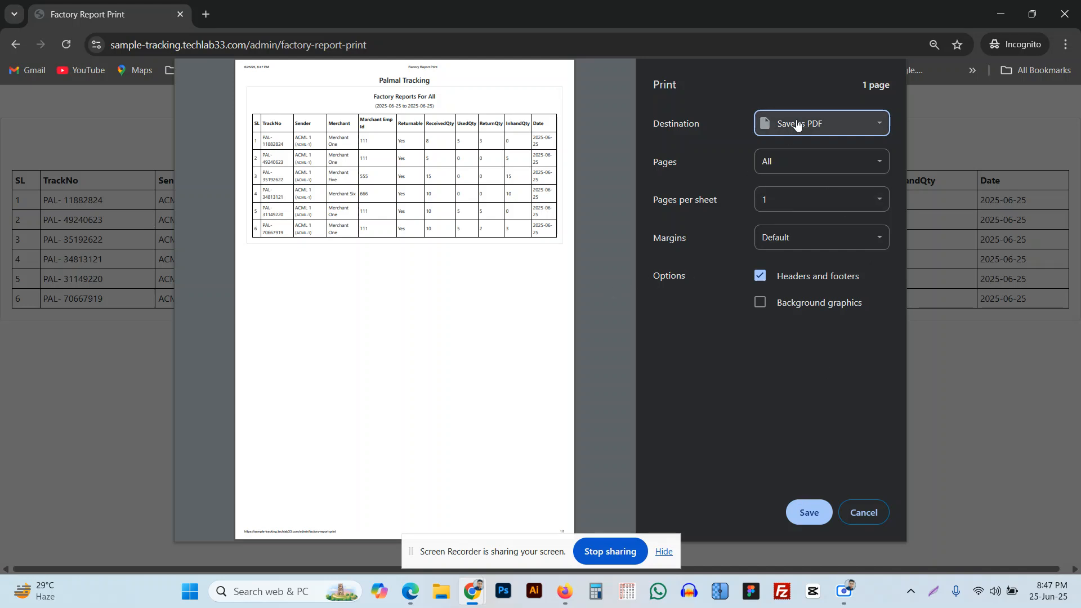
left_click(806, 515)
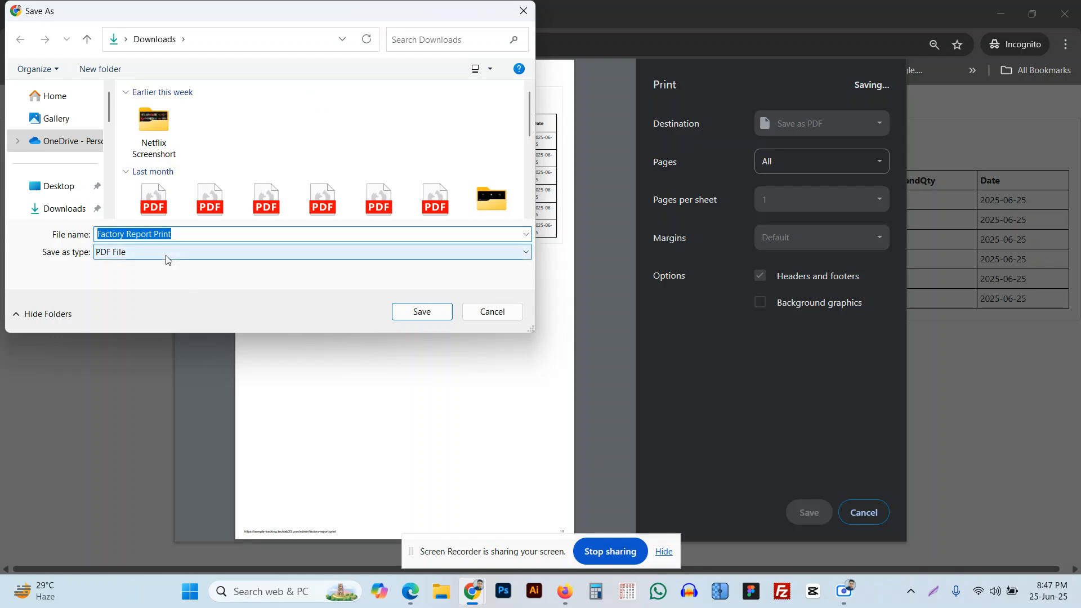
left_click(66, 208)
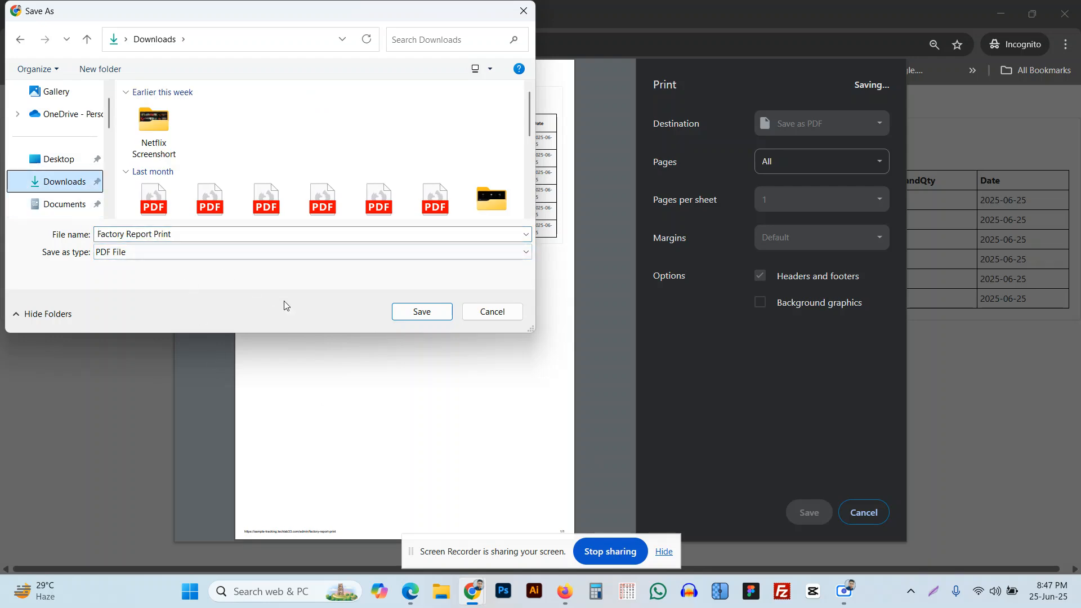
left_click(424, 313)
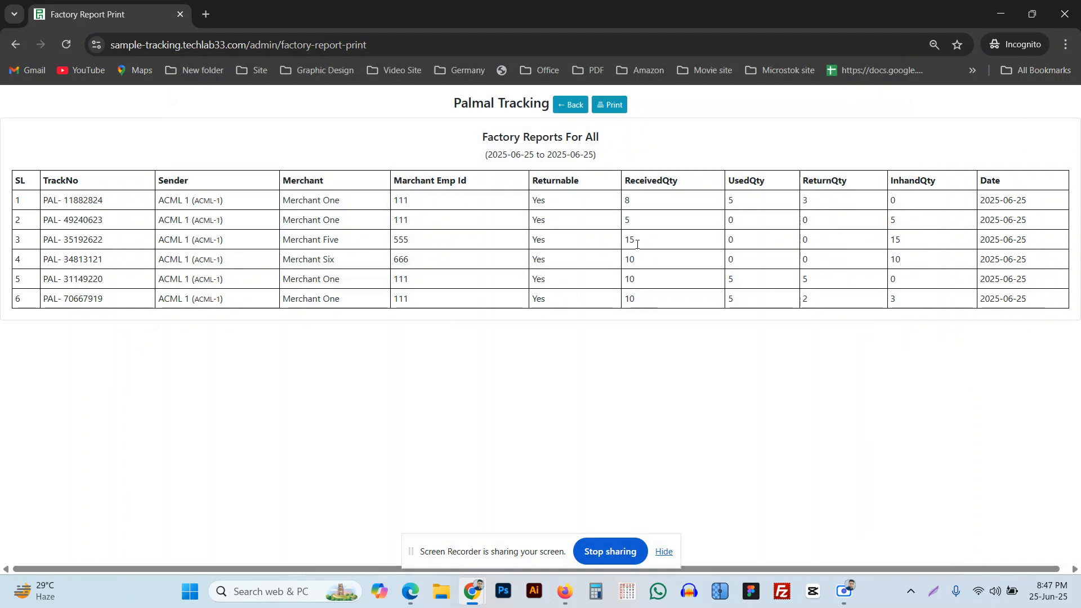
Go back from the printable report to the Factory Reports table for 2025-06-25.
left_click(19, 46)
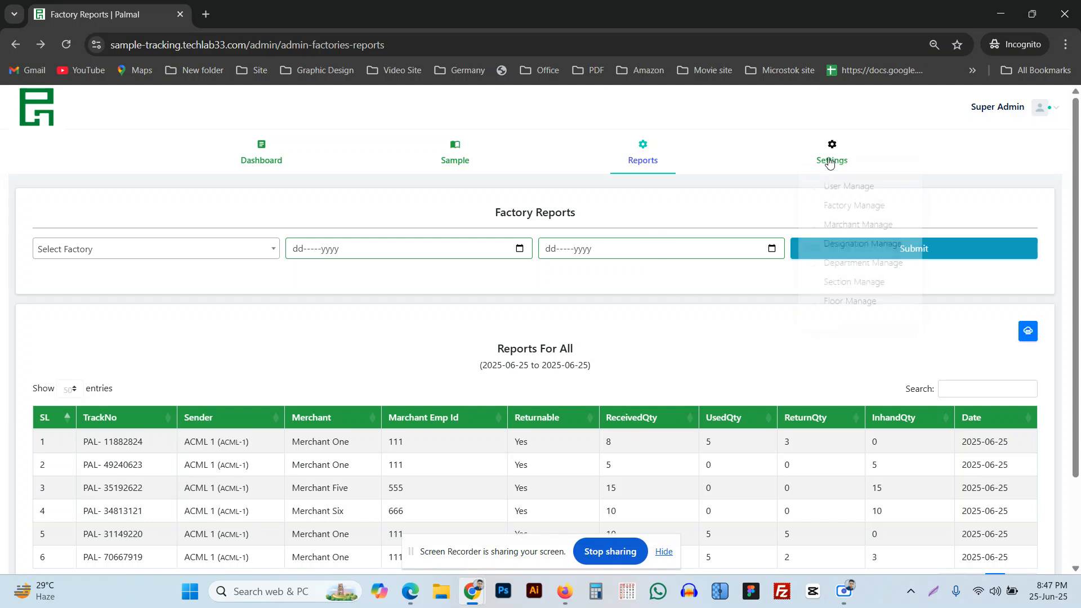
mouse_move(458, 155)
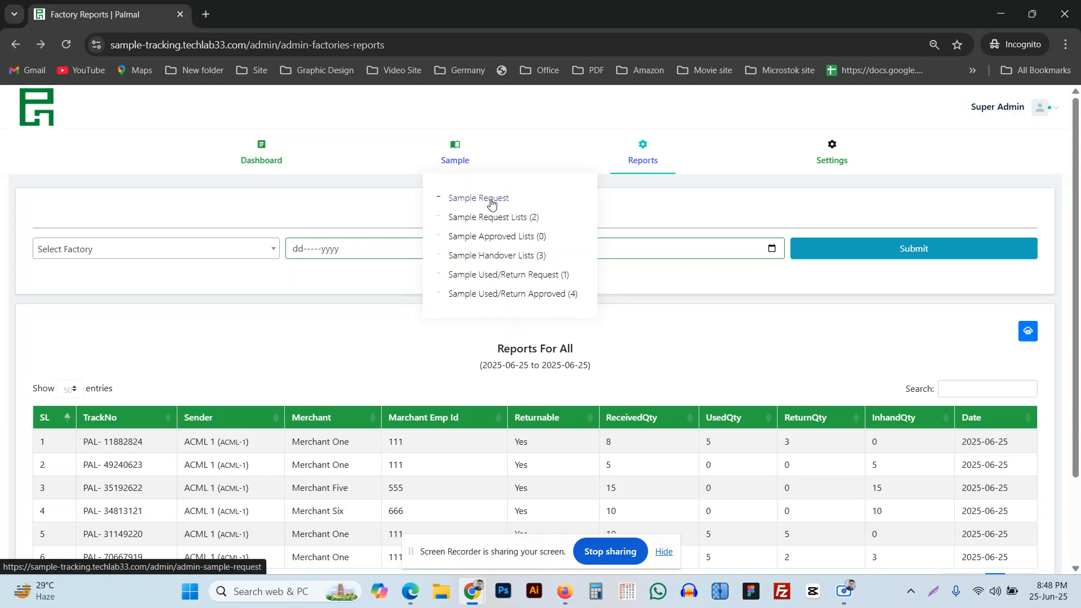
Look over the pending sample request list and the handed-over samples list.
left_click(490, 222)
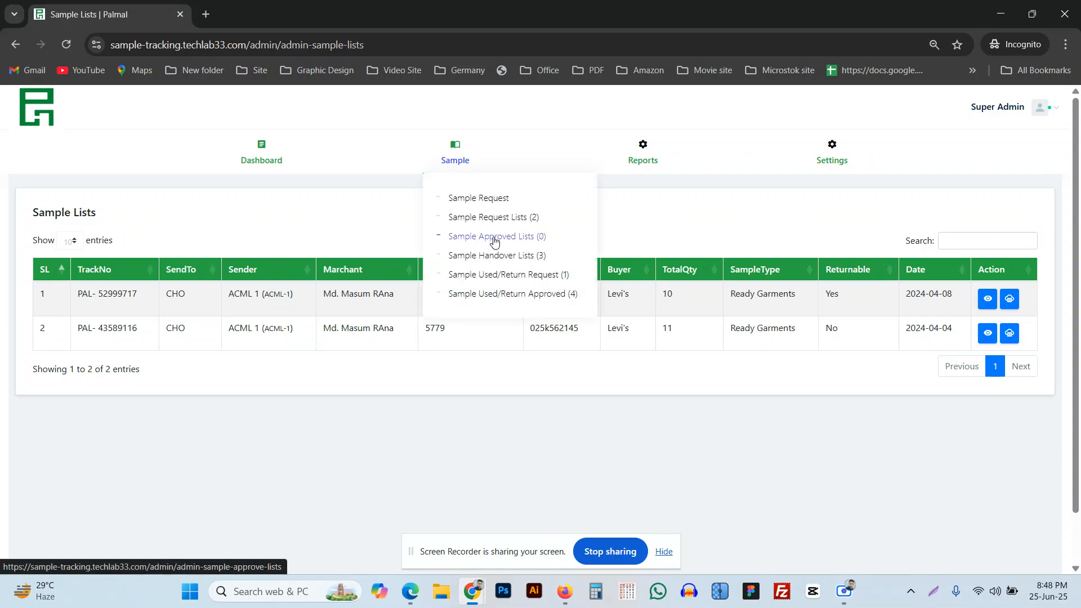
mouse_move(457, 163)
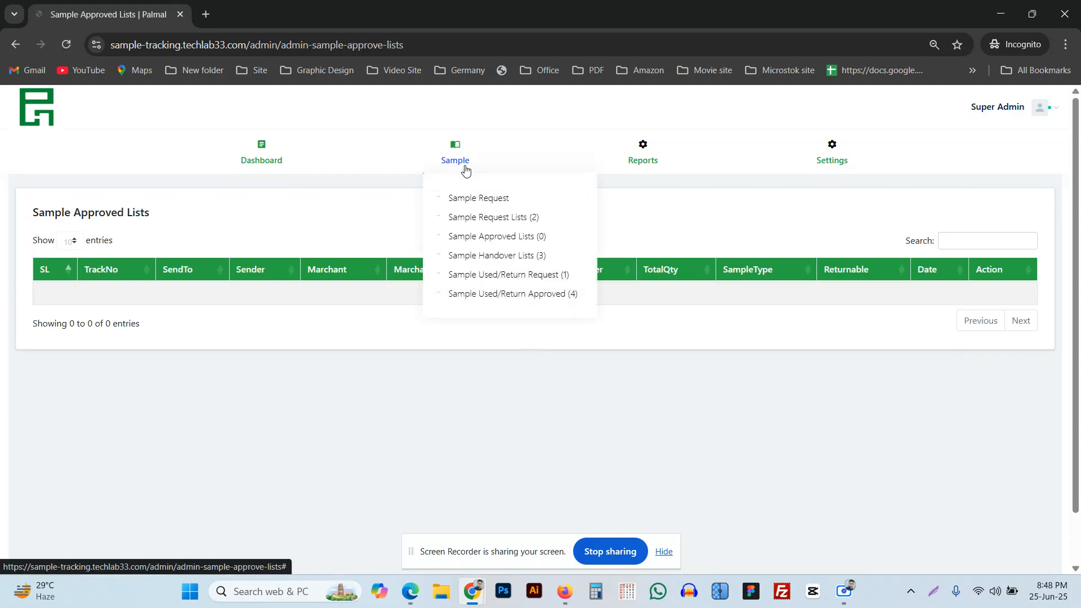
left_click(513, 257)
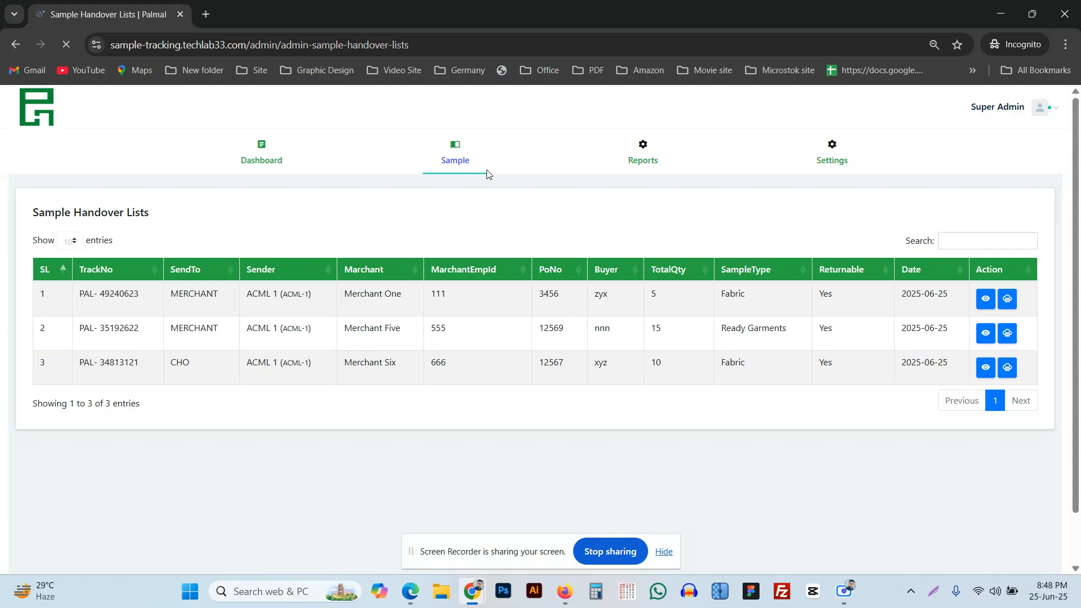
Check the used/return request list, then the approved list headed by PAL- 11882824.
mouse_move(479, 166)
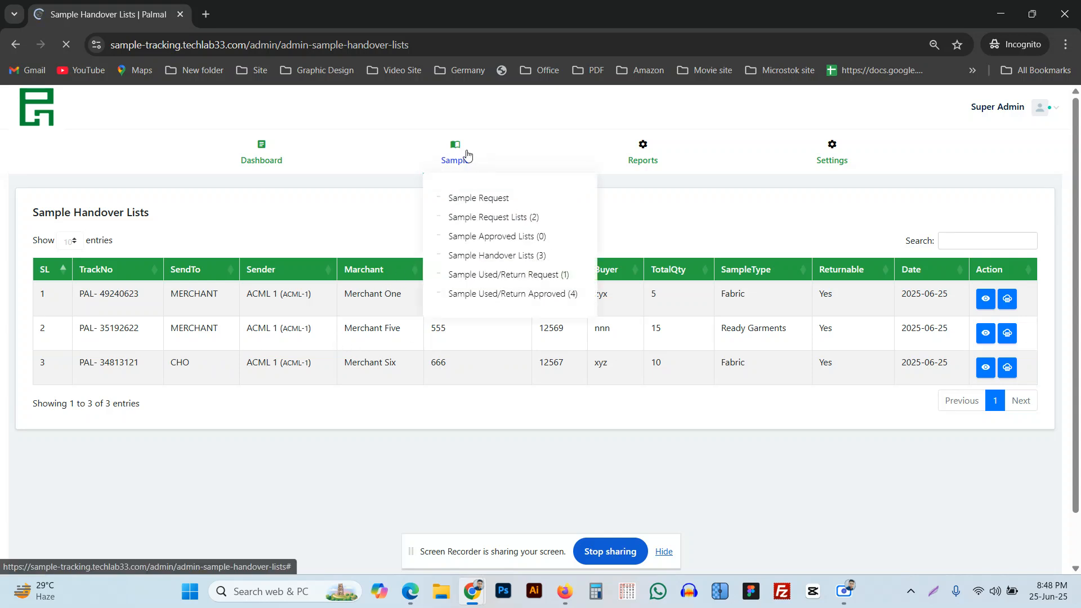
left_click(517, 280)
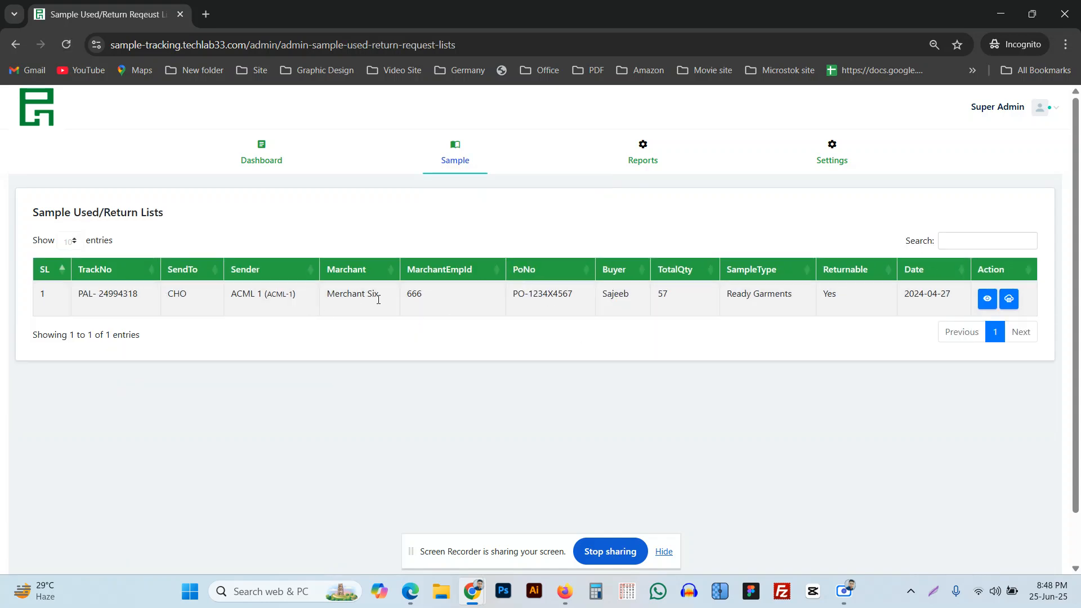
mouse_move(455, 156)
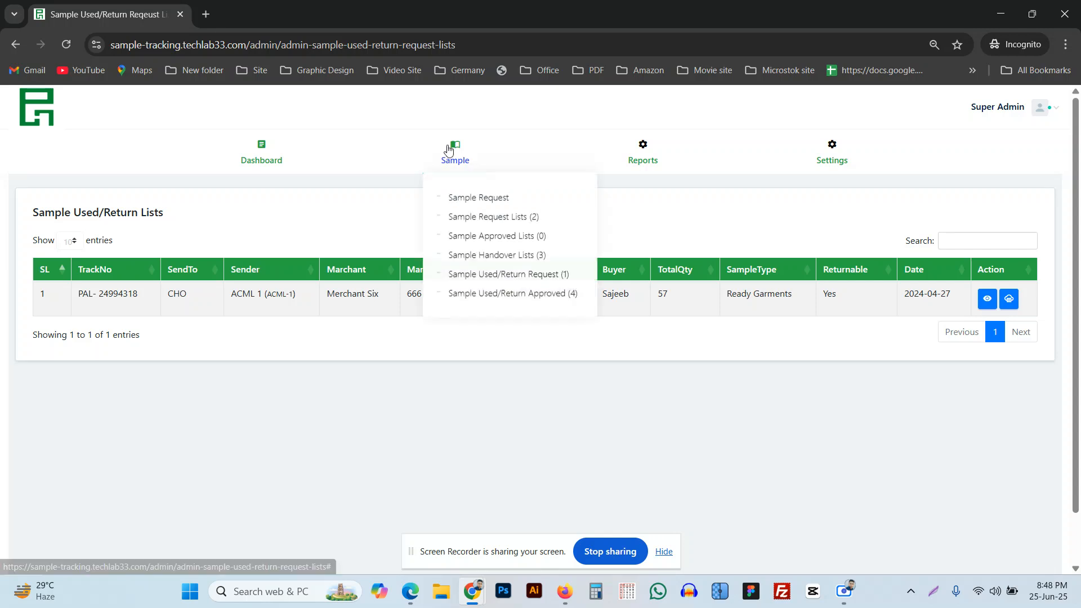
left_click(512, 295)
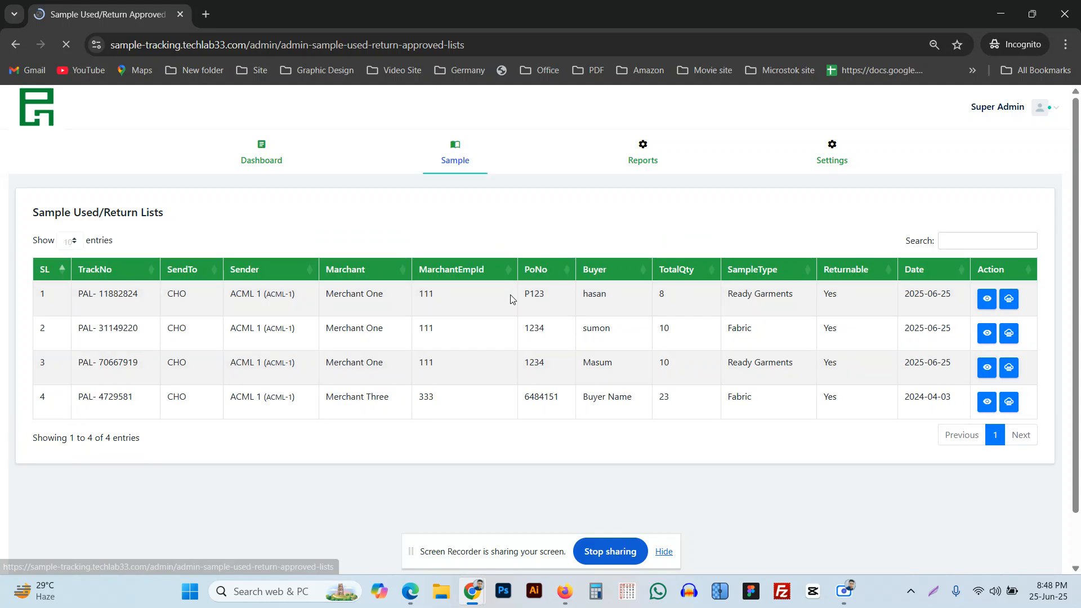
scroll(471, 365, "down", 1)
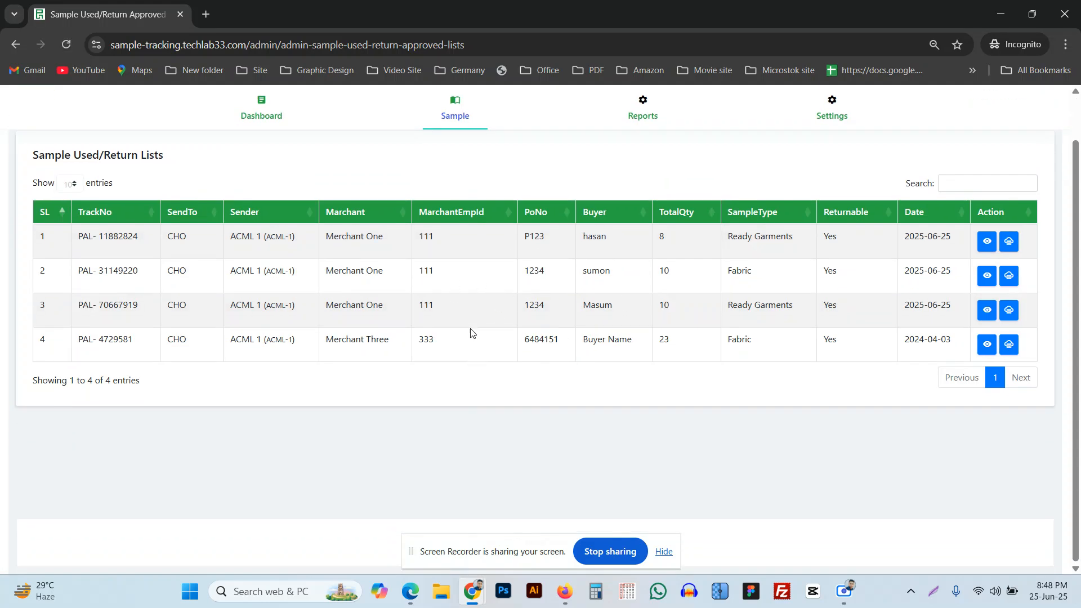
scroll(445, 246, "up", 1)
mouse_move(831, 160)
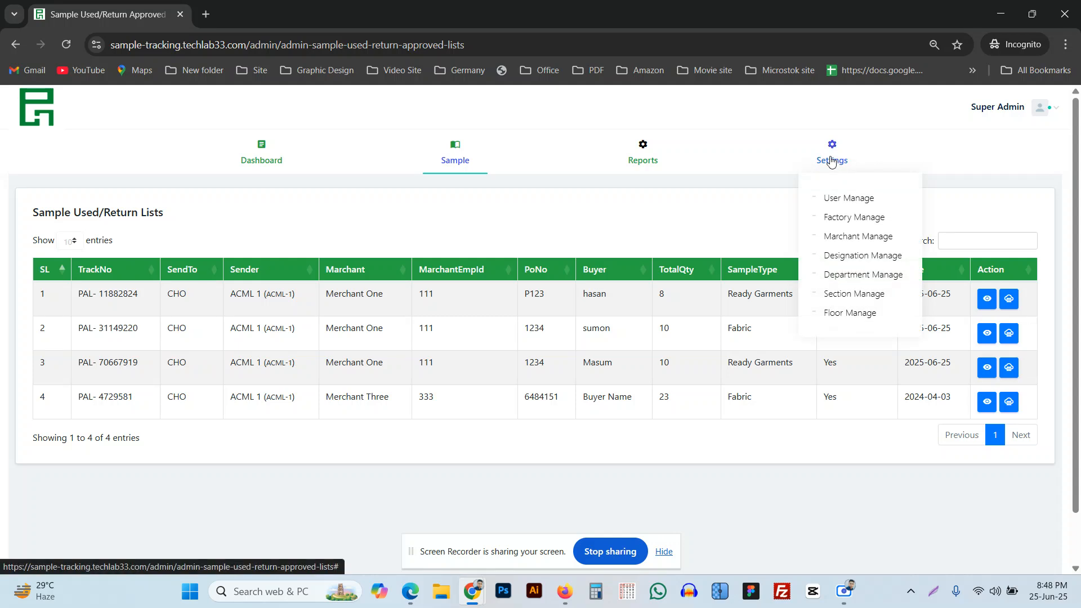
Open User Manage and bring up a blank Add User form from the Admin User tab.
left_click(840, 203)
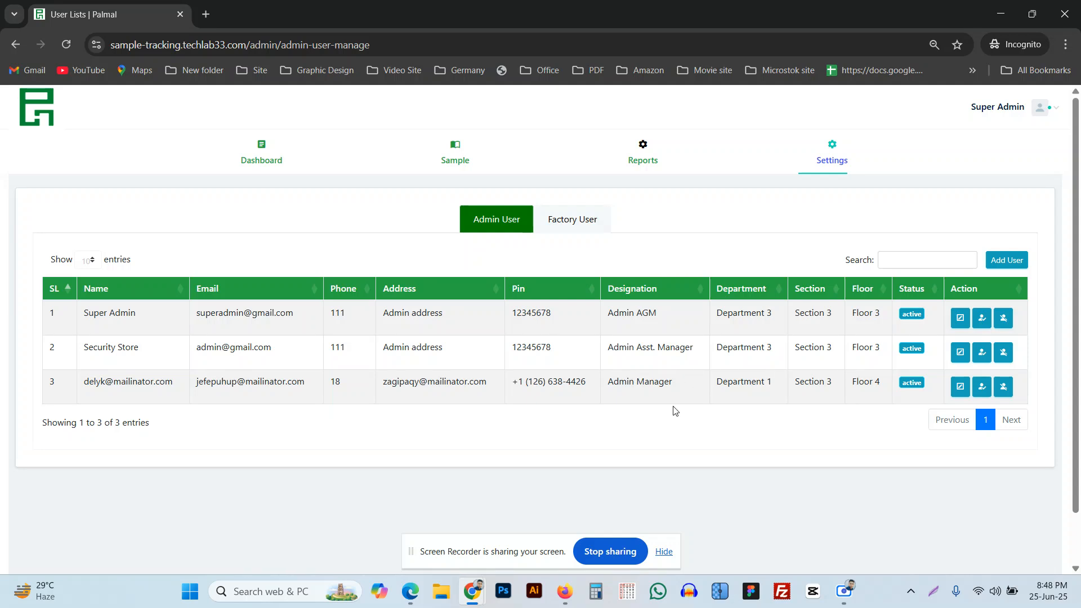
left_click(1006, 263)
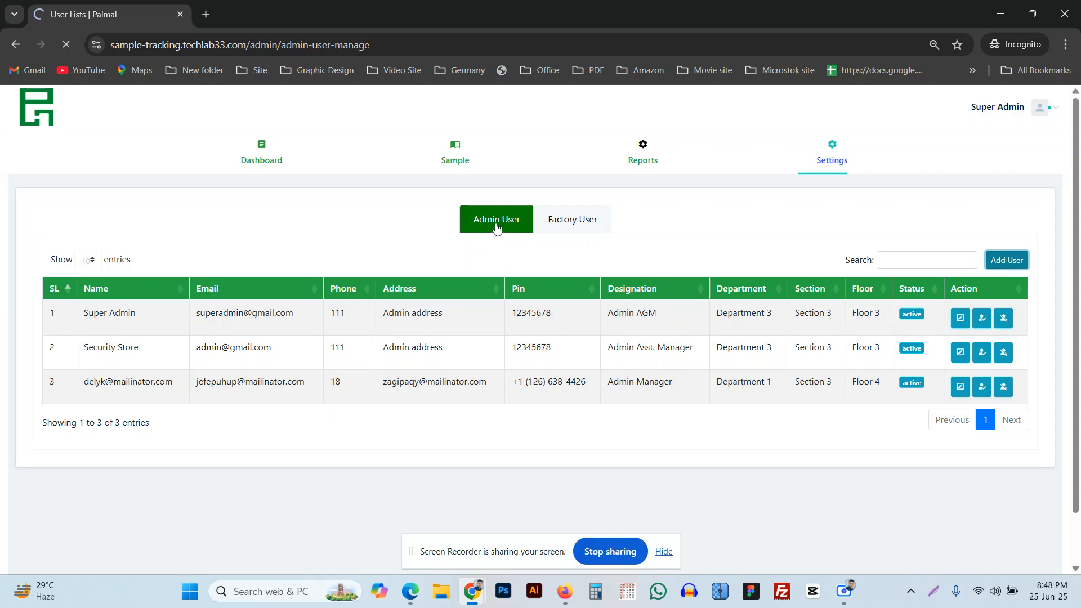
left_click(1006, 260)
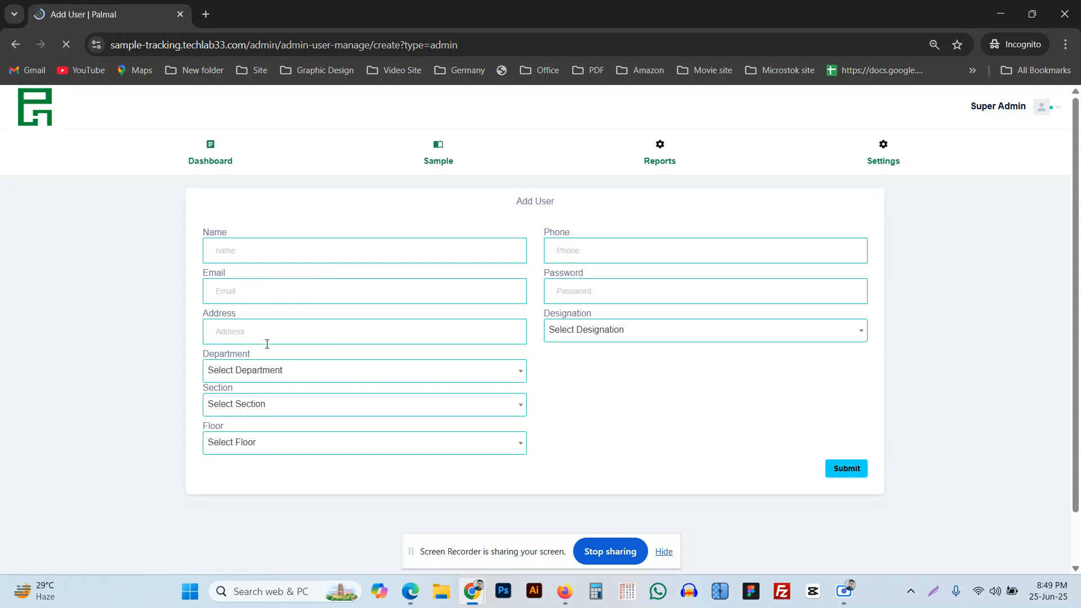
left_click(305, 371)
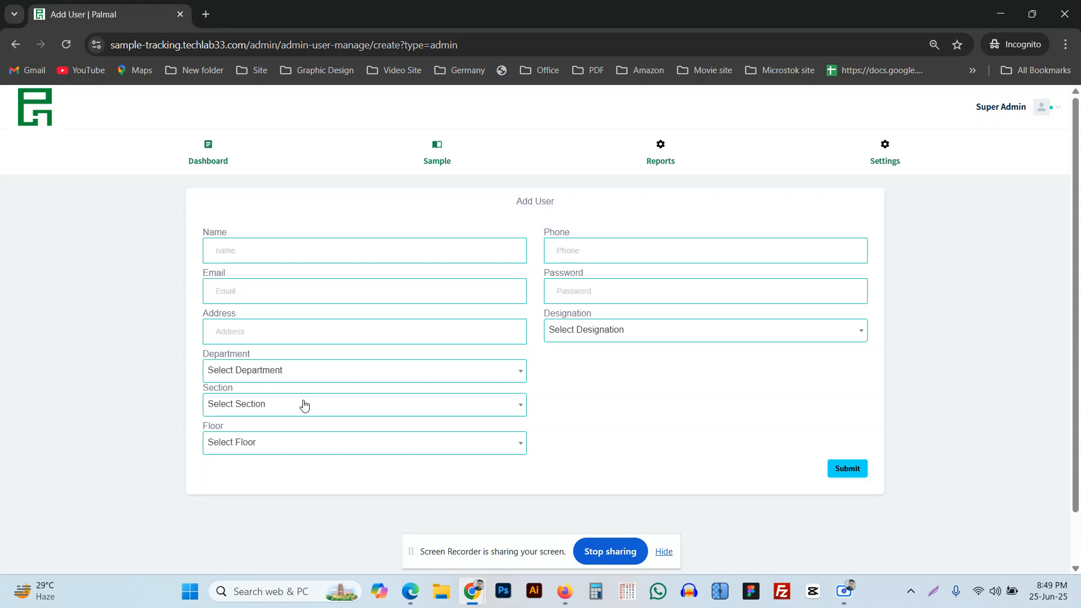
left_click(316, 415)
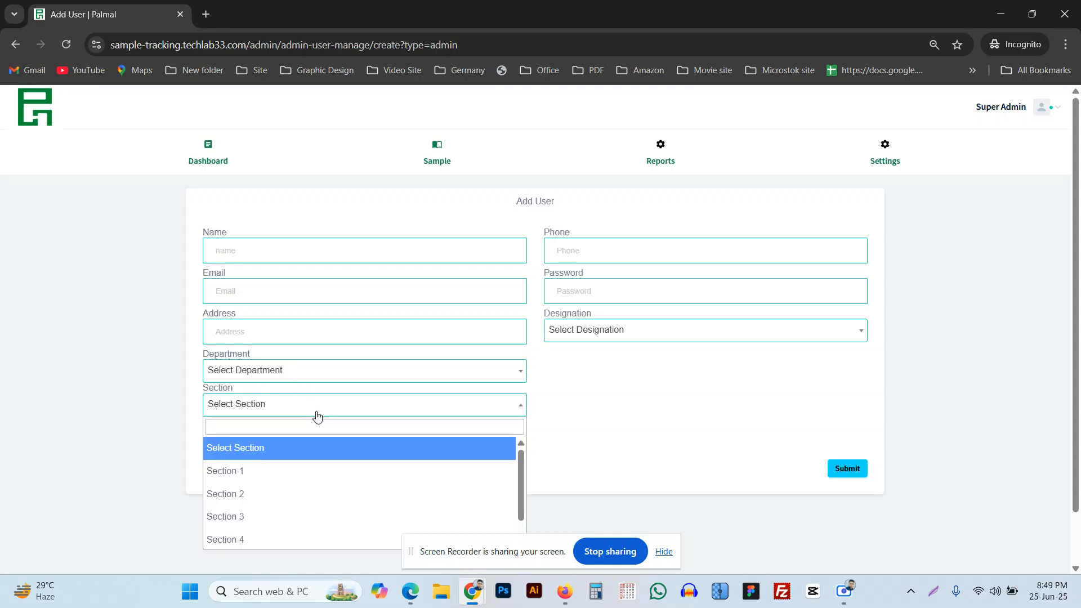
left_click(316, 414)
left_click(312, 451)
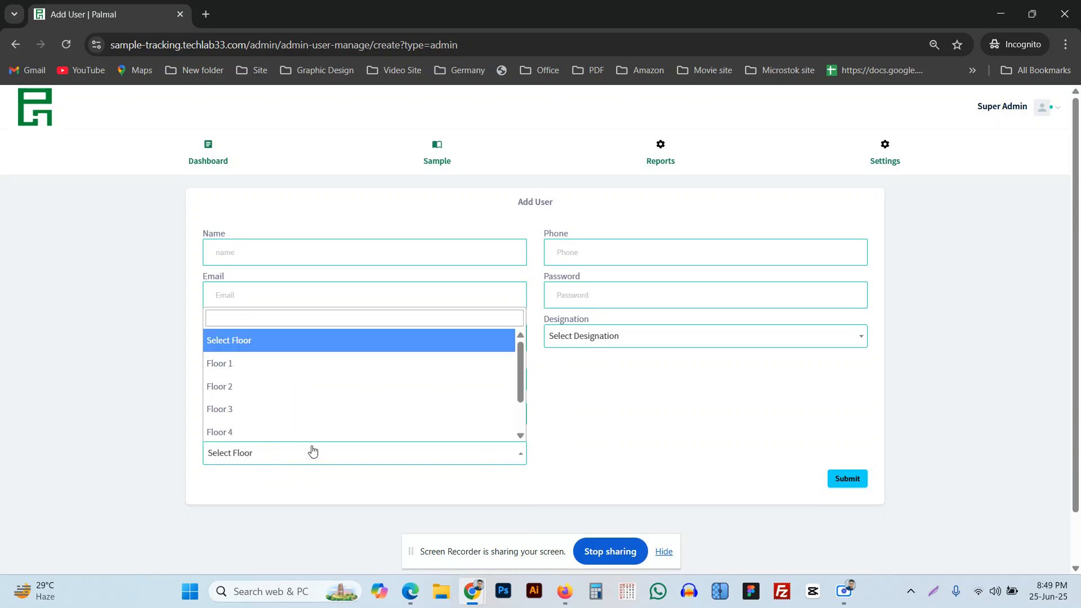
left_click(312, 451)
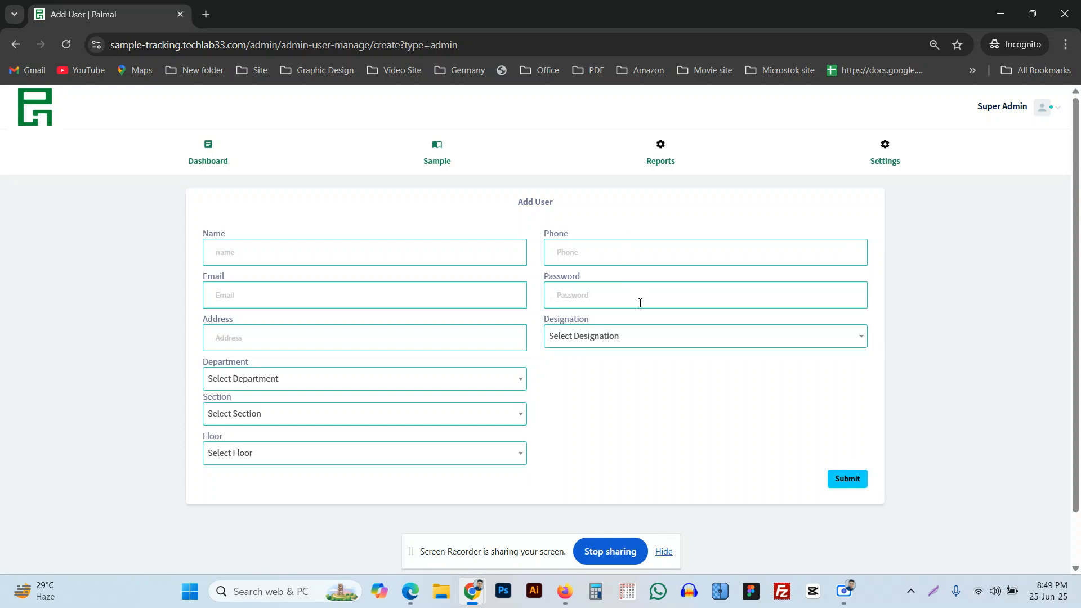
left_click(648, 333)
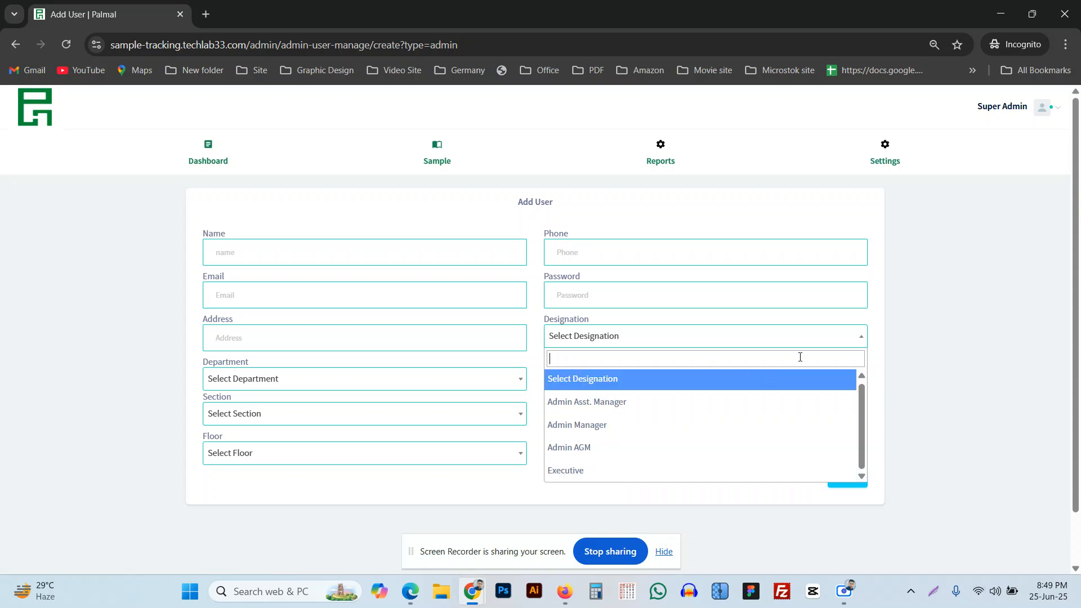
left_click(907, 367)
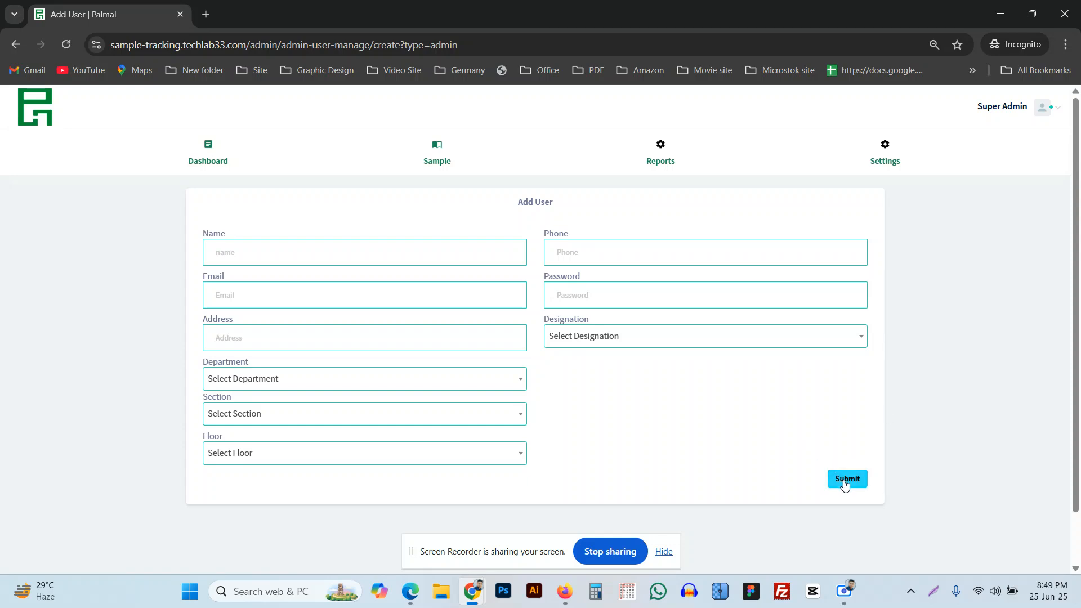
mouse_move(879, 152)
left_click(892, 218)
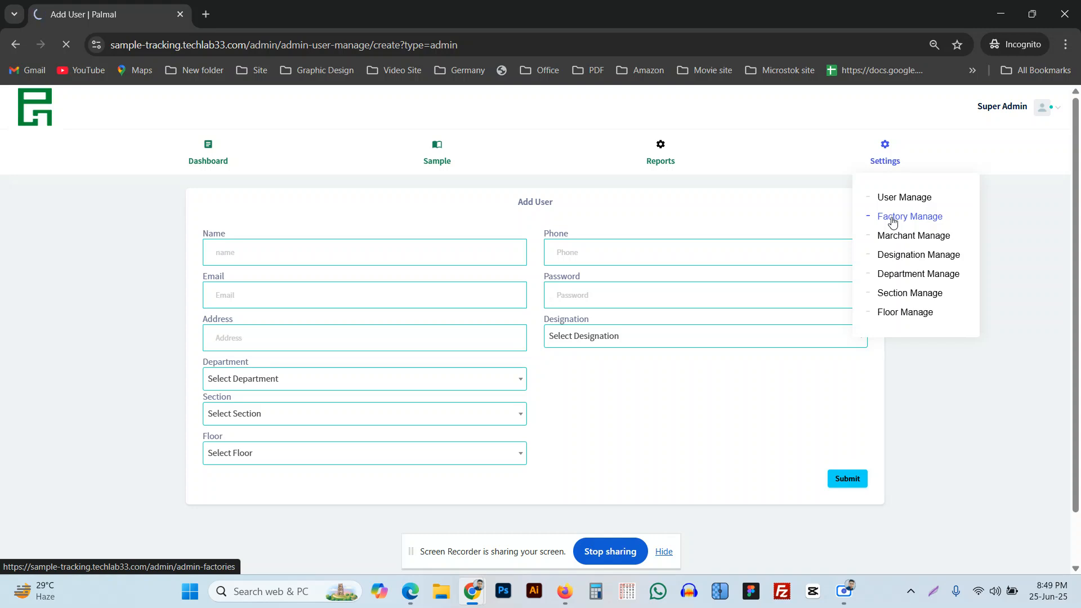
Open the Factory Lists page and its blank + Add Factory form.
left_click(892, 221)
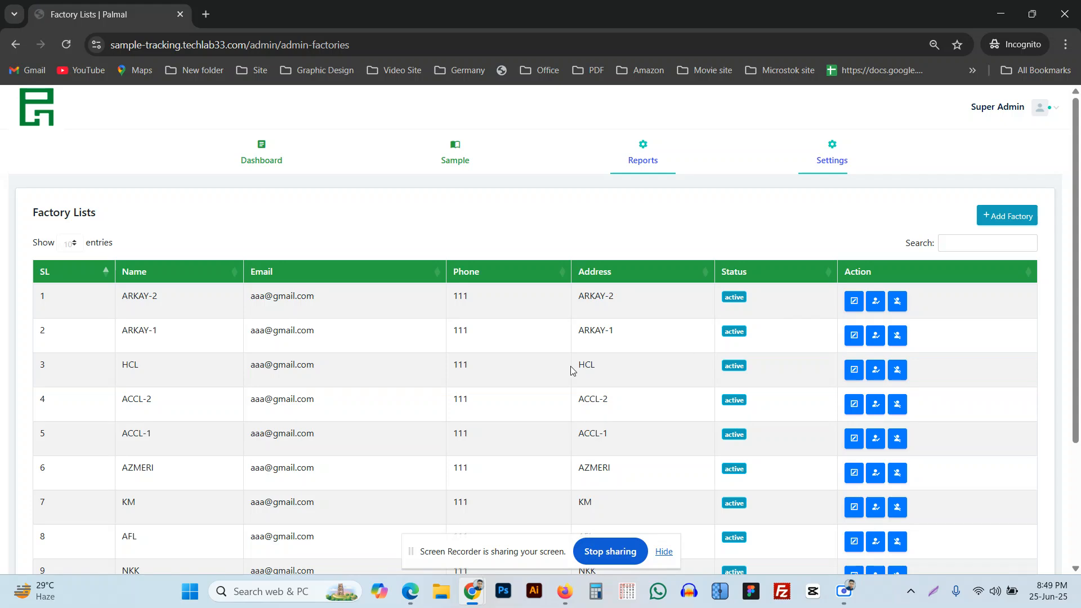
scroll(312, 405, "down", 3)
scroll(310, 406, "up", 3)
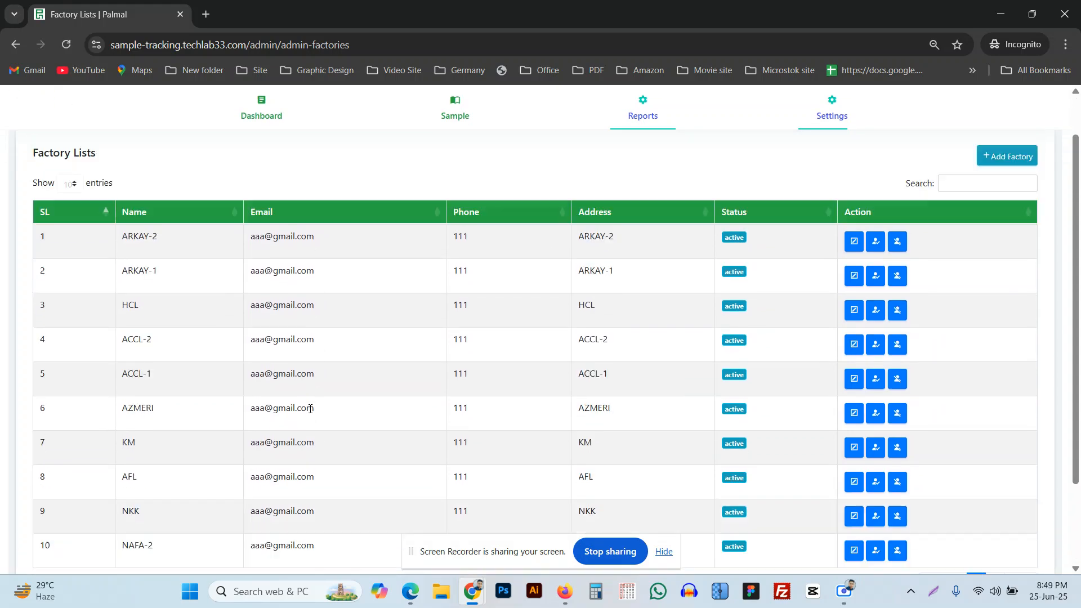
left_click(986, 218)
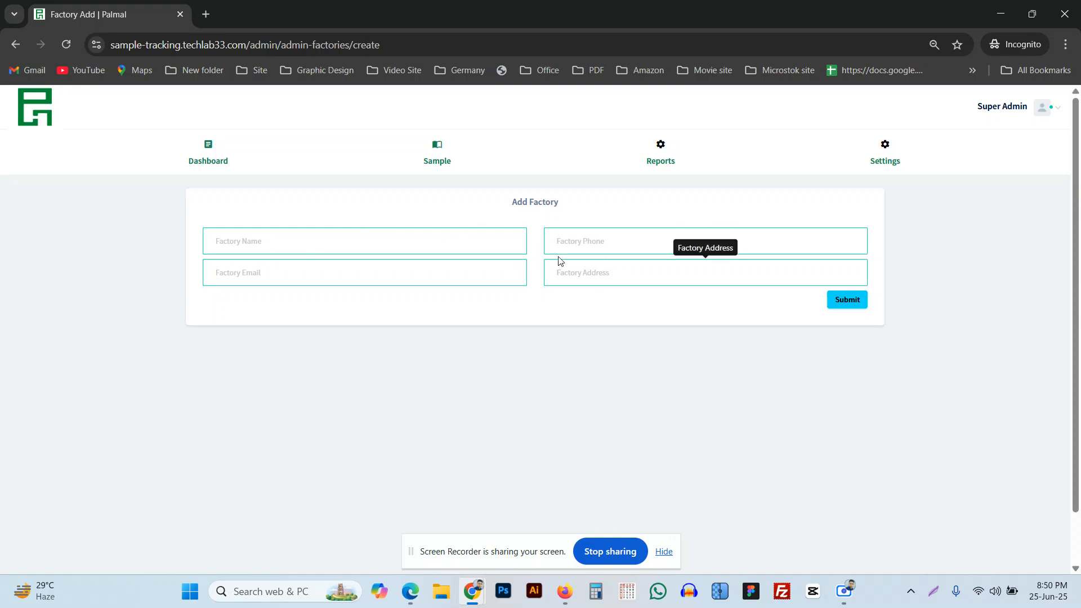
left_click(896, 150)
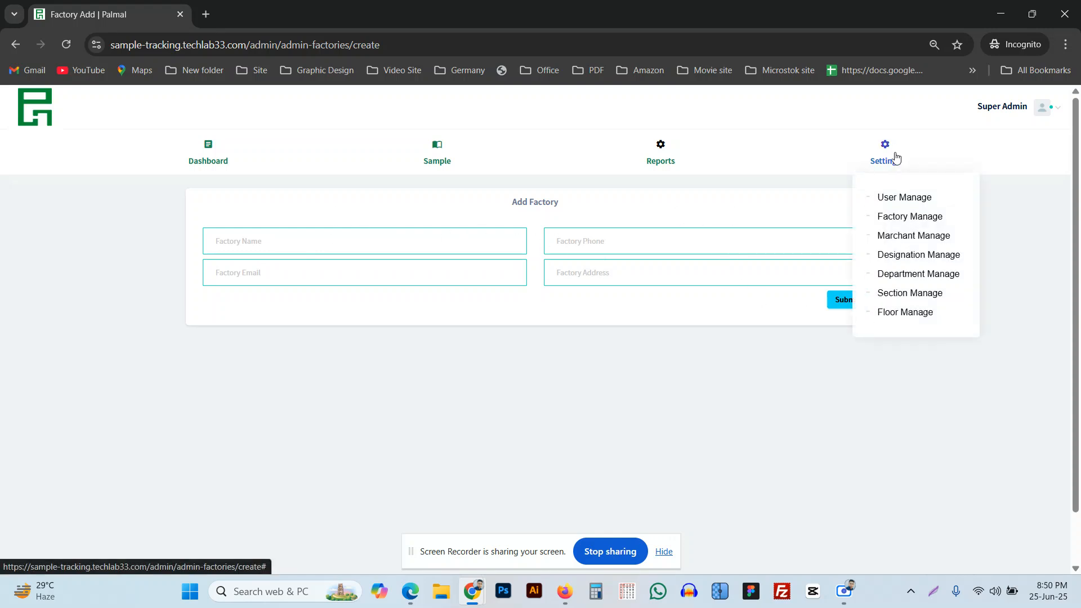
View the merchant list and its + Add Marchant form, then the Designation Lists.
left_click(908, 237)
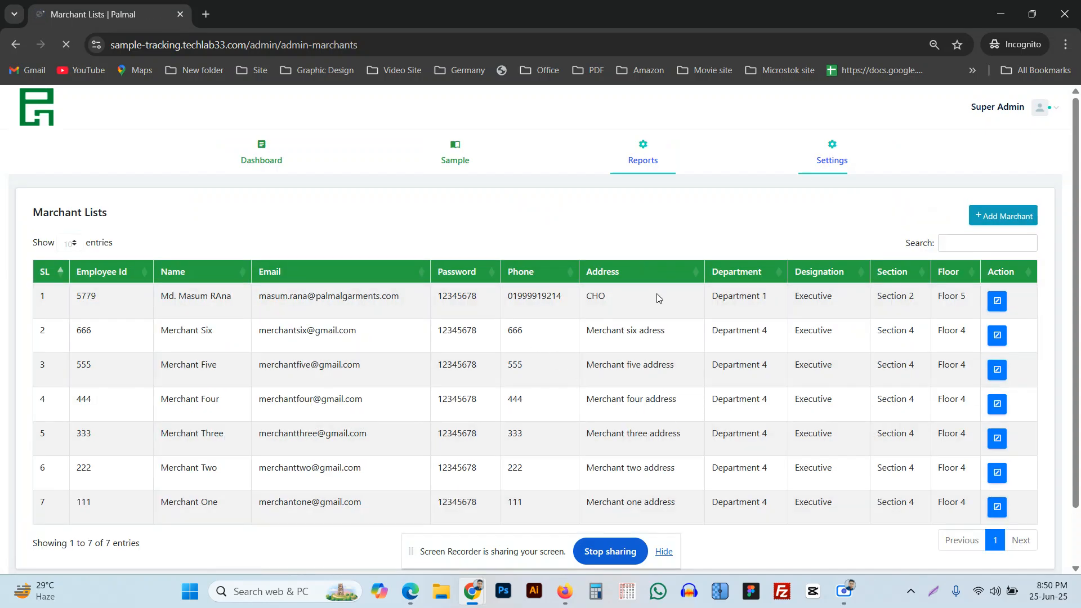
left_click(1002, 223)
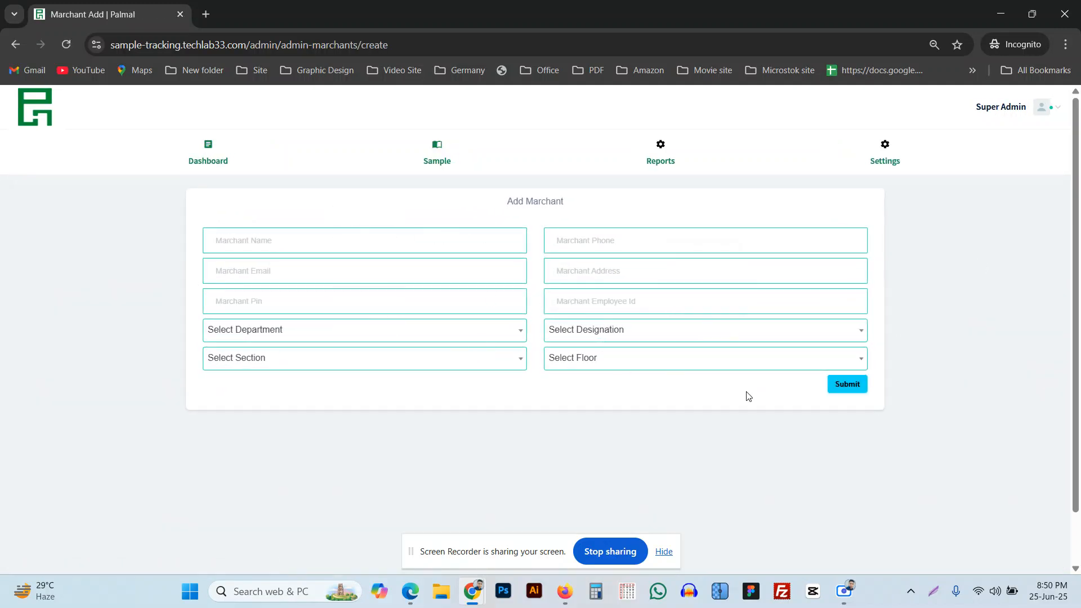
mouse_move(873, 162)
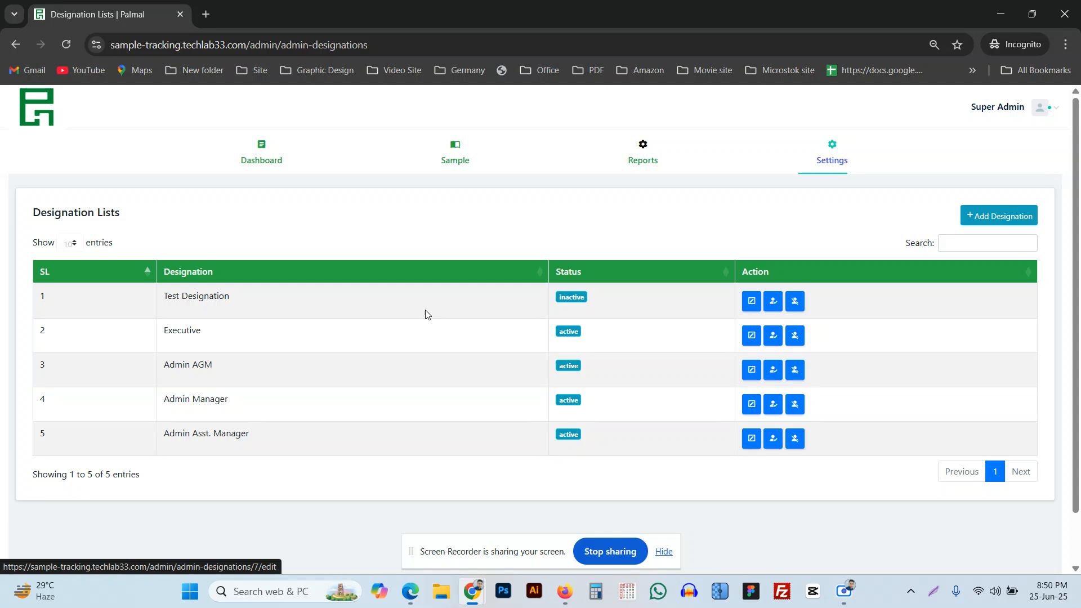
Look at the Add Designation form, the department list and form, sections, then floors.
left_click(1005, 221)
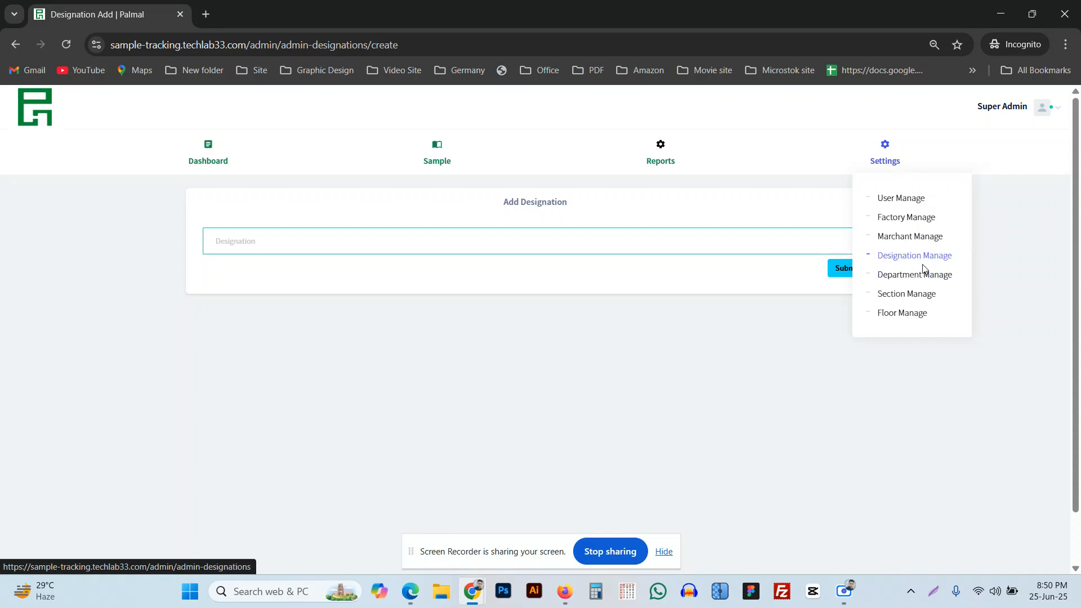
left_click(921, 276)
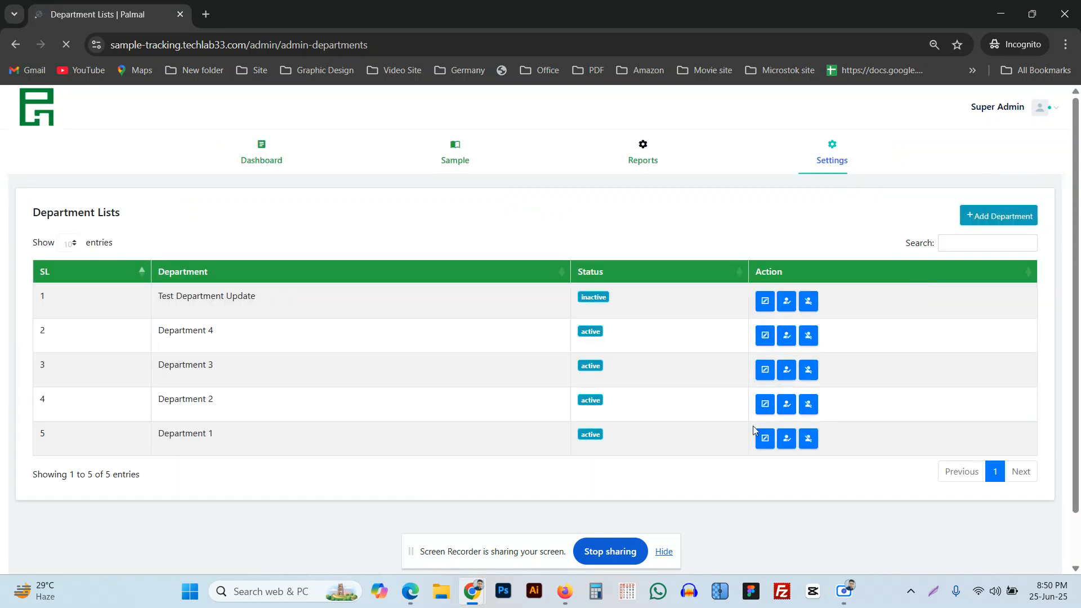
left_click(1006, 221)
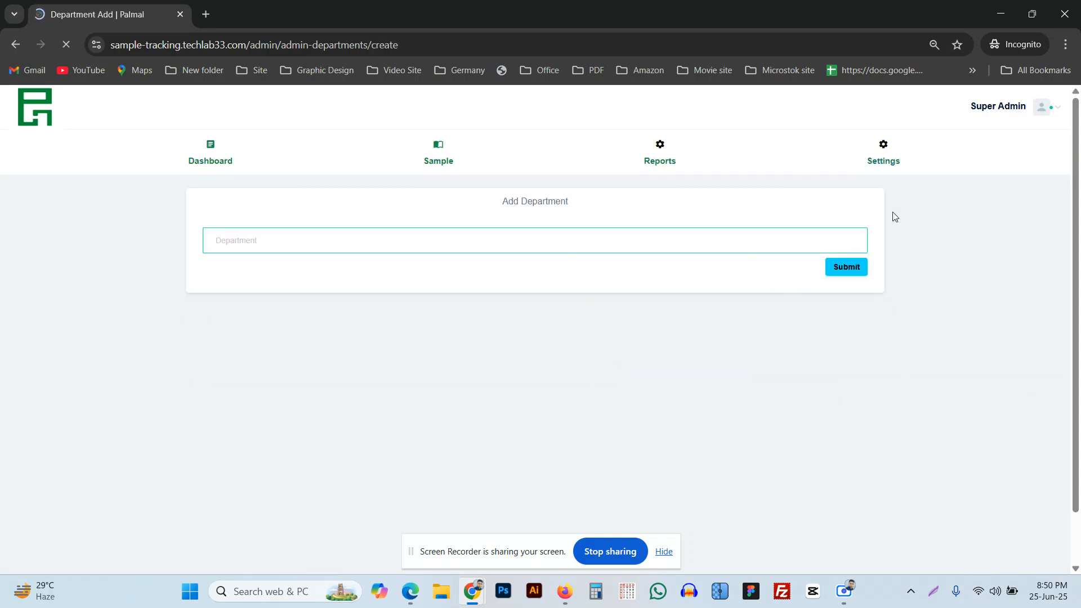
mouse_move(893, 169)
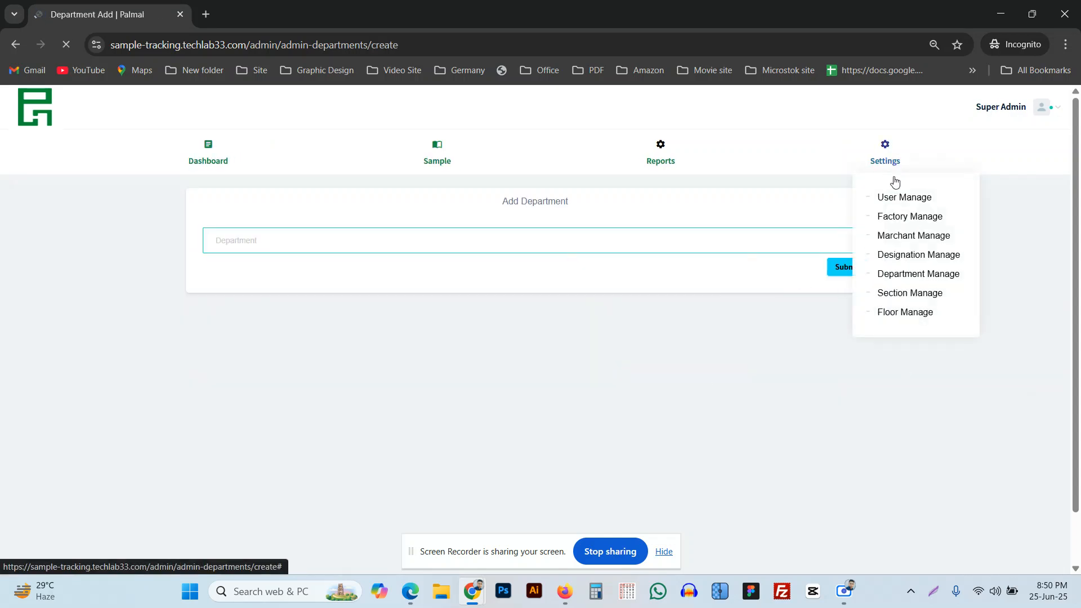
left_click(901, 298)
mouse_move(816, 165)
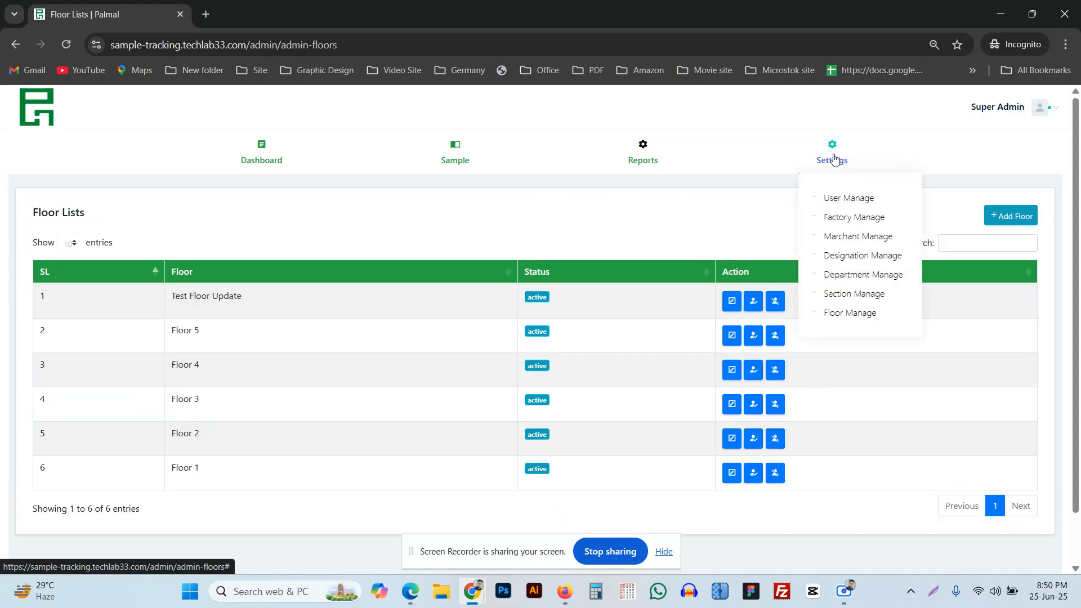
Return to the dashboard showing 6 Today Samples, 2 Pending Request and 17 Total Factory.
left_click(253, 162)
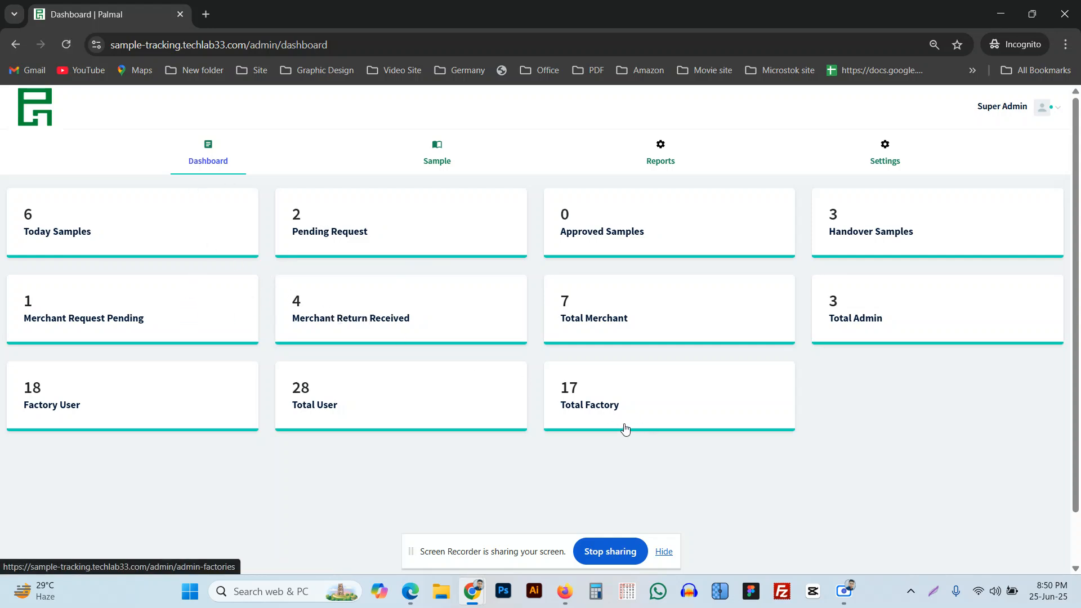
left_click(844, 593)
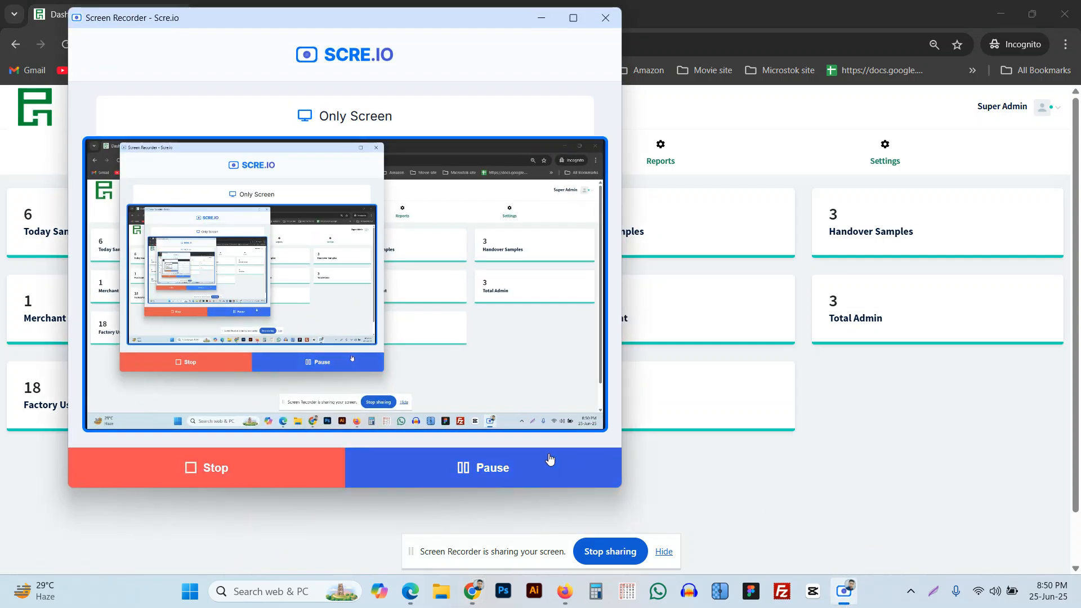